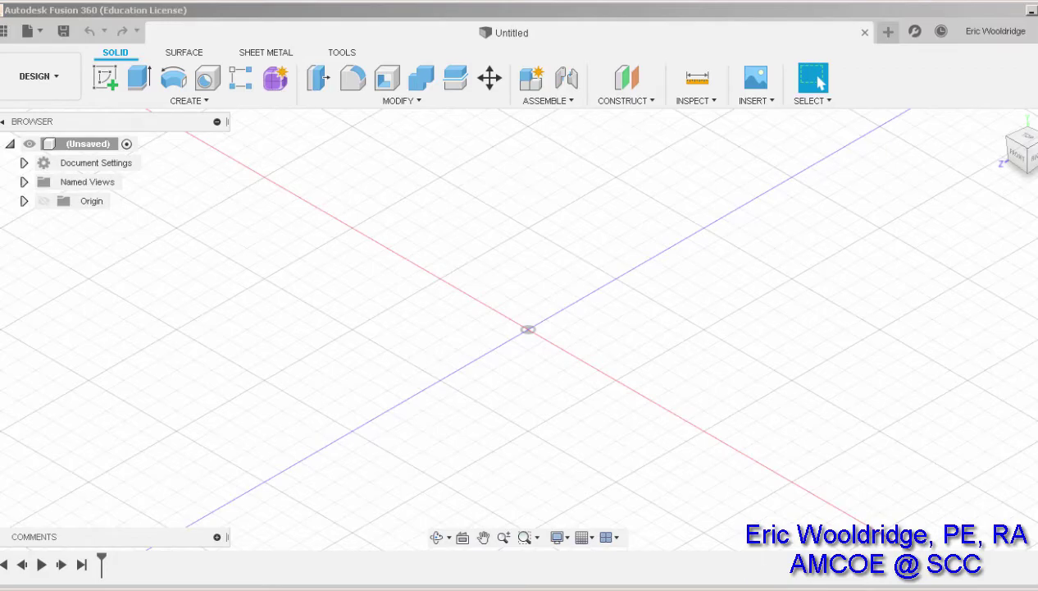
# Switch to the bracket image in Windows Photo Viewer and examine the dimensioned top view and the isometric sketch.
pyautogui.hotkey('alt', 'Tab')
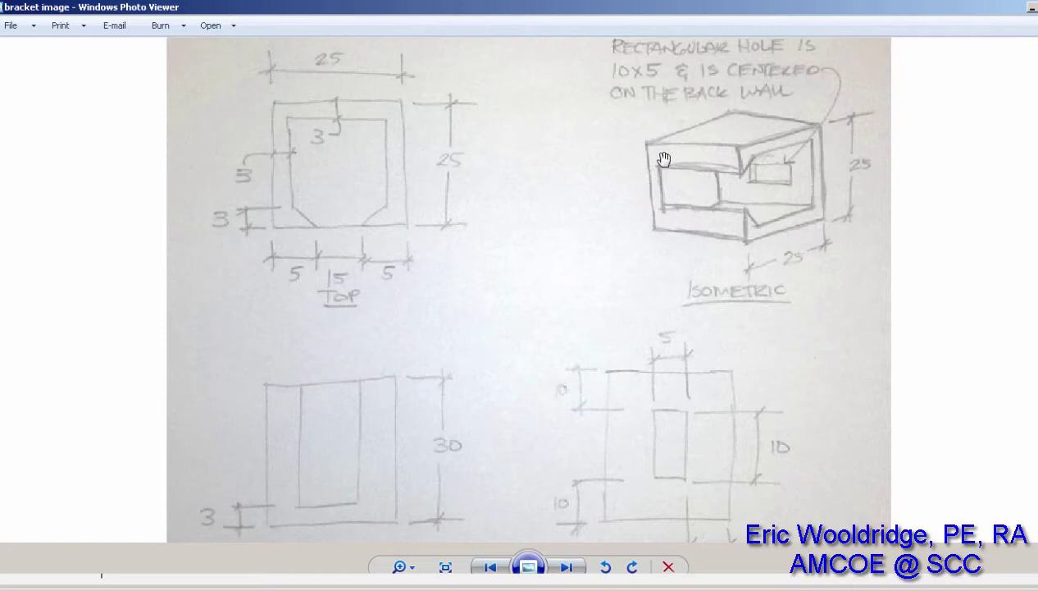
pyautogui.scroll(2, 835, 174)
pyautogui.moveTo(846, 173); pyautogui.dragTo(710, 215)
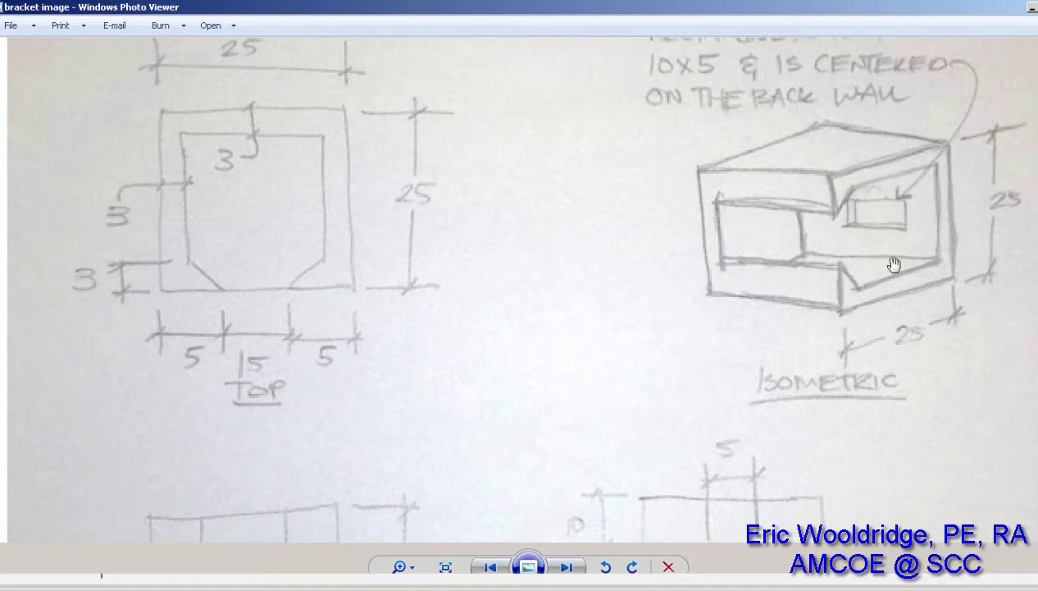
pyautogui.scroll(2, 792, 273)
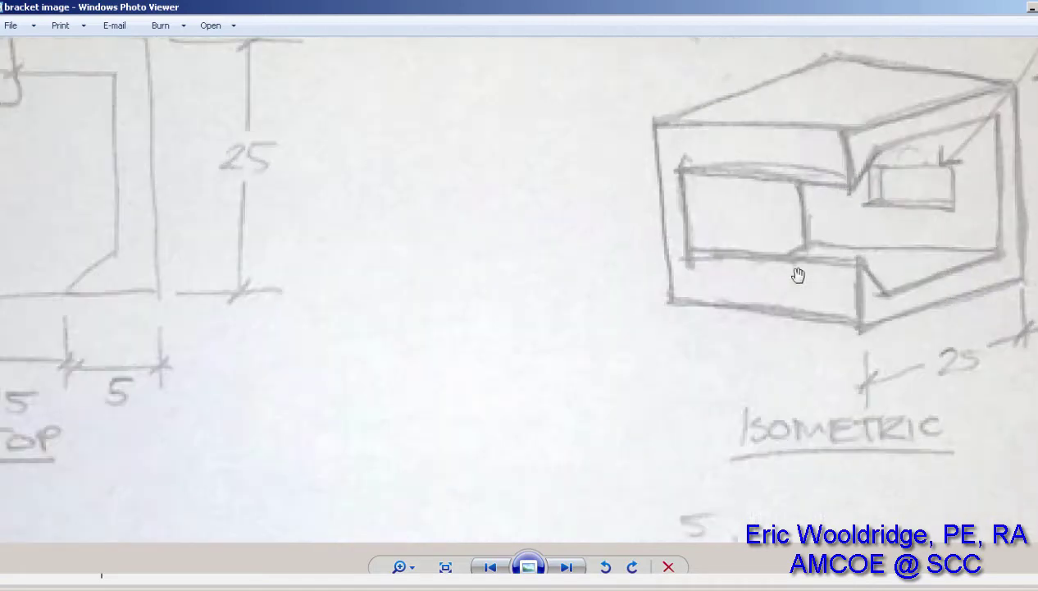
pyautogui.scroll(-3, 796, 274)
pyautogui.scroll(1, 742, 275)
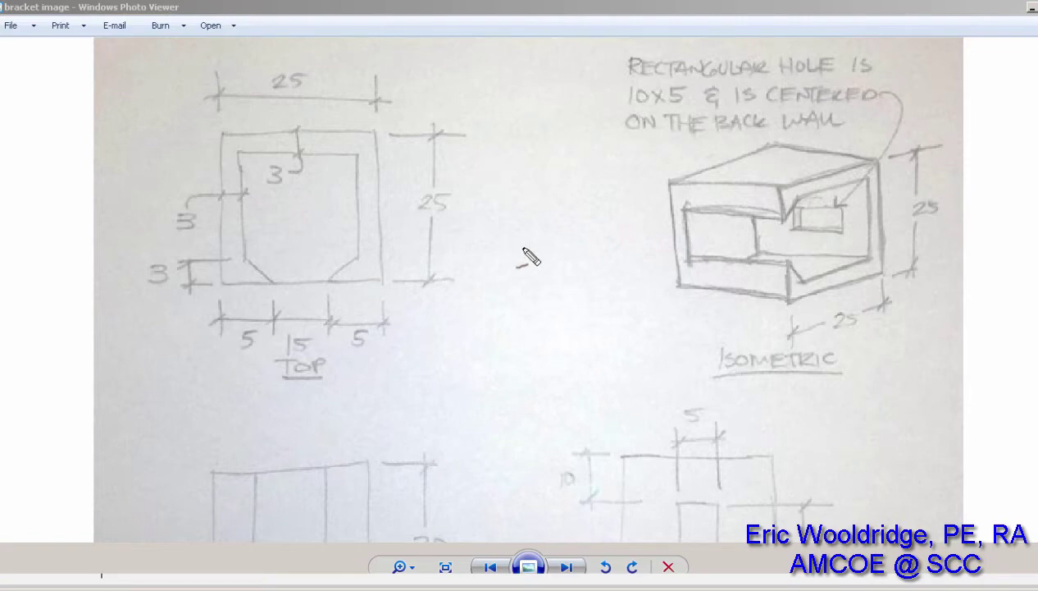
pyautogui.moveTo(529, 199)
pyautogui.mouseDown()
pyautogui.moveTo(656, 230)
pyautogui.moveTo(558, 294)
pyautogui.moveTo(464, 267)
pyautogui.moveTo(463, 240)
pyautogui.moveTo(476, 271)
pyautogui.moveTo(451, 374)
pyautogui.moveTo(568, 389)
pyautogui.mouseUp()
pyautogui.moveTo(551, 293); pyautogui.dragTo(563, 385)
pyautogui.moveTo(656, 229)
pyautogui.mouseDown()
pyautogui.moveTo(669, 353)
pyautogui.moveTo(550, 408)
pyautogui.moveTo(617, 413)
pyautogui.moveTo(628, 423)
pyautogui.moveTo(656, 392)
pyautogui.mouseUp()
pyautogui.moveTo(474, 402)
pyautogui.mouseDown()
pyautogui.moveTo(494, 417)
pyautogui.moveTo(524, 407)
pyautogui.mouseUp()
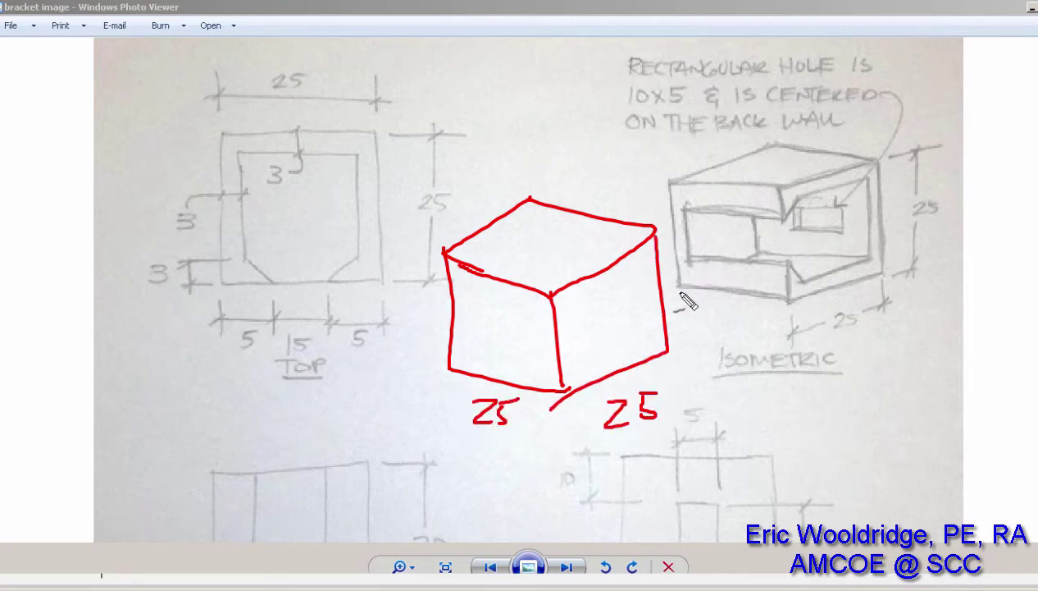
pyautogui.moveTo(674, 289)
pyautogui.mouseDown()
pyautogui.moveTo(685, 296)
pyautogui.moveTo(677, 309)
pyautogui.mouseUp()
pyautogui.moveTo(699, 291)
pyautogui.mouseDown()
pyautogui.moveTo(702, 300)
pyautogui.moveTo(703, 290)
pyautogui.mouseUp()
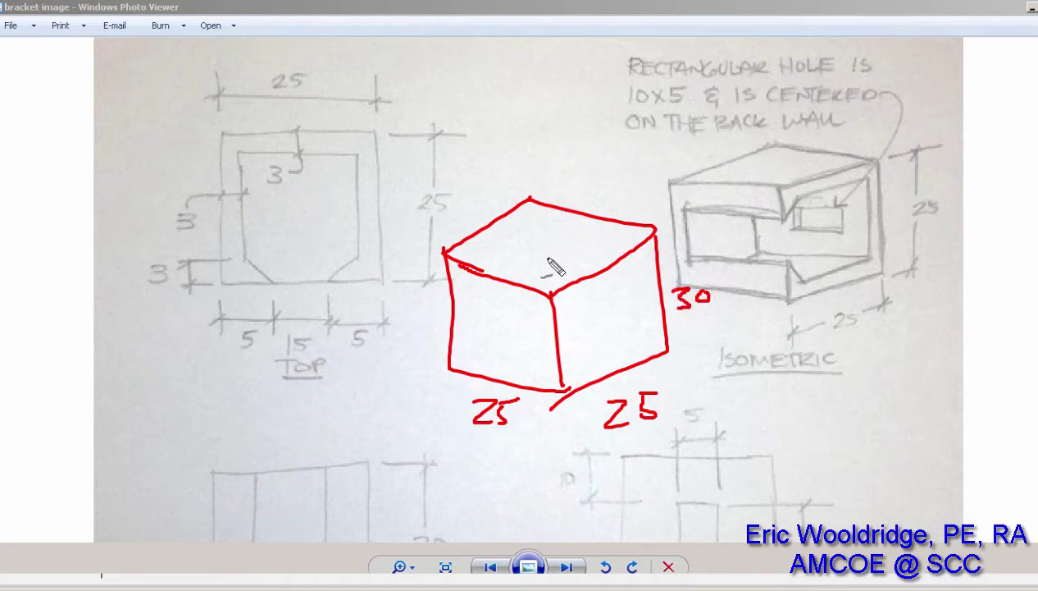
pyautogui.moveTo(510, 284)
pyautogui.mouseDown()
pyautogui.moveTo(599, 248)
pyautogui.moveTo(528, 225)
pyautogui.moveTo(481, 256)
pyautogui.moveTo(519, 363)
pyautogui.moveTo(500, 367)
pyautogui.mouseUp()
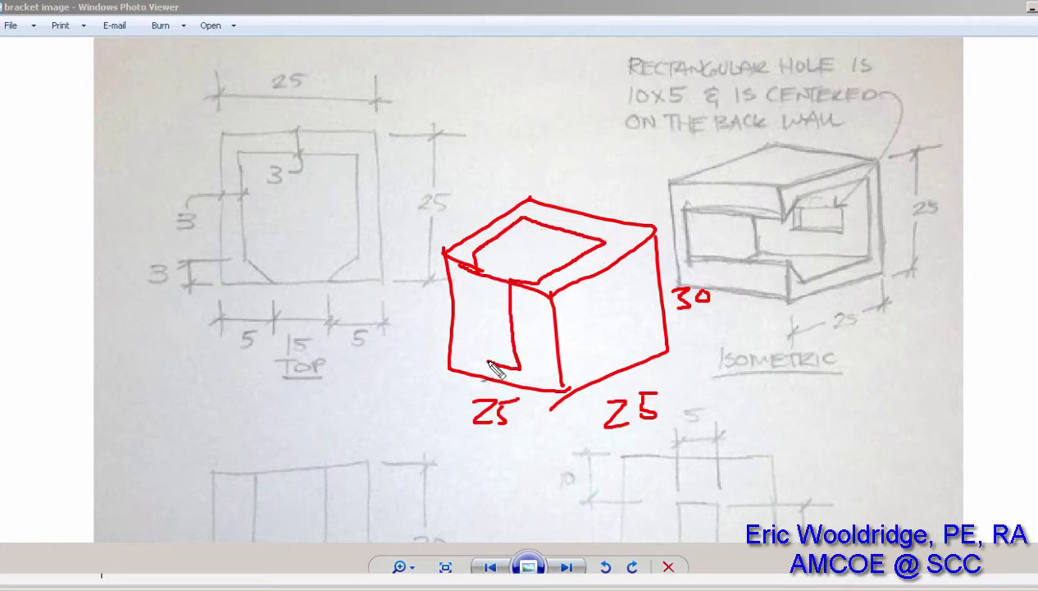
pyautogui.moveTo(482, 278); pyautogui.dragTo(499, 364)
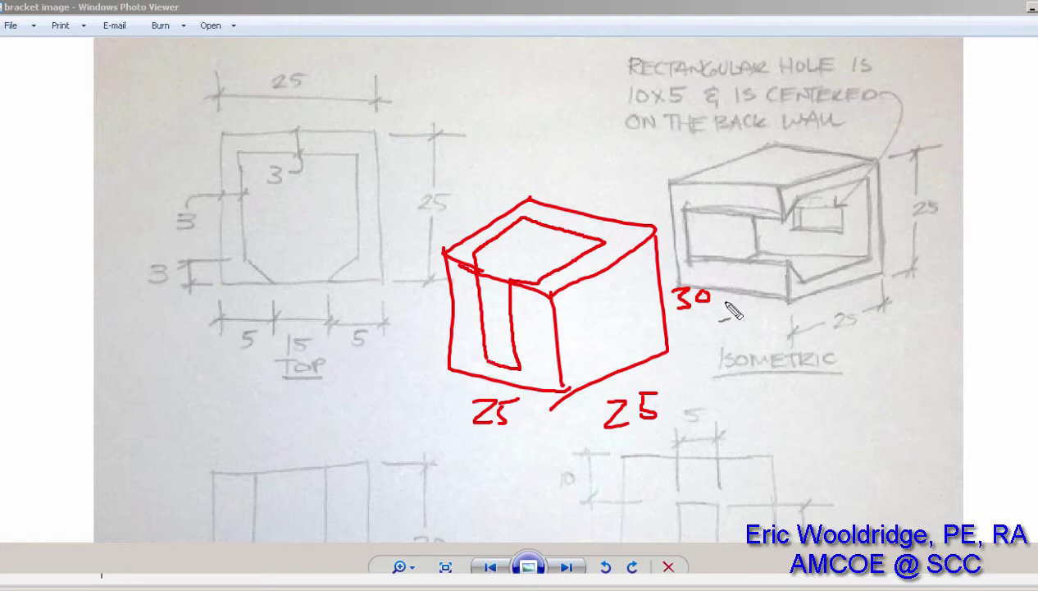
pyautogui.moveTo(522, 217); pyautogui.dragTo(532, 278)
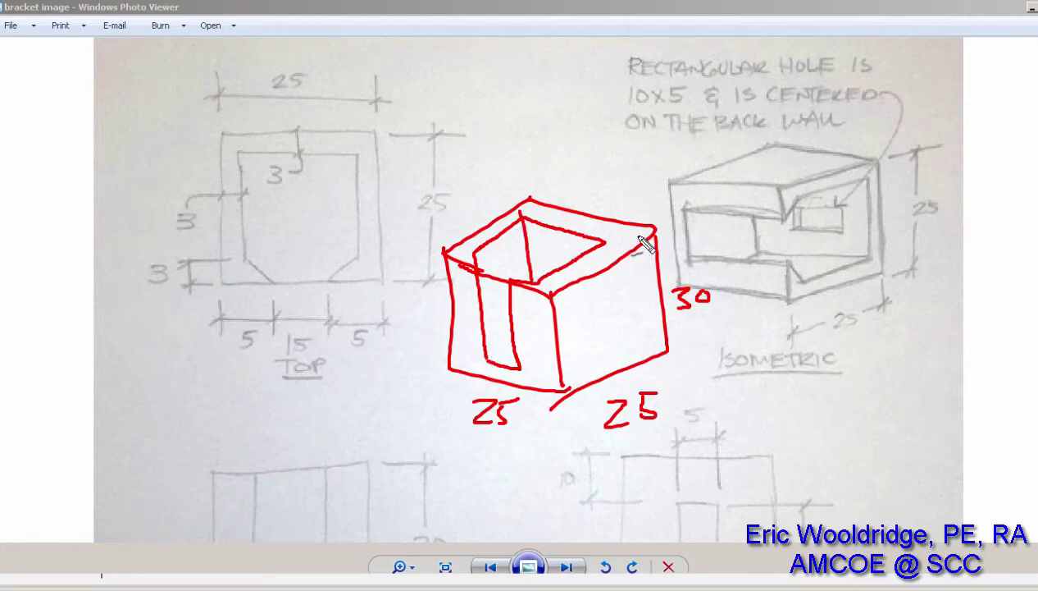
pyautogui.press('Escape')
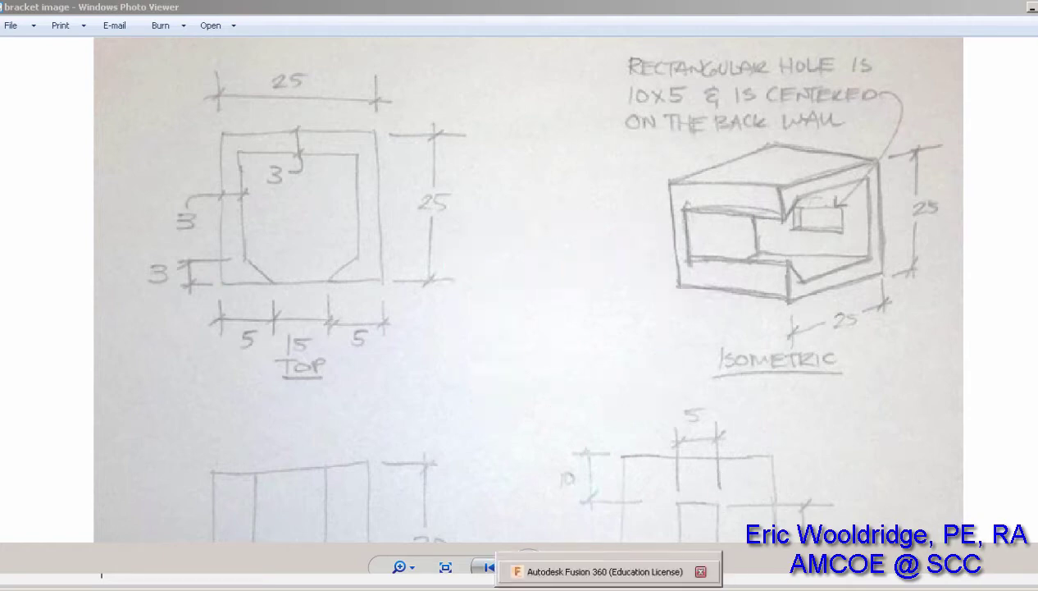
# Switch to Autodesk Fusion 360 and sketch a two-point rectangle about 66 mm wide on the horizontal origin plane, beside the origin.
pyautogui.click(609, 590)
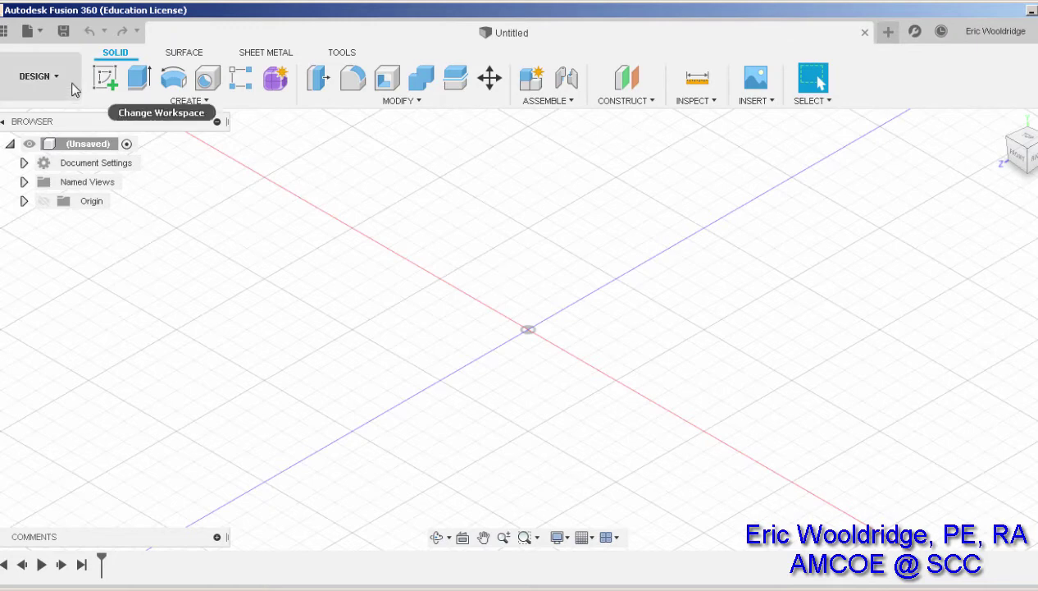
pyautogui.click(103, 80)
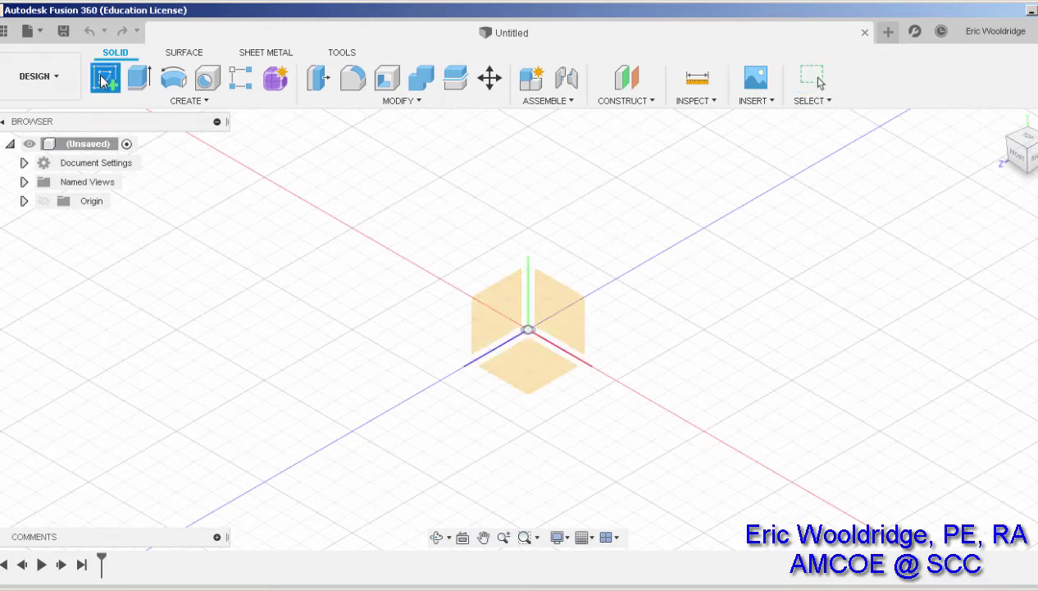
pyautogui.click(540, 384)
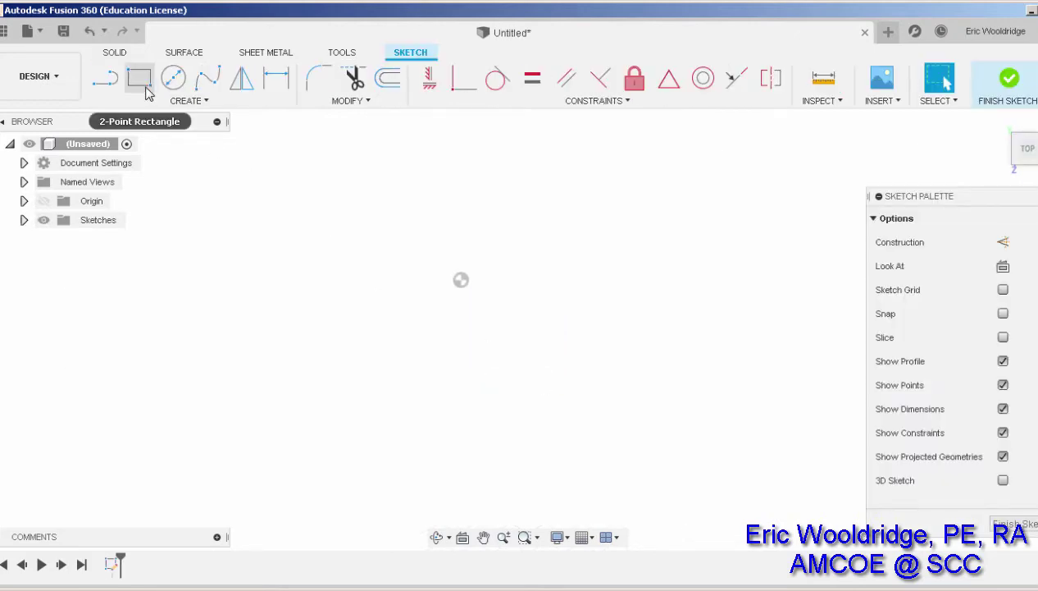
pyautogui.click(146, 92)
pyautogui.click(488, 194)
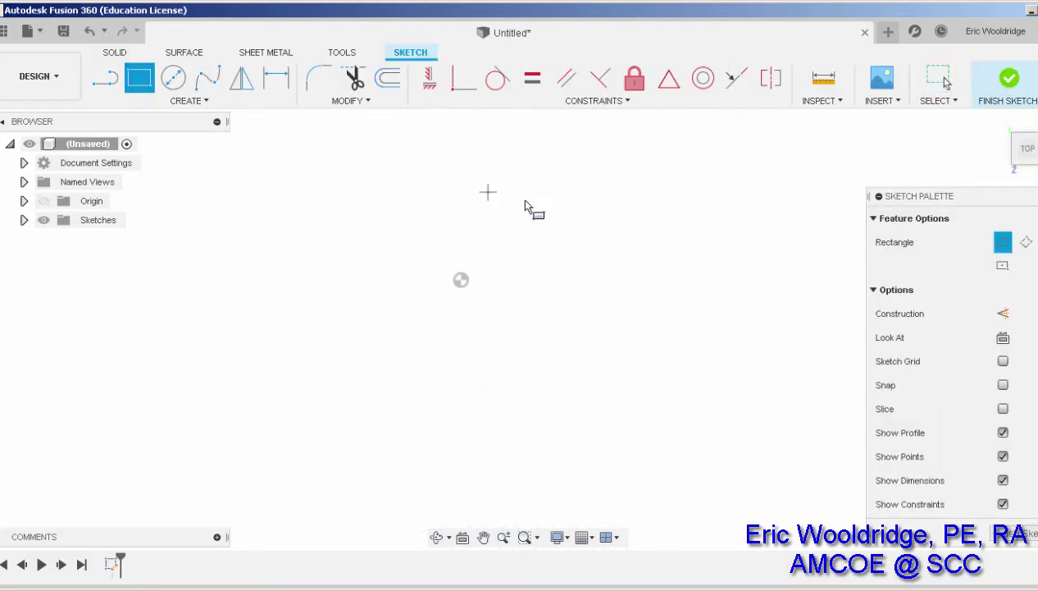
pyautogui.click(654, 381)
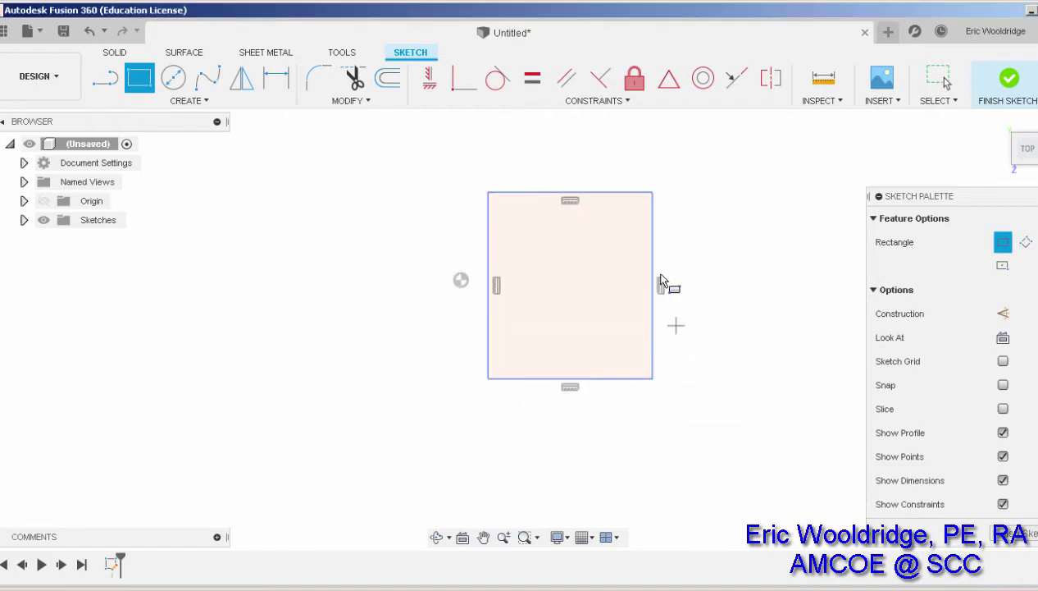
# Dimension the rectangle's width as 25 mm between its two upper corners.
pyautogui.click(276, 78)
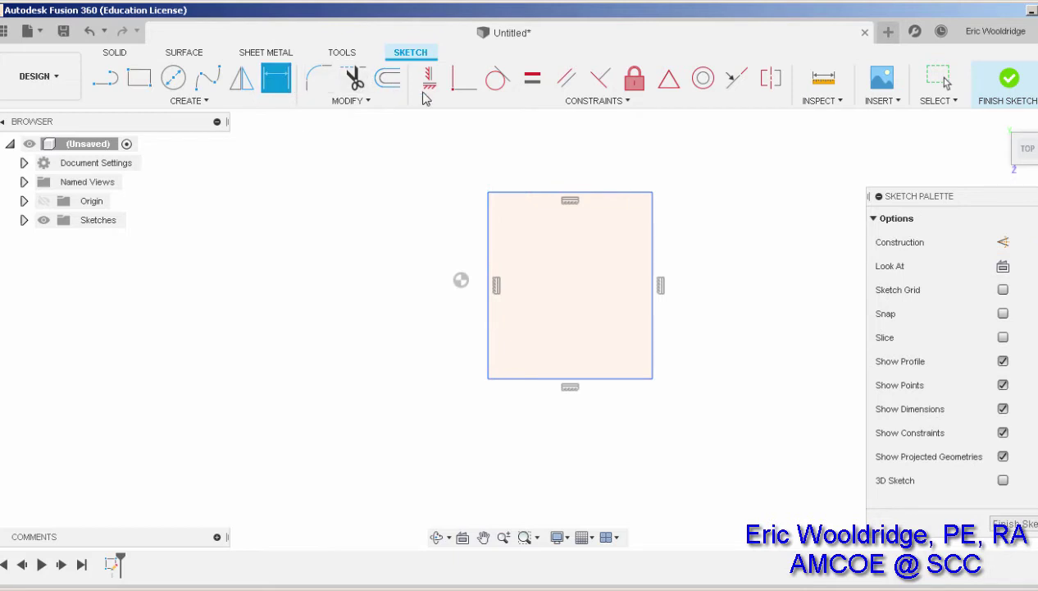
pyautogui.click(492, 192)
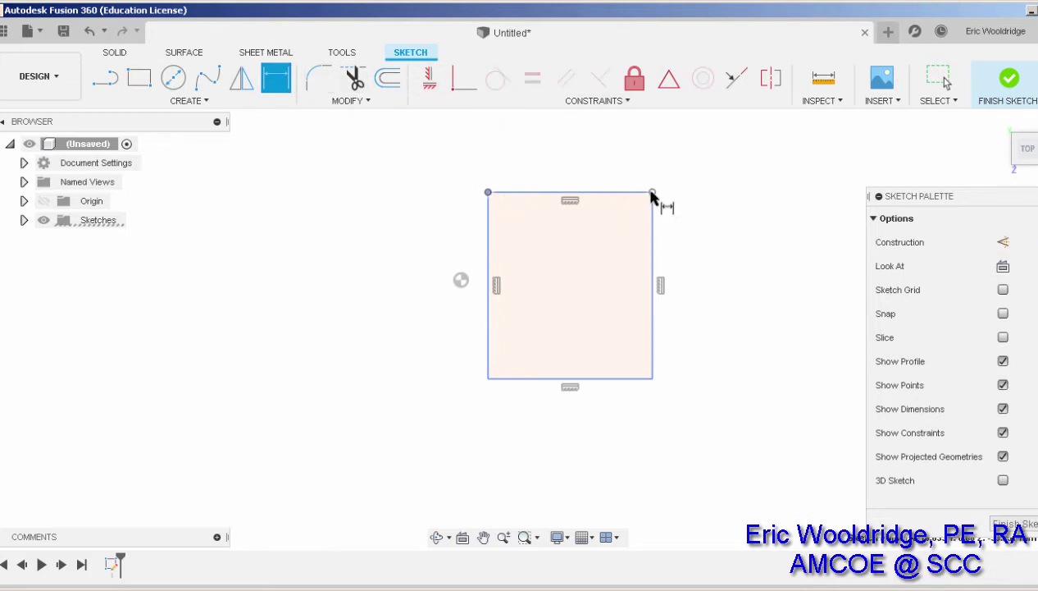
pyautogui.click(594, 154)
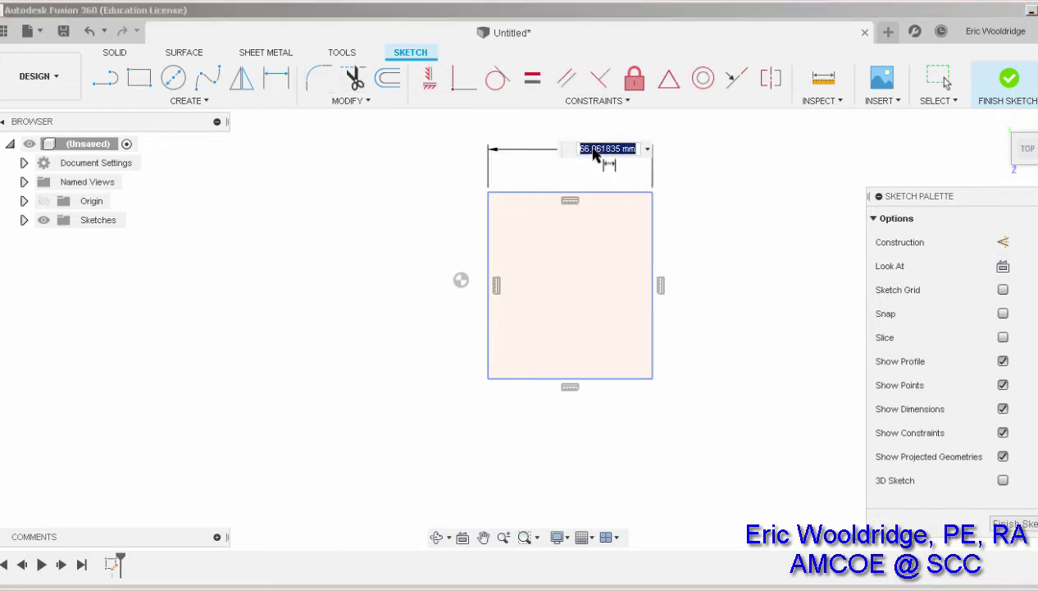
pyautogui.write('25')
pyautogui.press('Return')
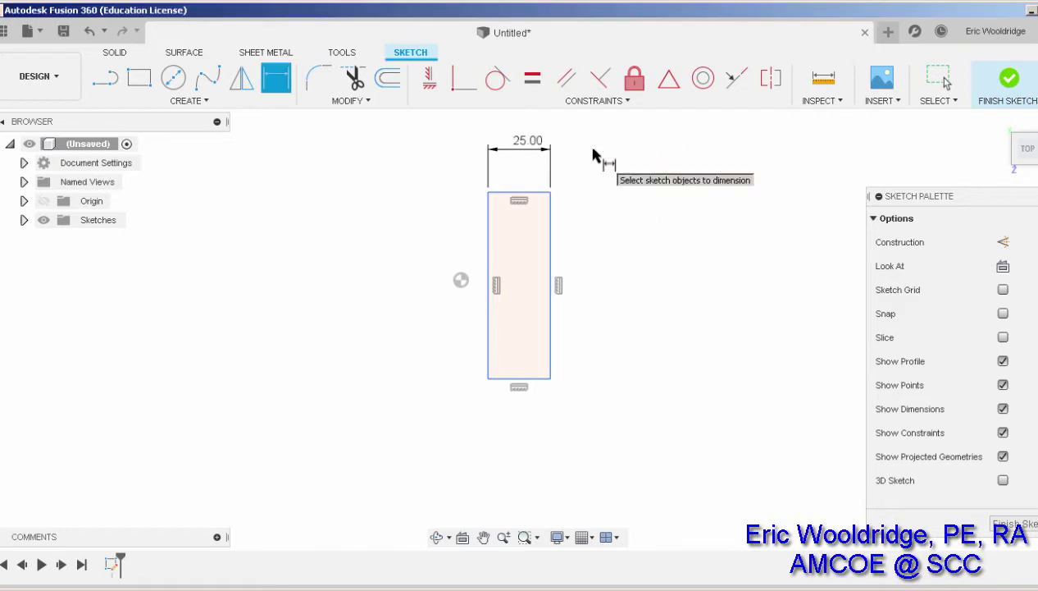
# Dimension the rectangle's height as 25 mm and finish the sketch.
pyautogui.click(550, 192)
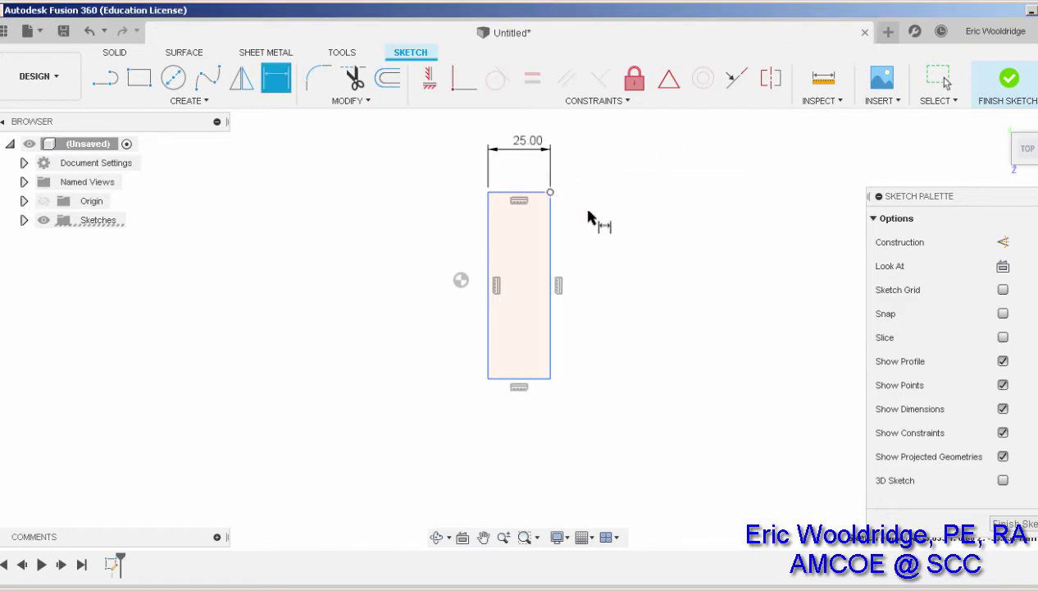
pyautogui.click(550, 379)
pyautogui.click(611, 287)
pyautogui.write('25')
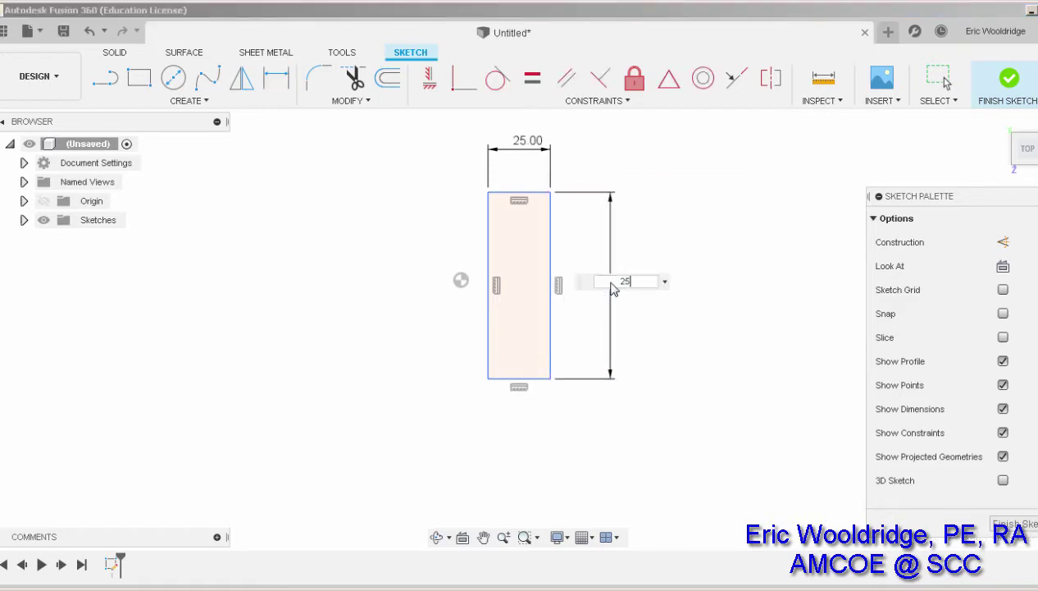
pyautogui.press('Return')
pyautogui.scroll(5, 533, 209)
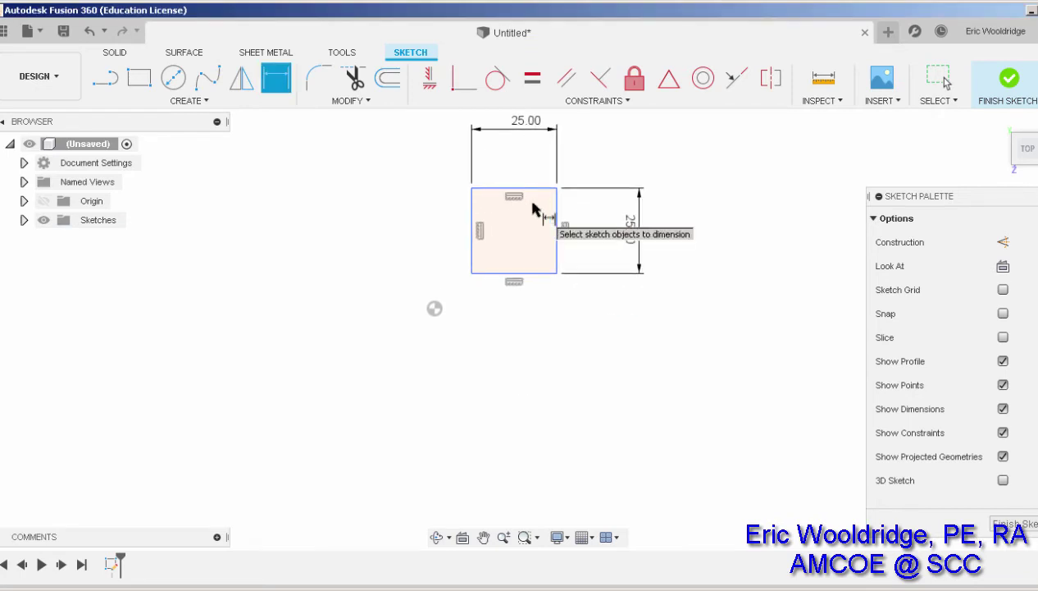
pyautogui.moveTo(535, 212); pyautogui.dragTo(503, 319, button='middle')
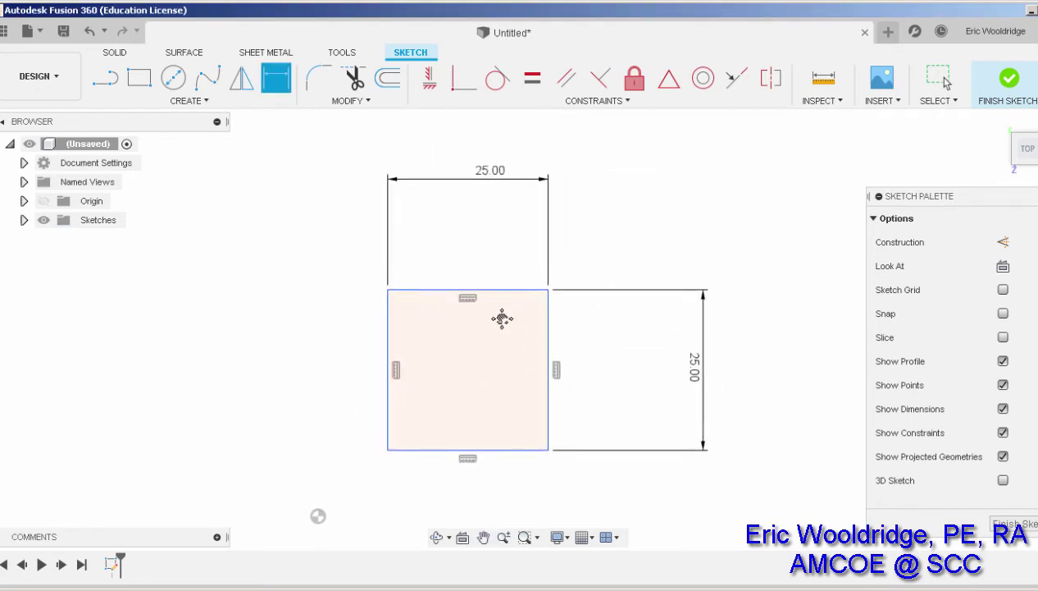
pyautogui.press('d')
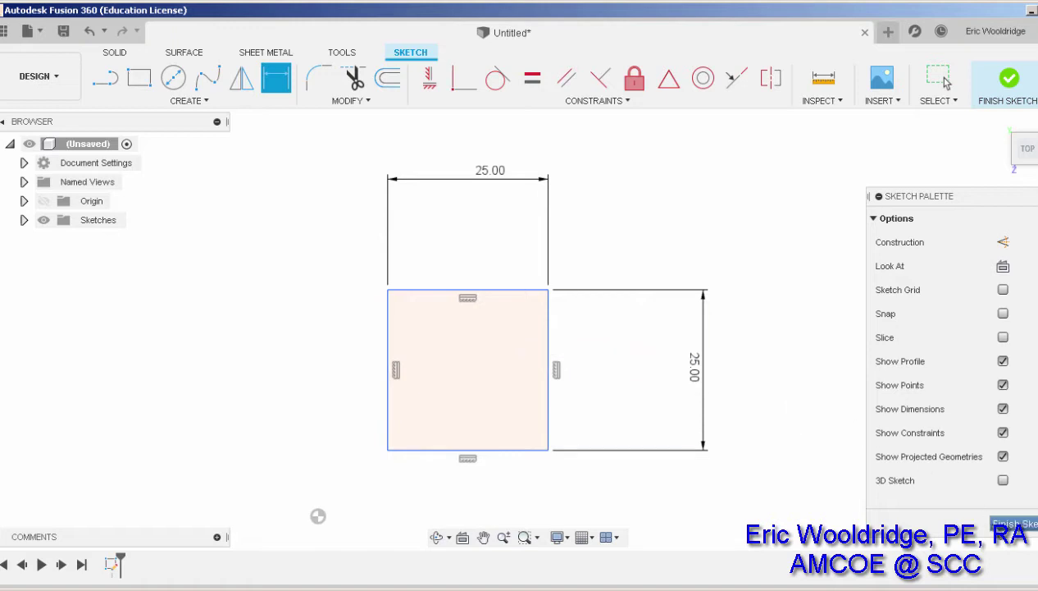
pyautogui.click(1017, 523)
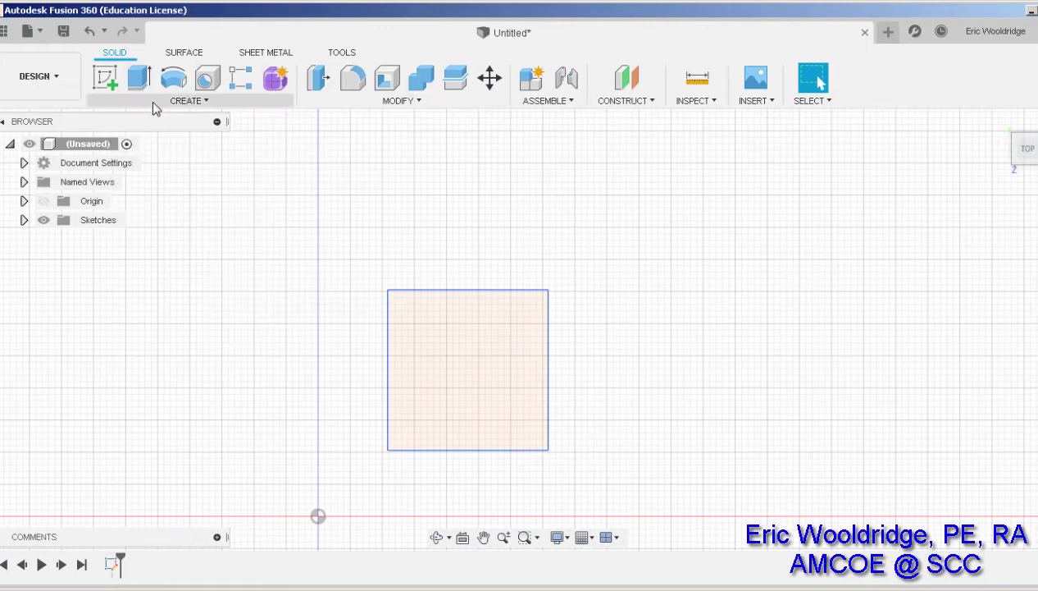
# Extrude the square profile 30 mm to one side as a new body.
pyautogui.click(153, 105)
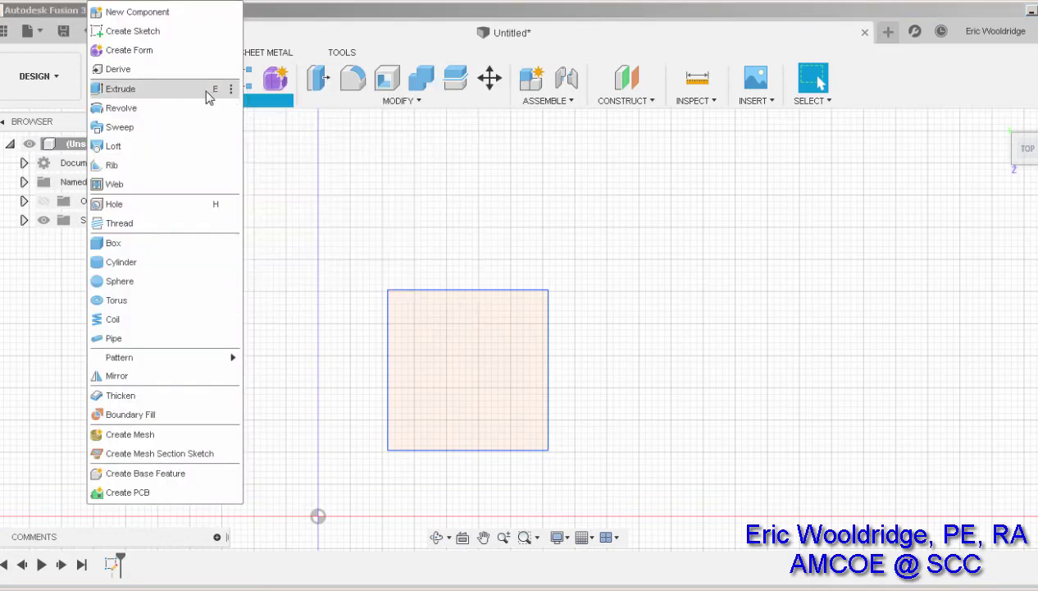
pyautogui.press('Escape')
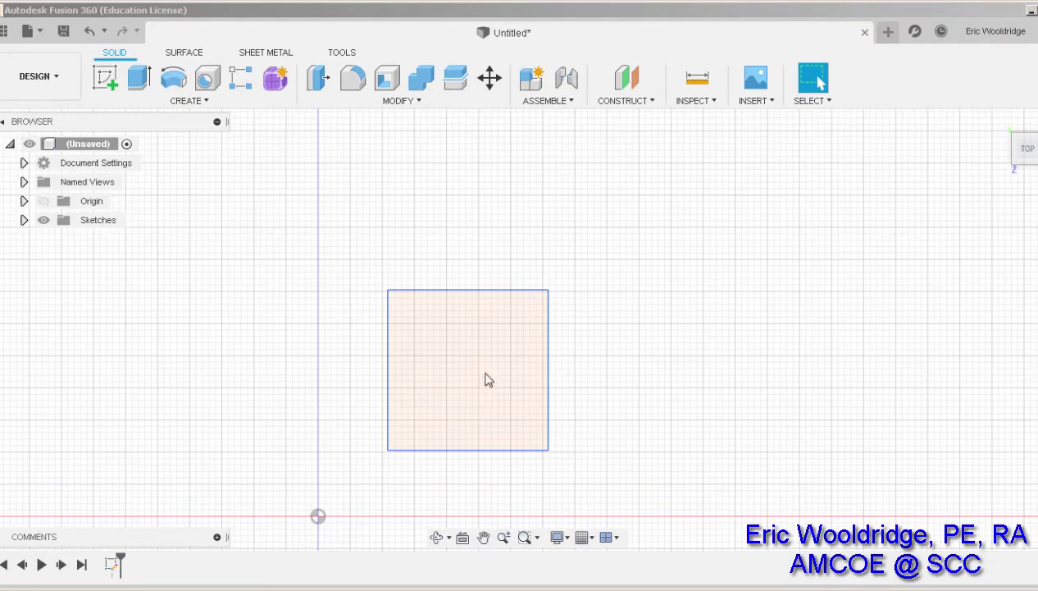
pyautogui.press('e')
pyautogui.click(484, 374)
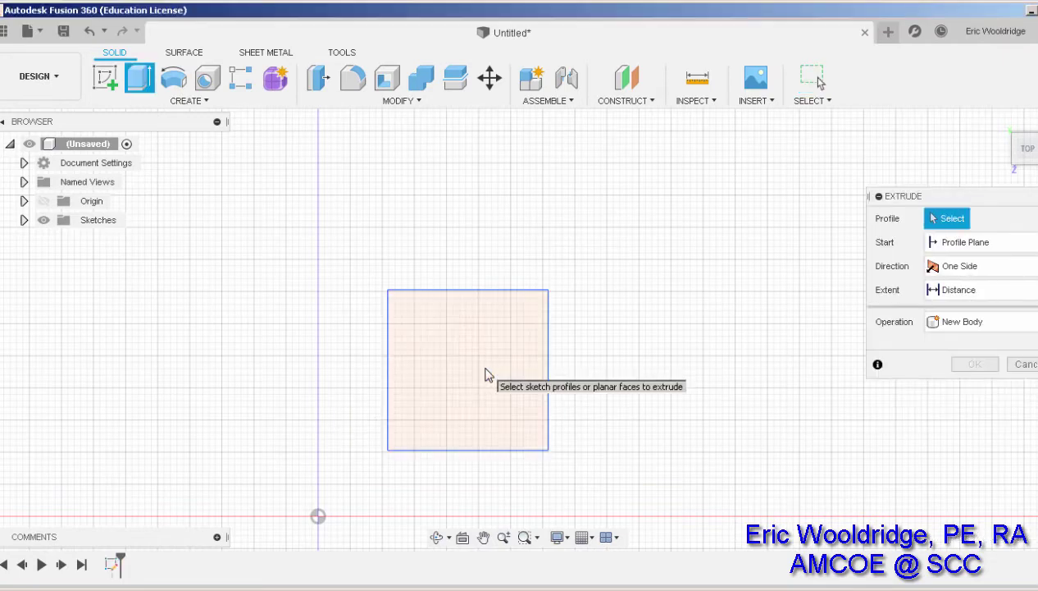
pyautogui.click(442, 348)
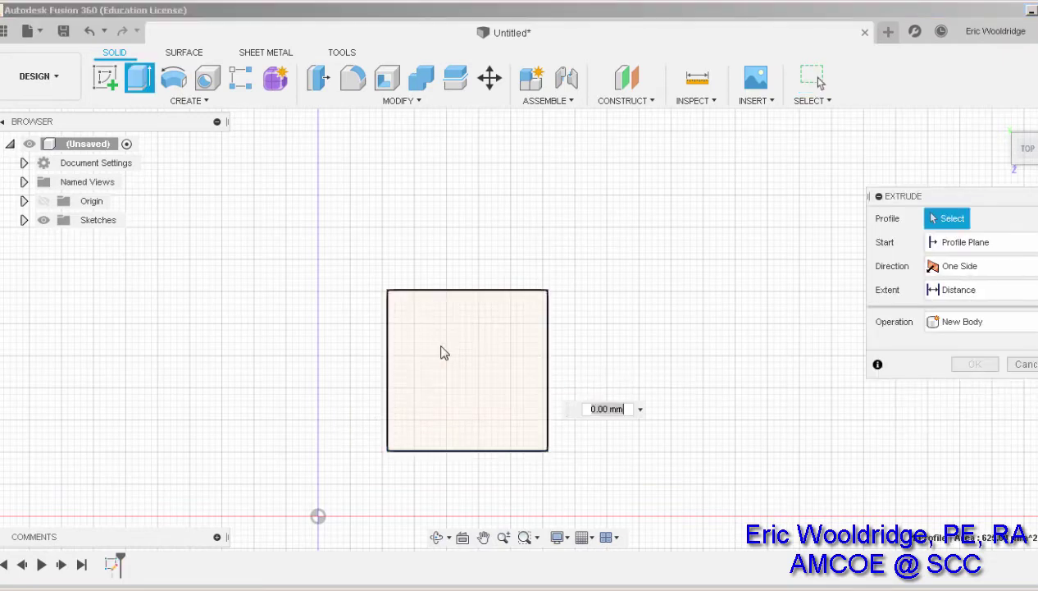
pyautogui.click(443, 352)
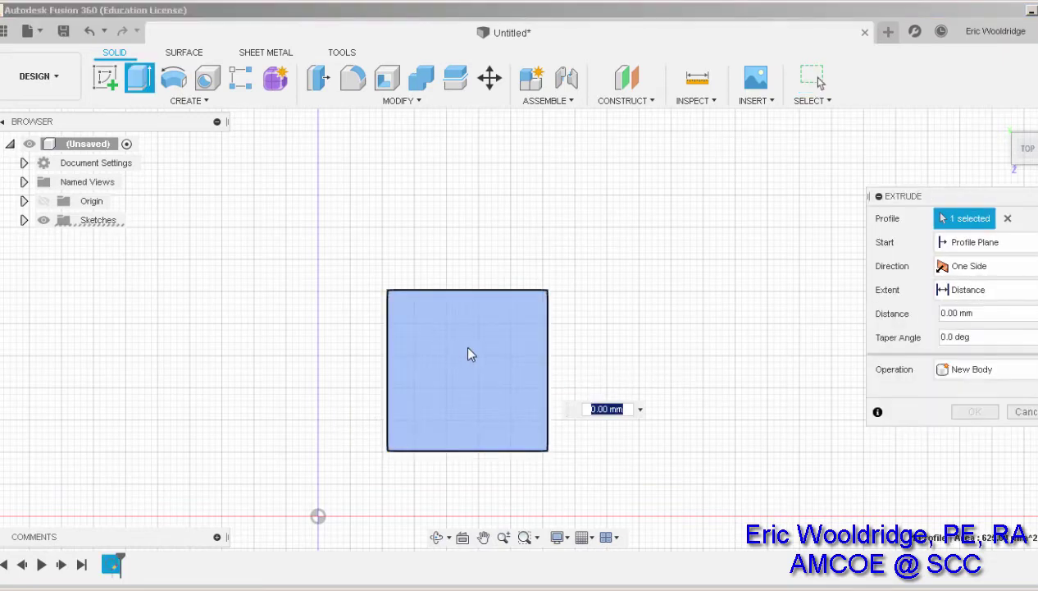
pyautogui.click(993, 312)
pyautogui.write('30')
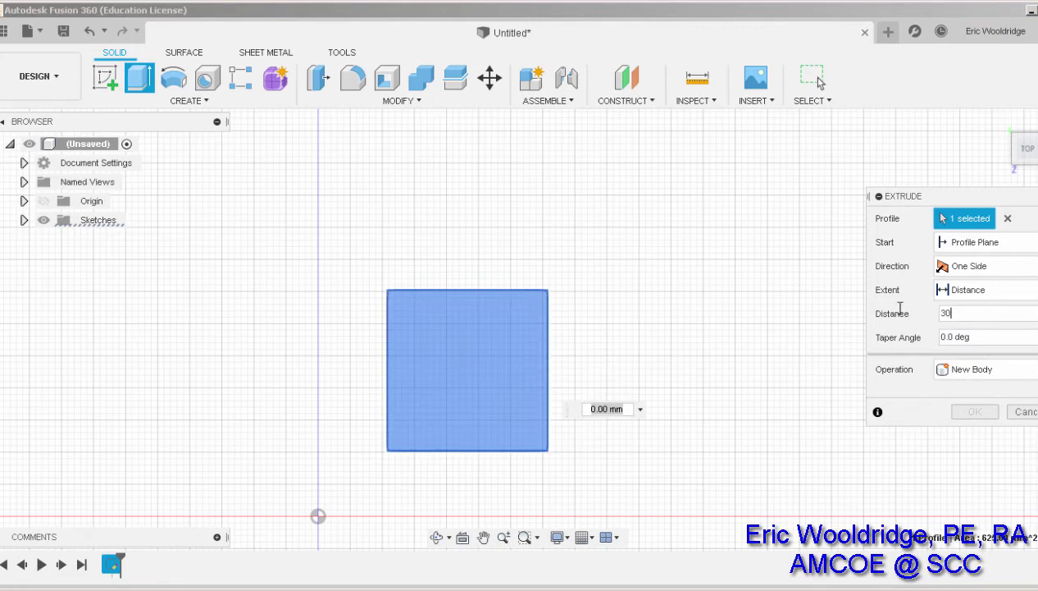
pyautogui.press('Return')
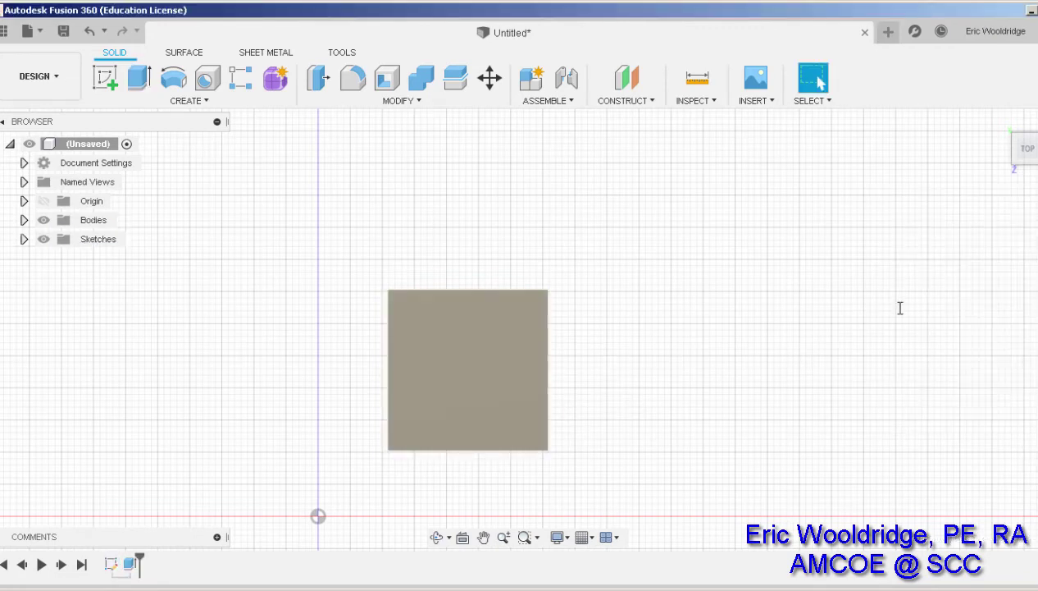
# Start a new sketch on the top face of the block.
pyautogui.keyDown('shift'); pyautogui.moveTo(615, 407); pyautogui.dragTo(561, 331, button='middle'); pyautogui.keyUp('shift')
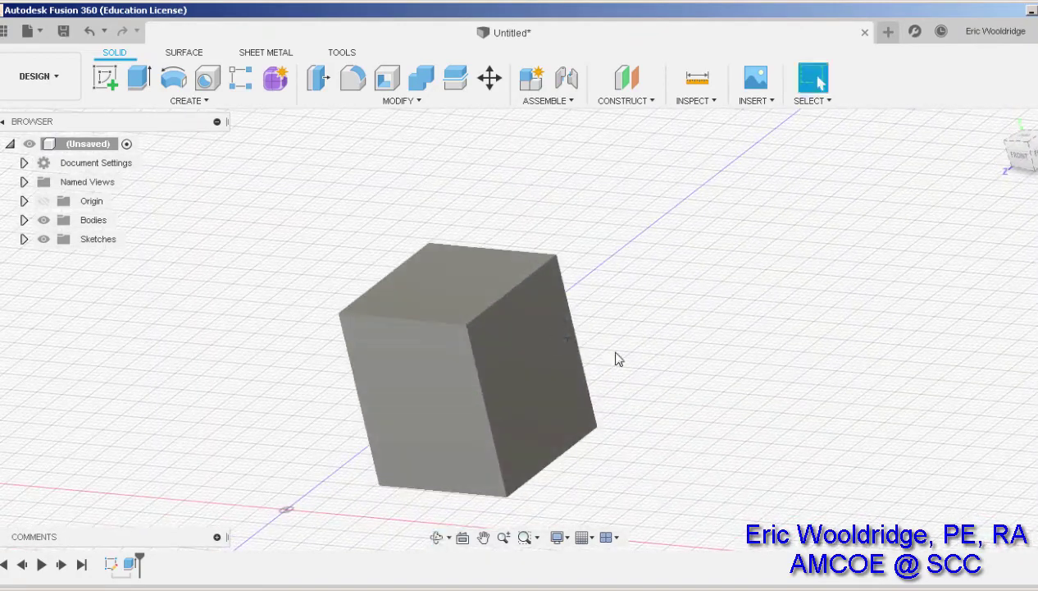
pyautogui.moveTo(617, 360)
pyautogui.keyDown('shift'); pyautogui.mouseDown(button='middle')
pyautogui.moveTo(621, 347)
pyautogui.moveTo(632, 357)
pyautogui.mouseUp(button='middle'); pyautogui.keyUp('shift')
pyautogui.press('Escape')
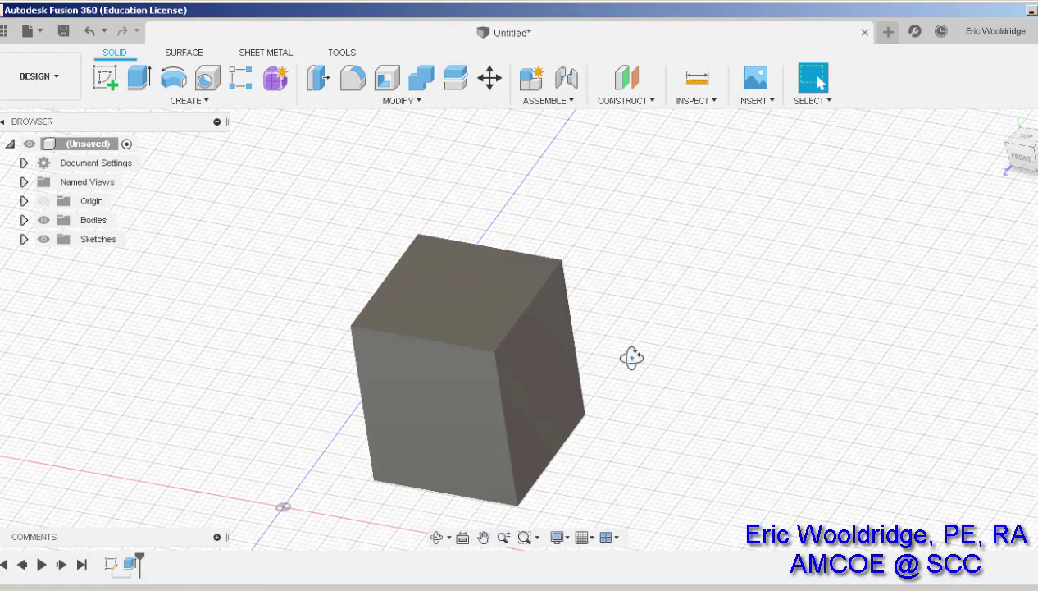
pyautogui.click(797, 588)
pyautogui.click(105, 83)
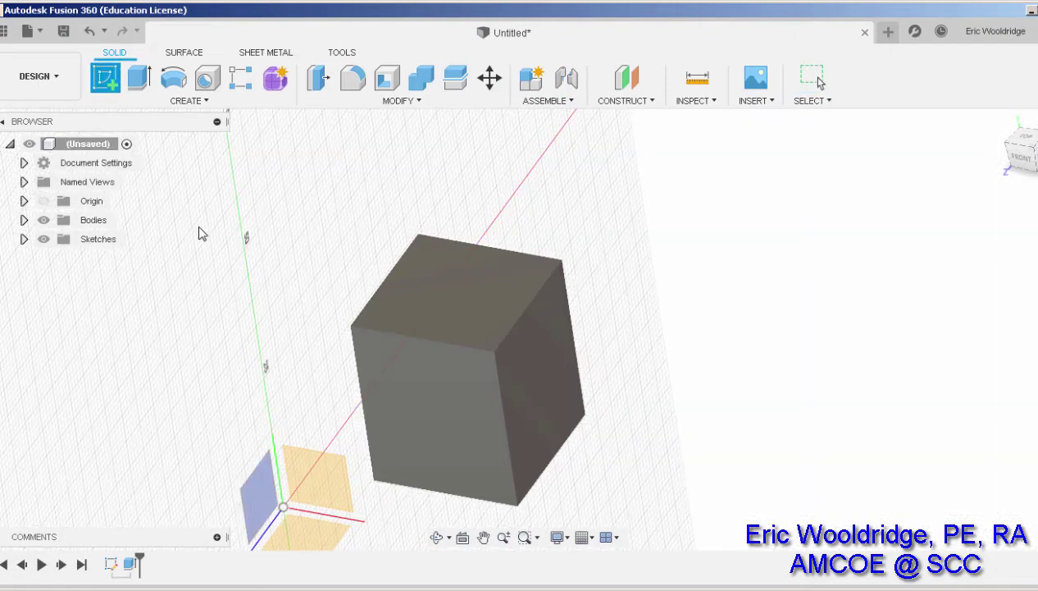
pyautogui.click(466, 307)
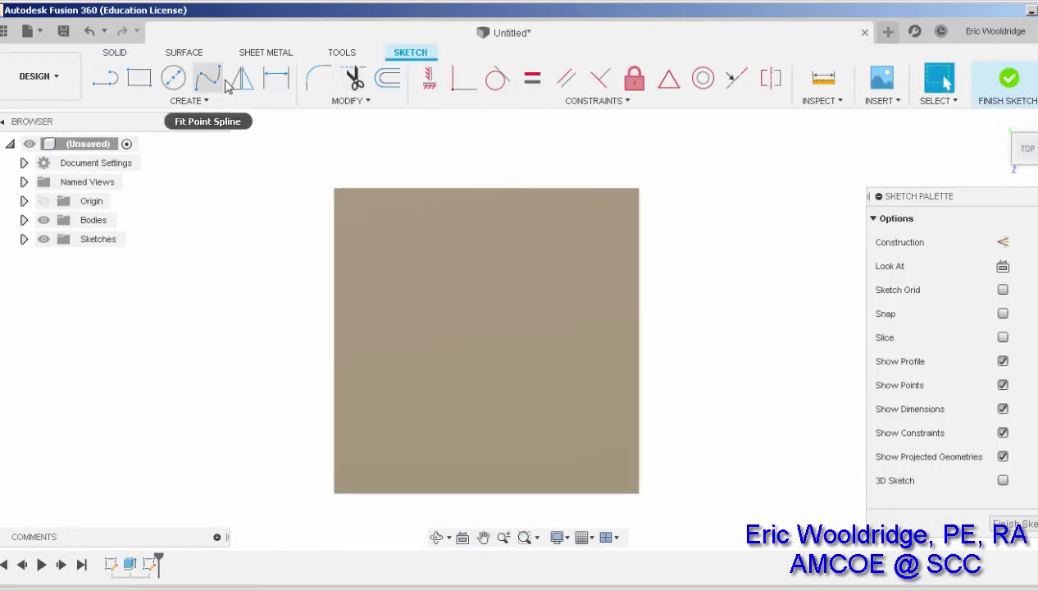
# Draw a closed six-line profile inside the face, with two slanted lower corners and a base line about 12 mm long on the face's lower edge.
pyautogui.click(107, 82)
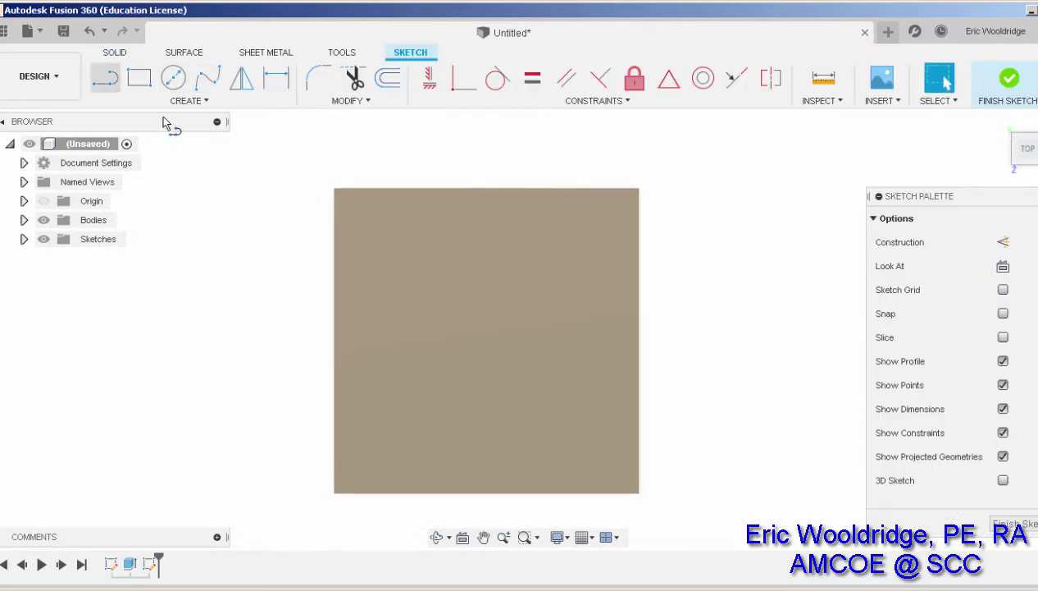
pyautogui.click(413, 493)
pyautogui.click(375, 455)
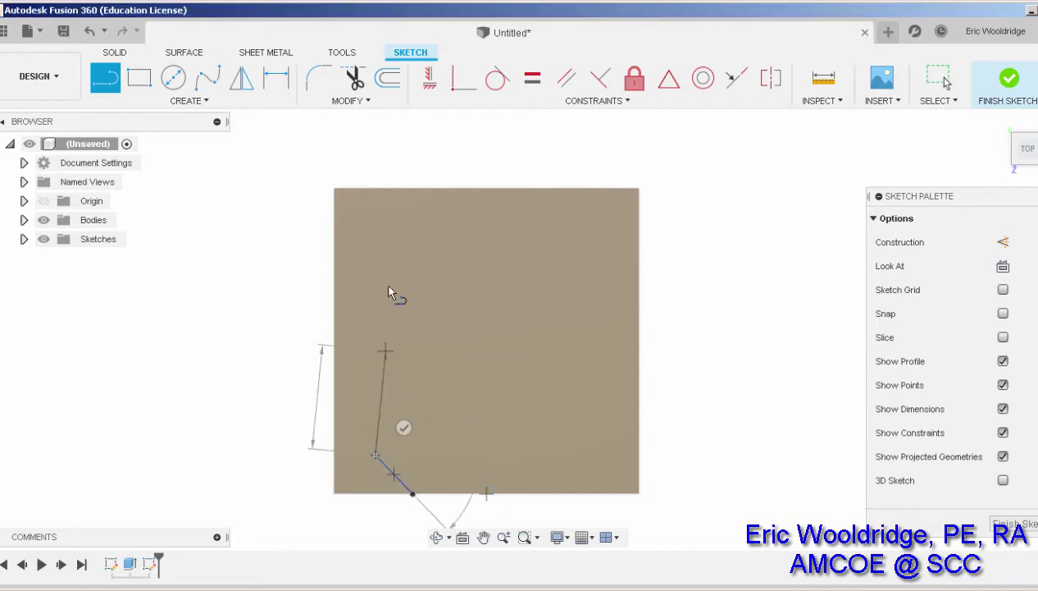
pyautogui.click(374, 243)
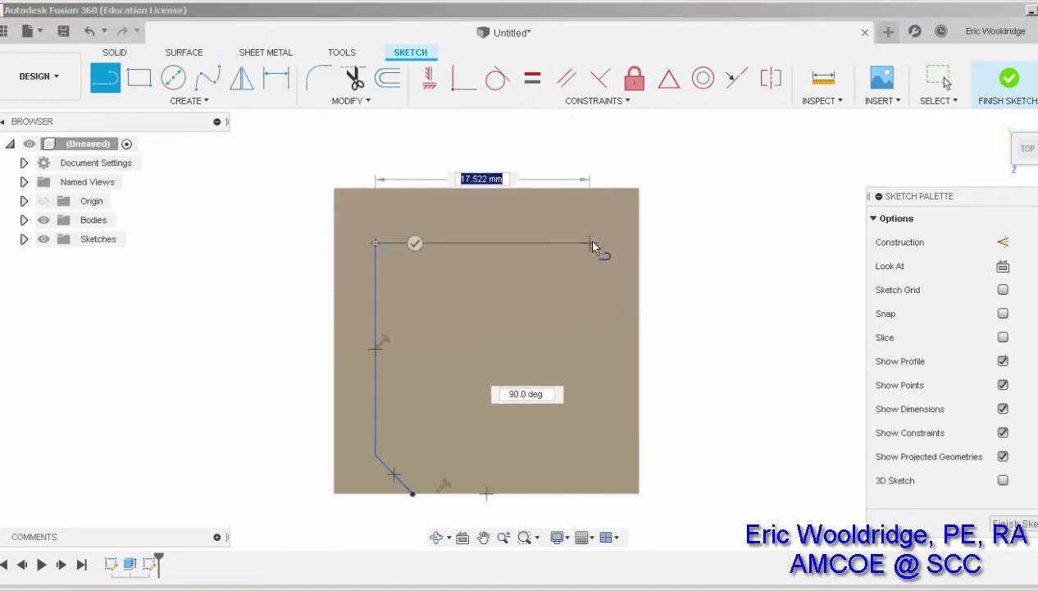
pyautogui.click(599, 243)
pyautogui.click(600, 445)
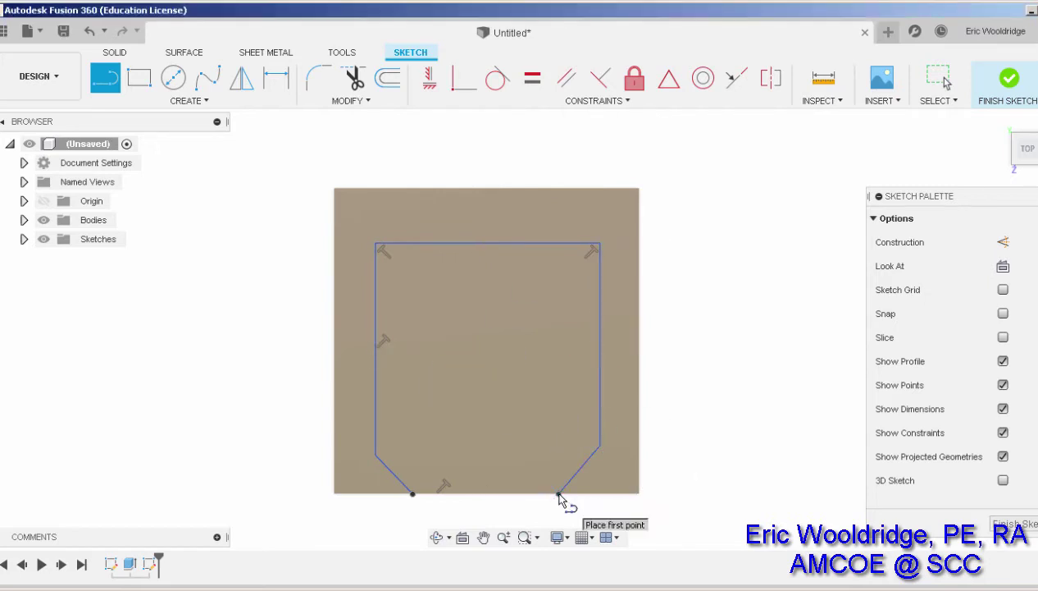
pyautogui.click(412, 493)
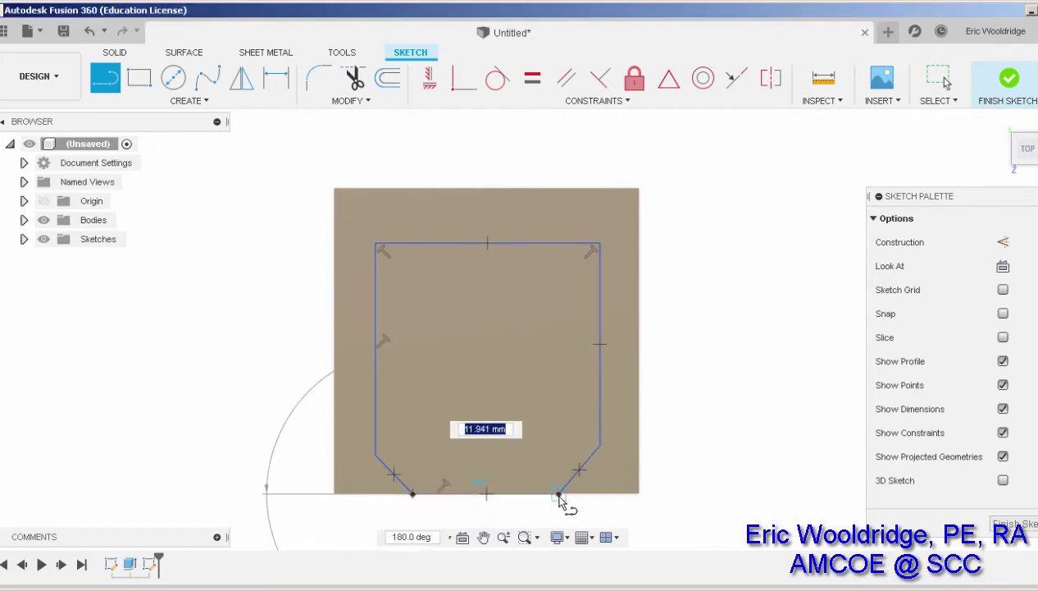
pyautogui.click(559, 494)
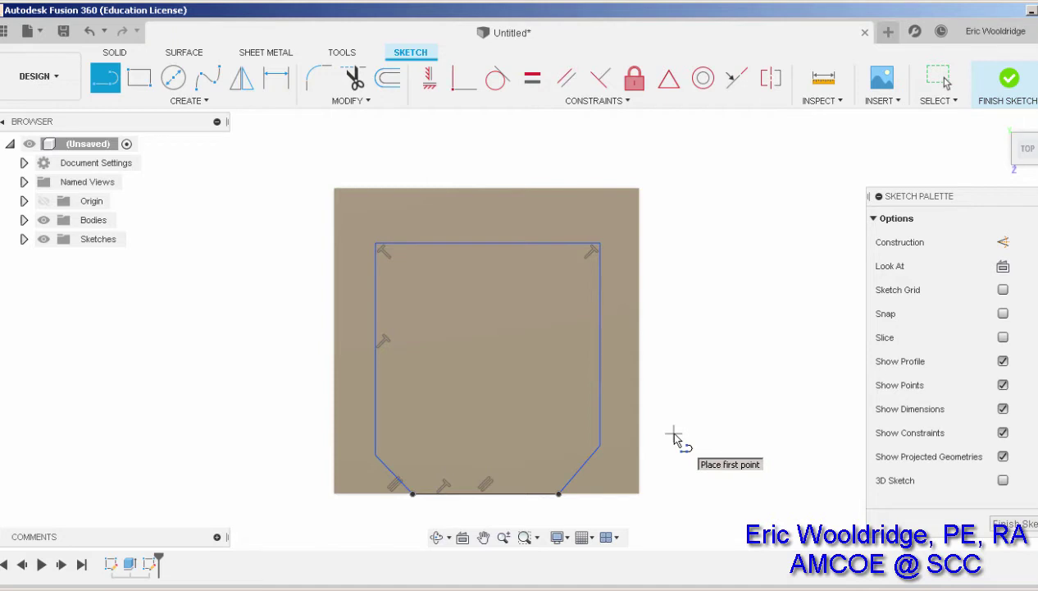
pyautogui.press('Escape')
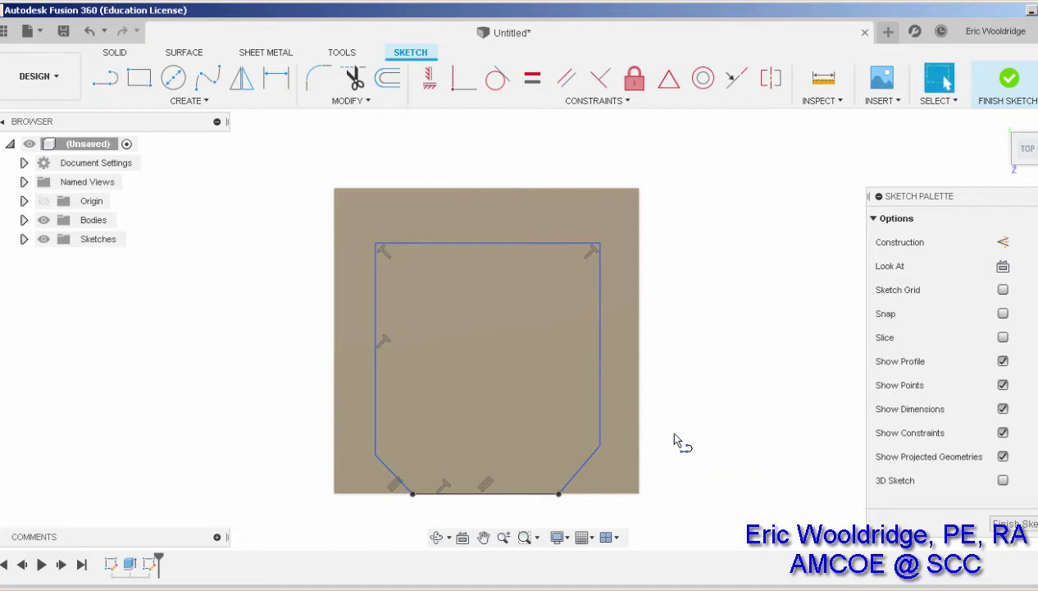
# Dimension the horizontal offset between the profile's upper-left corner and the block's upper-left corner as 3 mm.
pyautogui.click(276, 77)
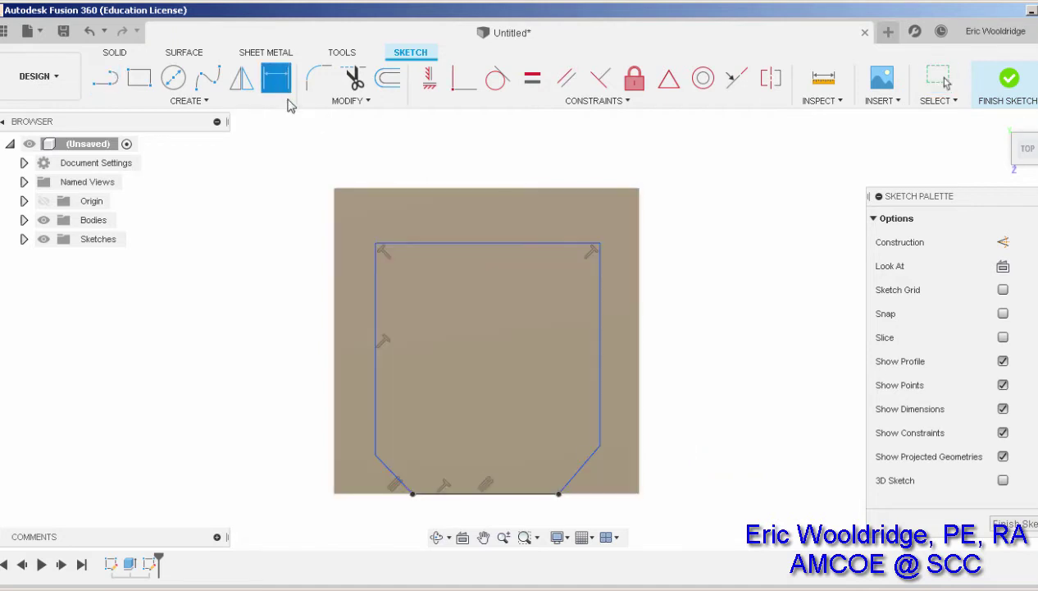
pyautogui.click(376, 244)
pyautogui.click(334, 189)
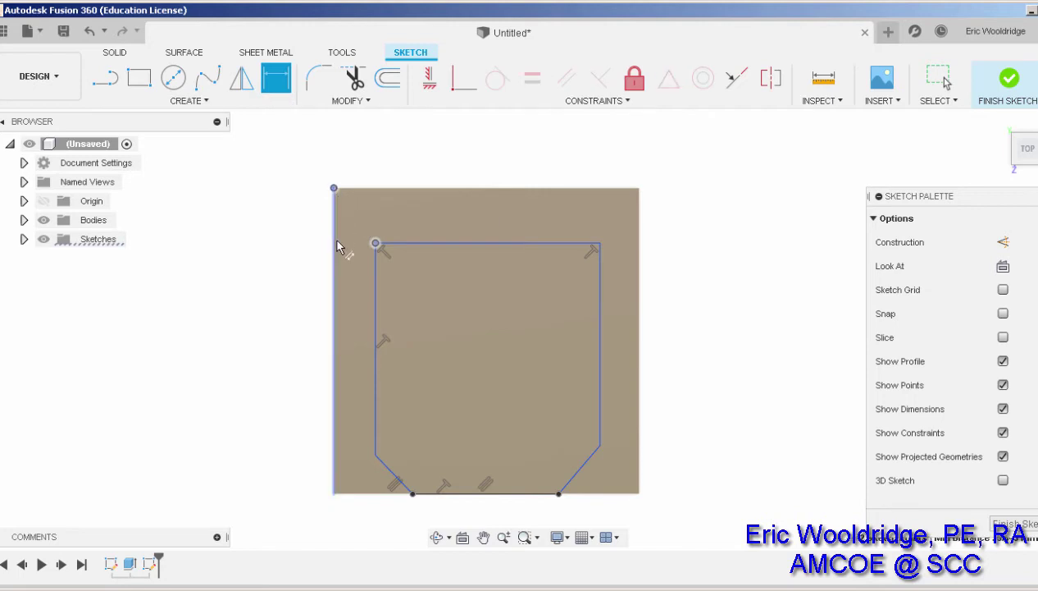
pyautogui.click(366, 146)
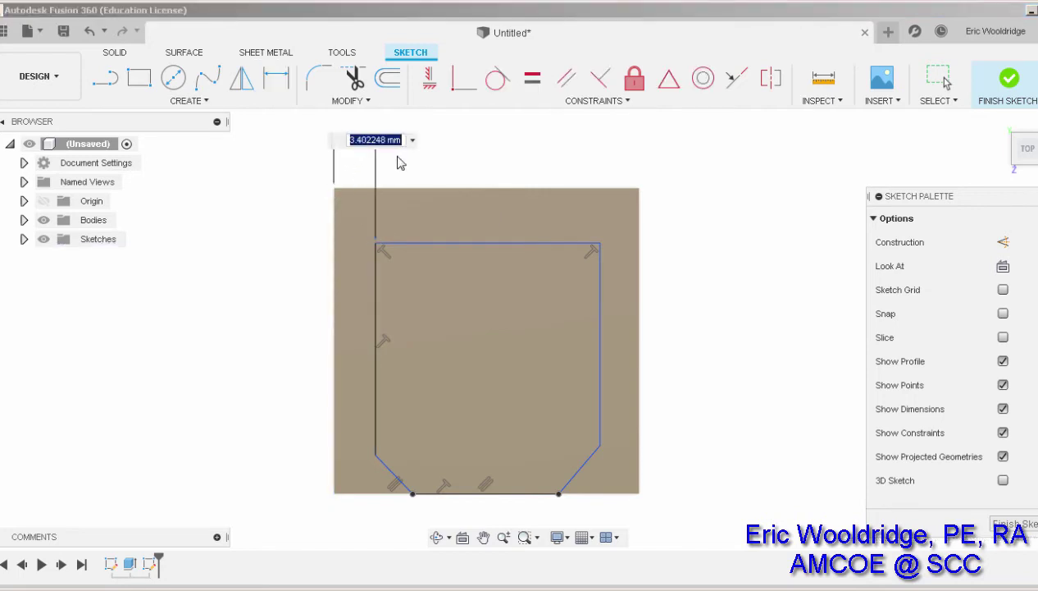
pyautogui.write('3')
pyautogui.press('Return')
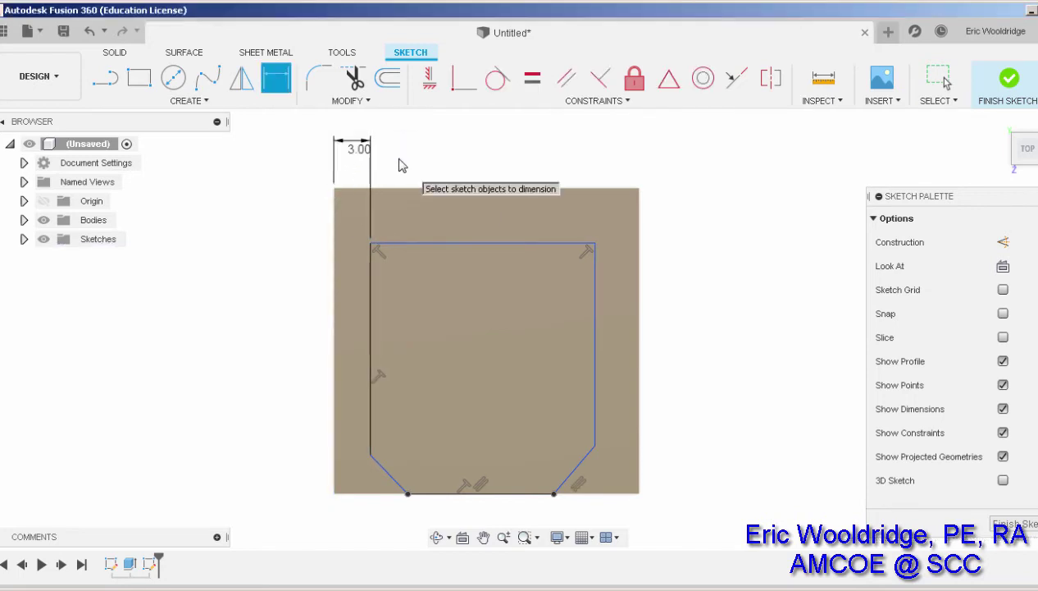
# Dimension the horizontal offset between the profile's upper-right corner and the block's upper-right corner as 3 mm.
pyautogui.click(595, 244)
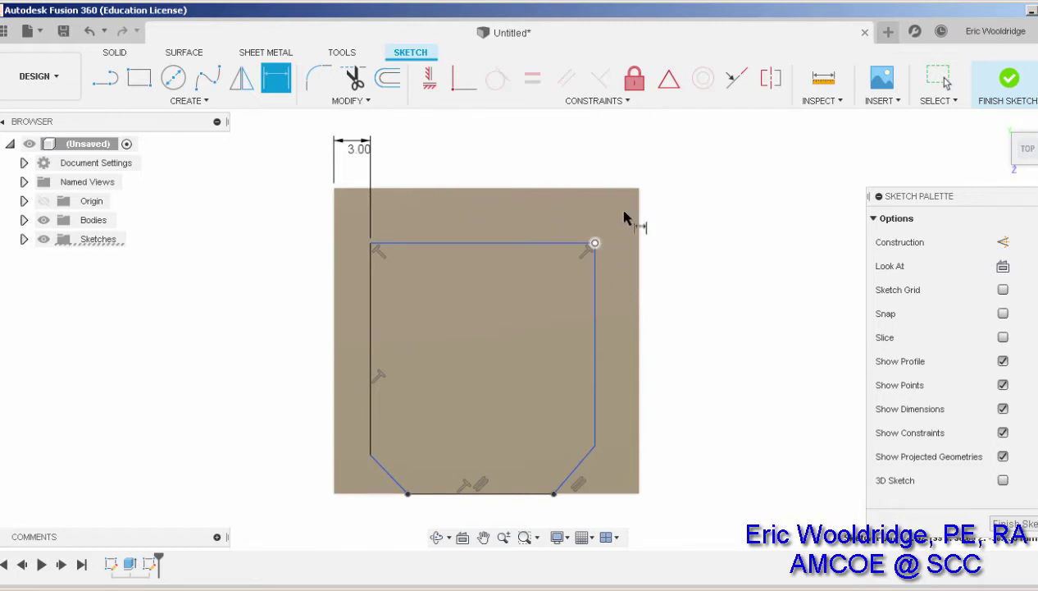
pyautogui.click(639, 189)
pyautogui.click(638, 141)
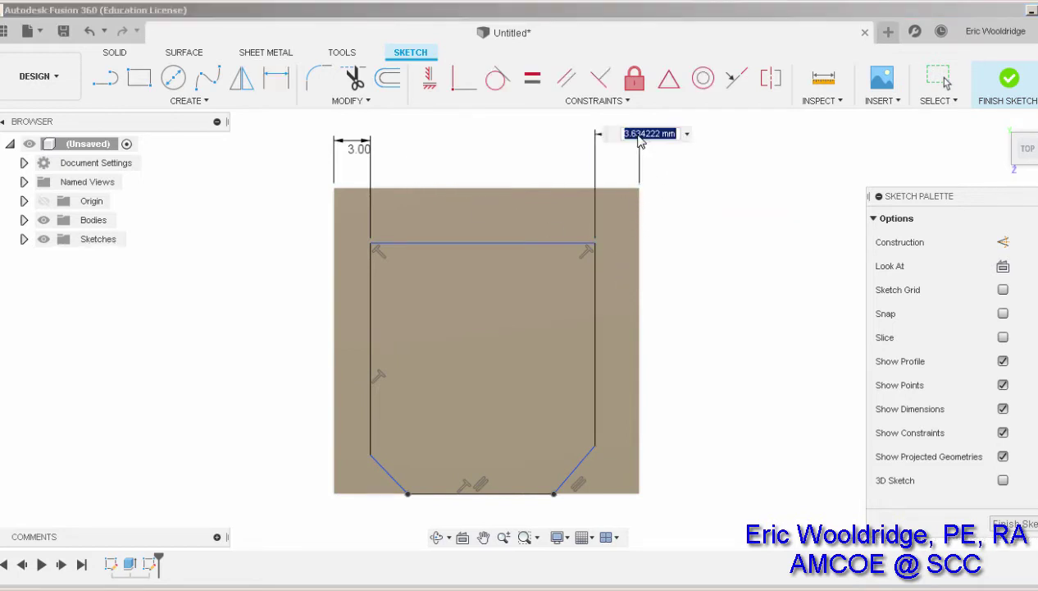
pyautogui.write('3')
pyautogui.press('Return')
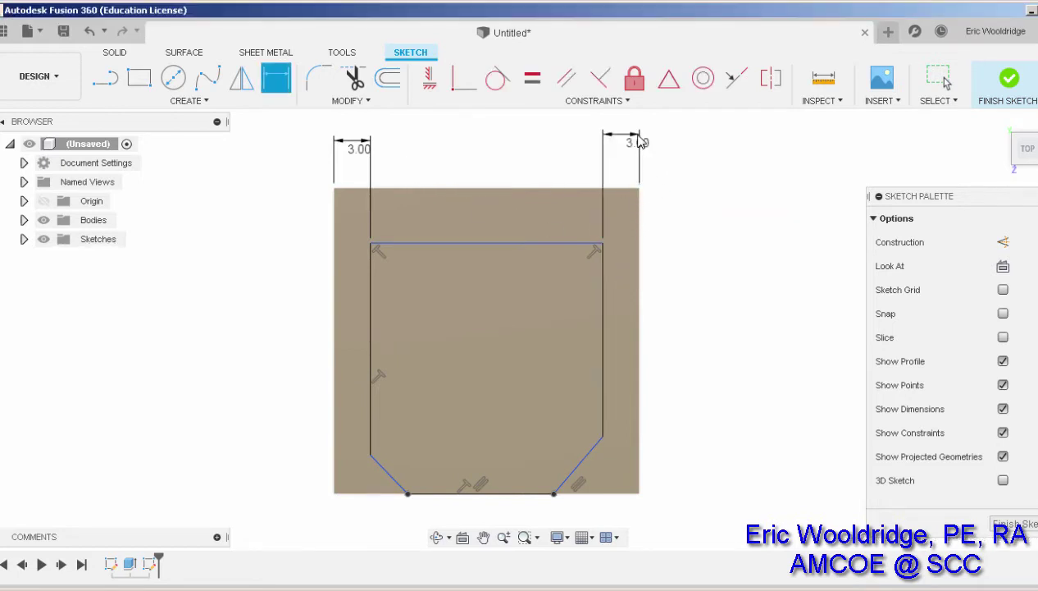
# Dimension the vertical offset between the profile's upper-right corner and the block's upper-right corner as 3 mm.
pyautogui.click(603, 244)
pyautogui.click(639, 190)
pyautogui.click(730, 216)
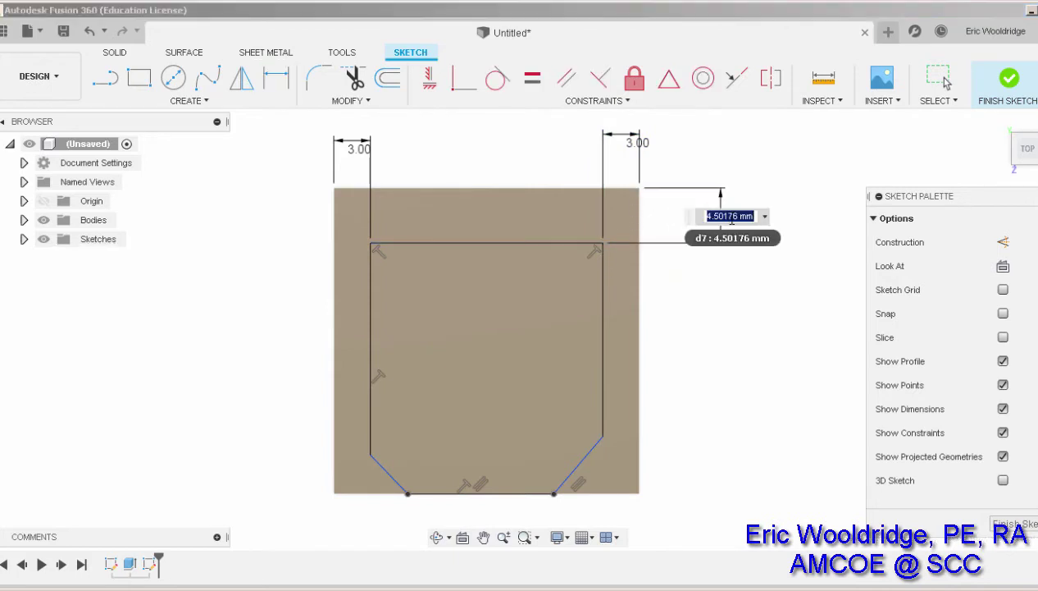
pyautogui.write('3')
pyautogui.press('Return')
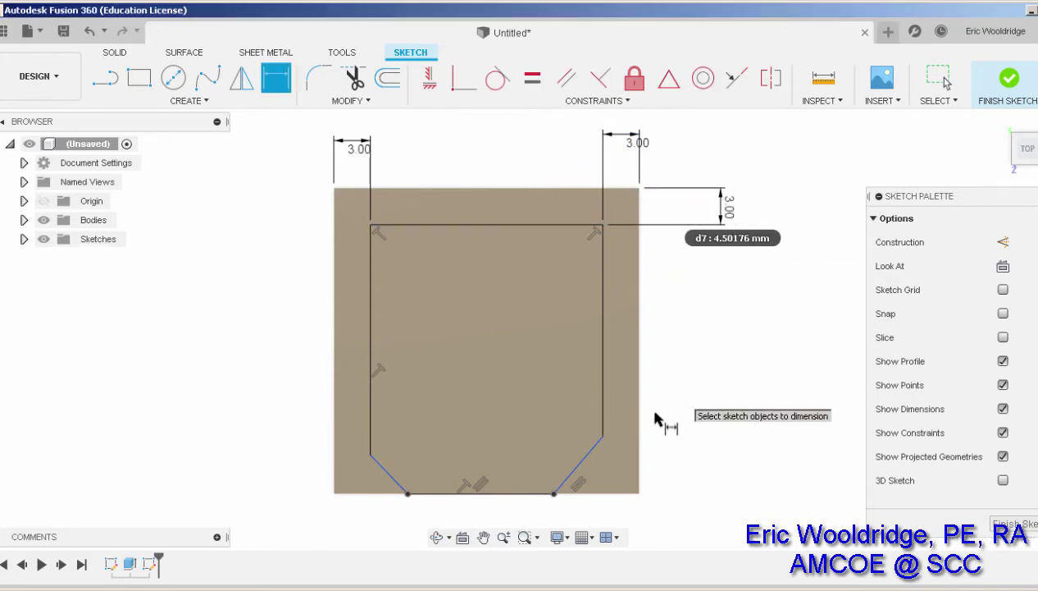
# Dimension the distance from the base line's right end to the block's lower-right corner as 7 mm.
pyautogui.click(555, 493)
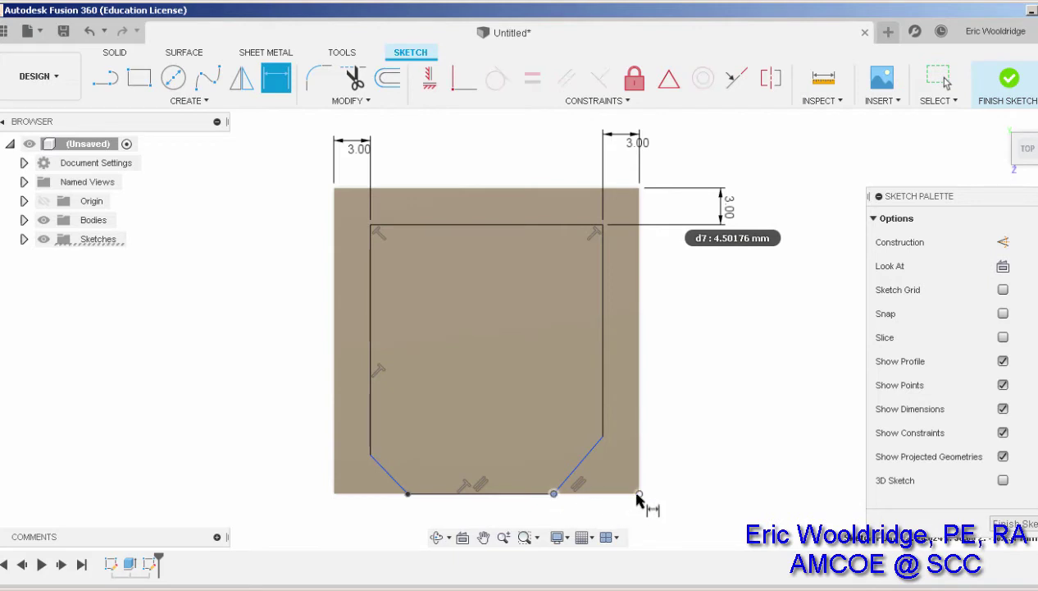
pyautogui.click(639, 494)
pyautogui.click(638, 518)
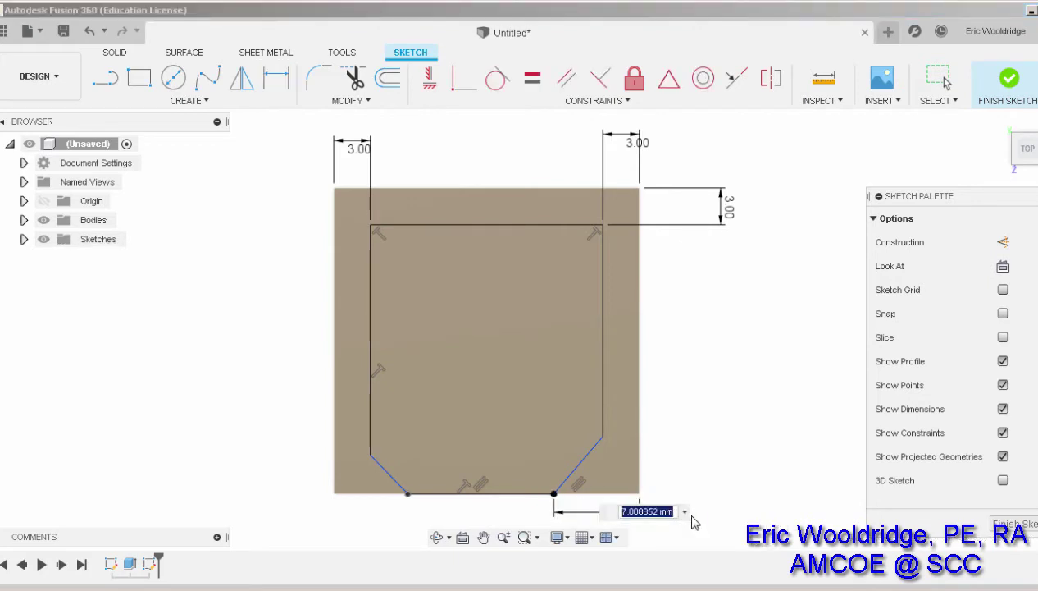
pyautogui.write('7')
pyautogui.press('Return')
# Dimension the distance from the base line's left end to the block's lower-left corner as 7 mm.
pyautogui.moveTo(500, 497); pyautogui.dragTo(511, 428, button='middle')
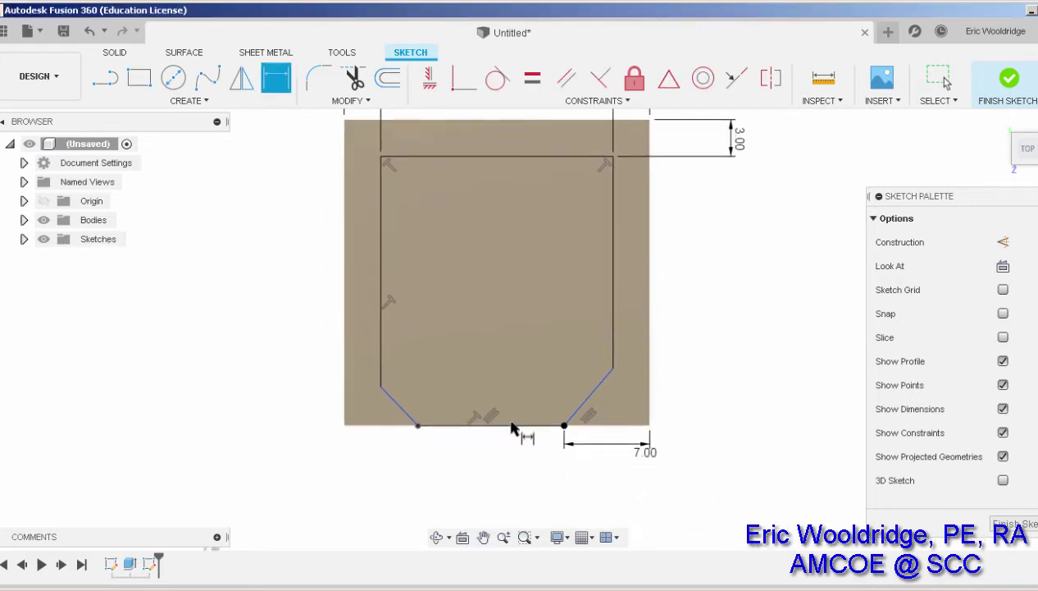
pyautogui.click(417, 425)
pyautogui.click(344, 425)
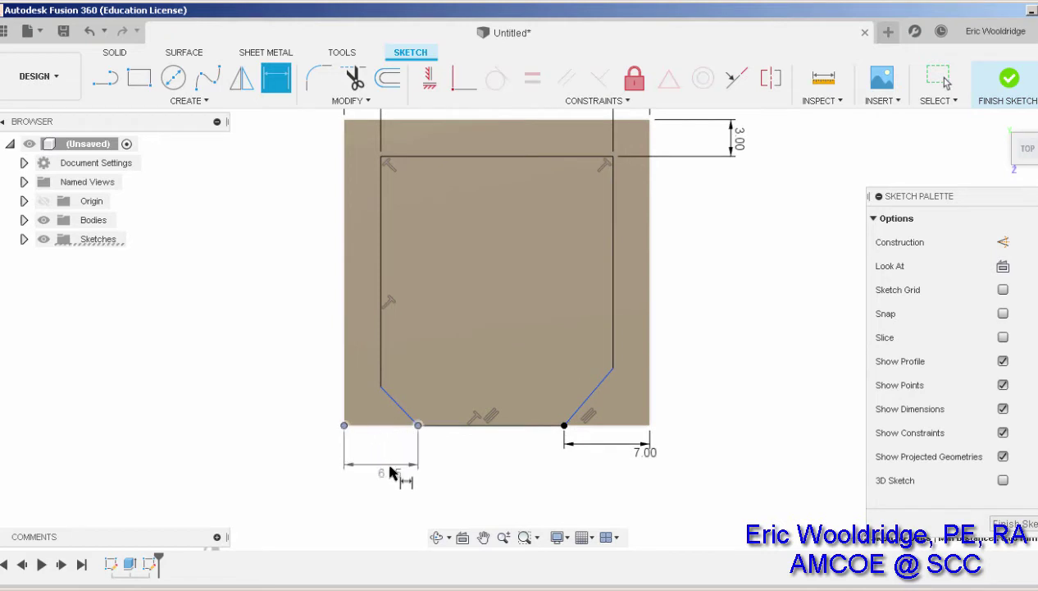
pyautogui.click(391, 475)
pyautogui.write('7')
pyautogui.press('Return')
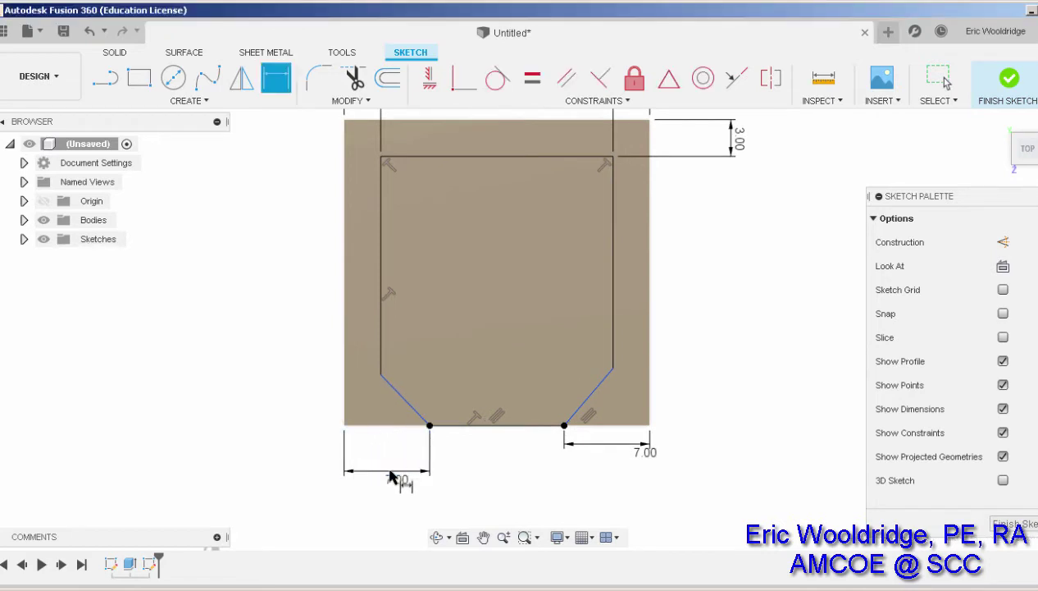
# Dimension the height of the left slanted line's upper end above the block's lower-left corner as 5 mm.
pyautogui.click(345, 425)
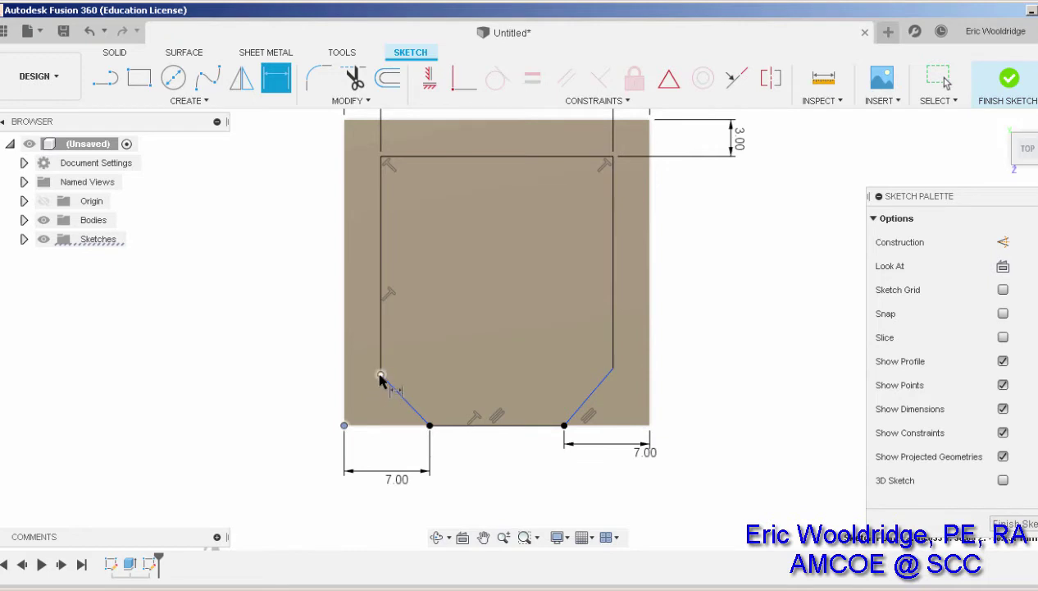
pyautogui.click(380, 375)
pyautogui.click(289, 396)
pyautogui.write('5')
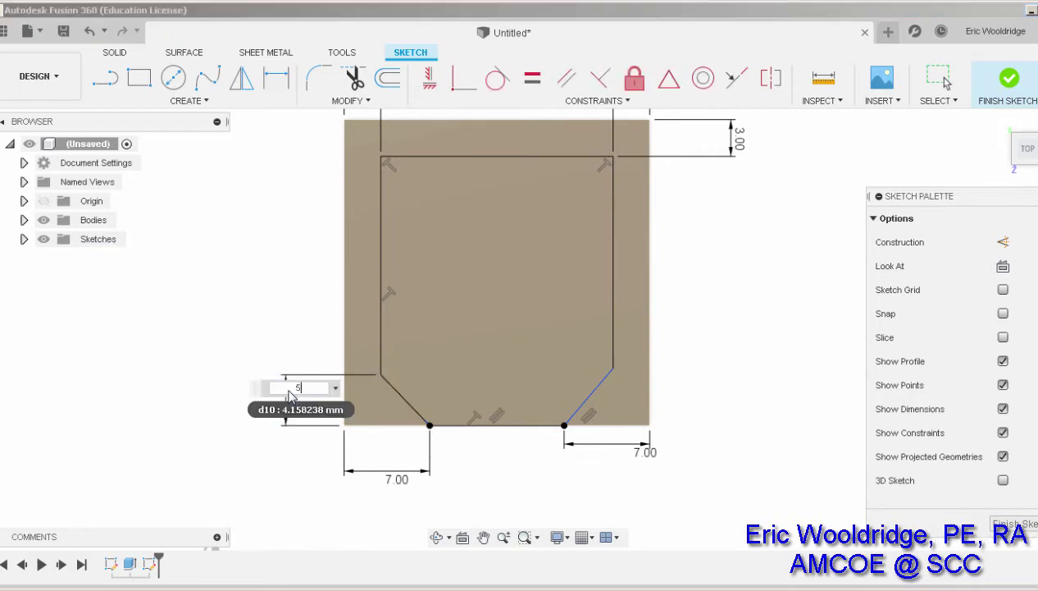
pyautogui.press('Return')
# Dimension the height of the right slanted line's upper end above the block's lower-right corner as 5 mm and end dimensioning.
pyautogui.click(649, 422)
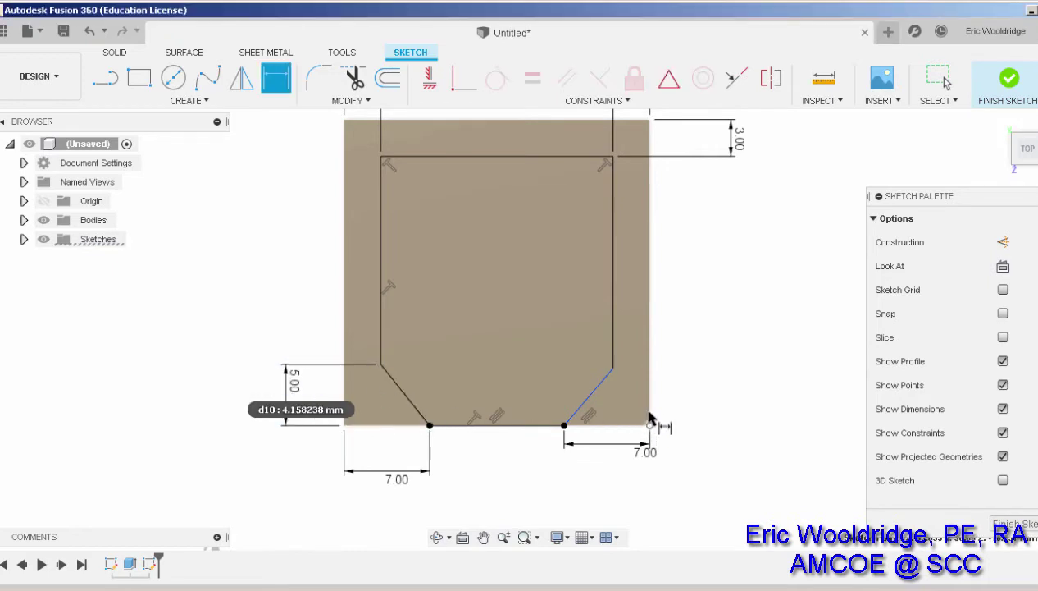
pyautogui.click(614, 370)
pyautogui.click(714, 399)
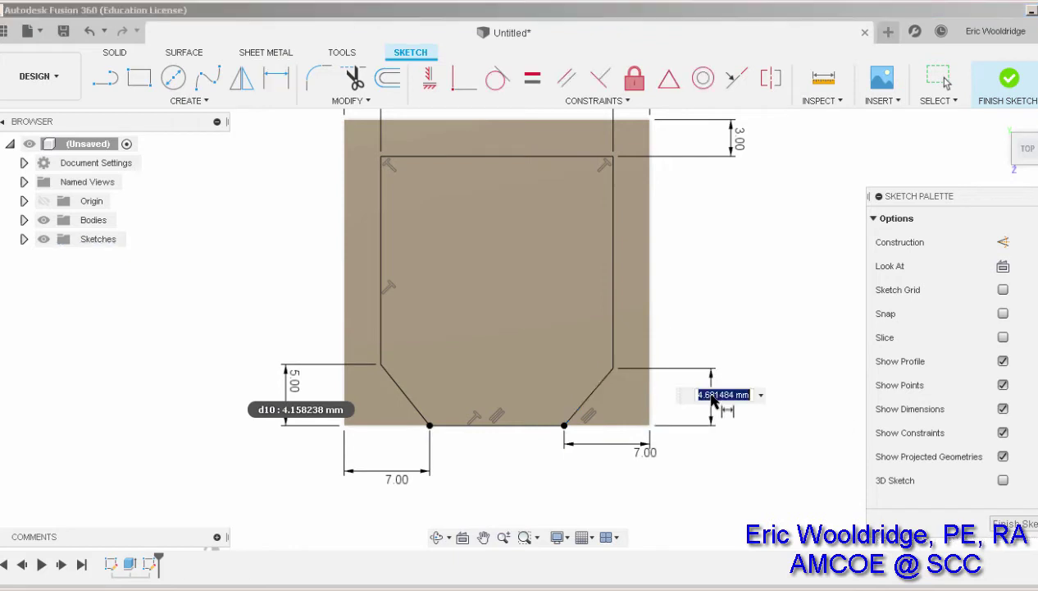
pyautogui.write('5')
pyautogui.press('Return')
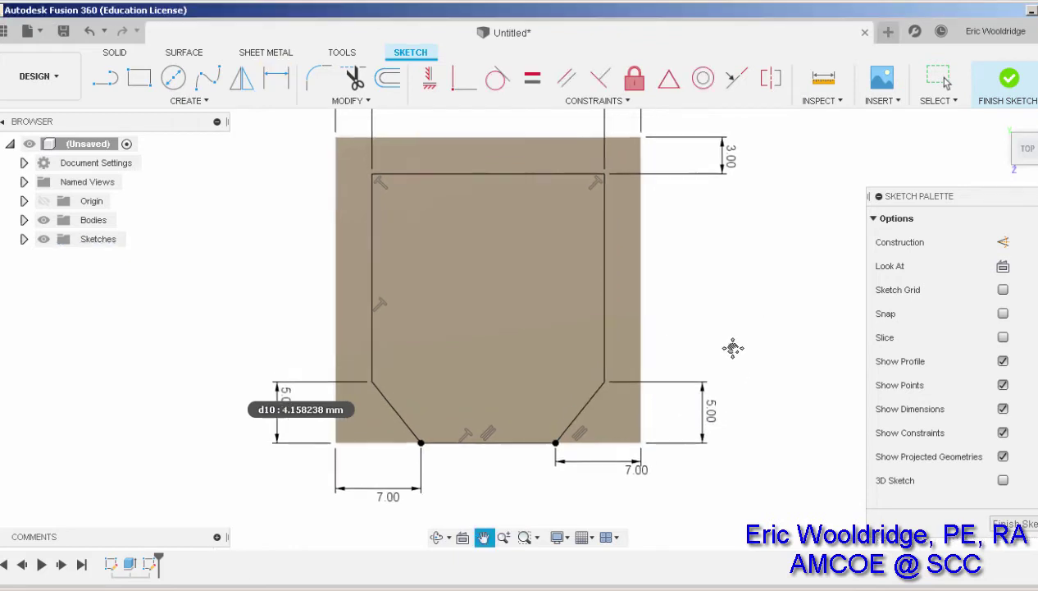
pyautogui.moveTo(688, 427); pyautogui.dragTo(711, 386, button='middle')
pyautogui.moveTo(627, 269)
pyautogui.mouseDown(button='middle')
pyautogui.moveTo(624, 343)
pyautogui.moveTo(665, 308)
pyautogui.mouseUp(button='middle')
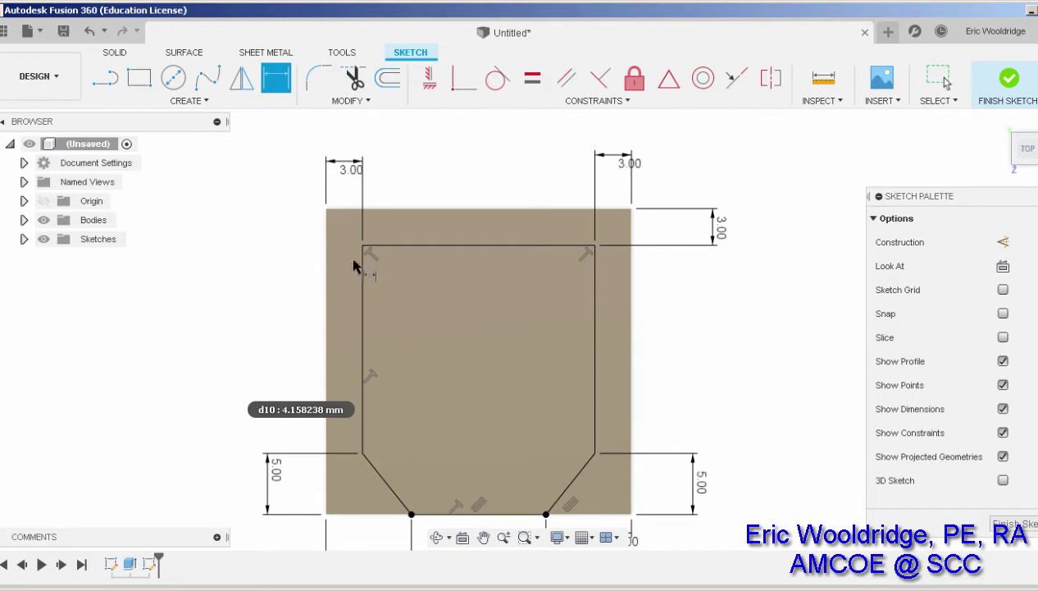
pyautogui.press('Escape')
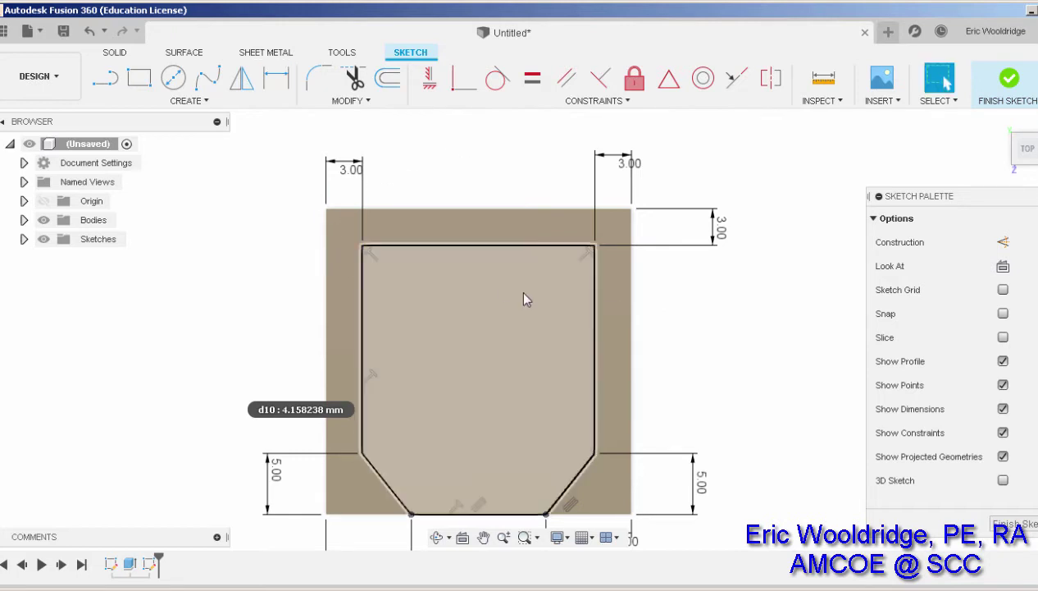
# Move the right wall's 3 mm dimension label outward and link the left wall's 3 mm dimension to it.
pyautogui.moveTo(726, 320); pyautogui.dragTo(730, 312, button='middle')
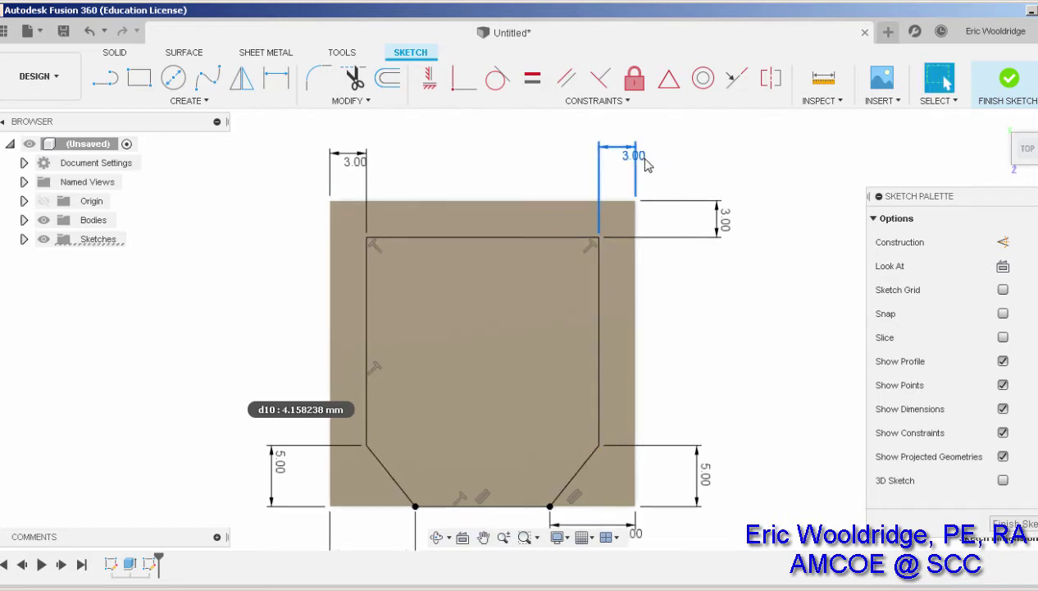
pyautogui.moveTo(645, 164); pyautogui.dragTo(709, 174)
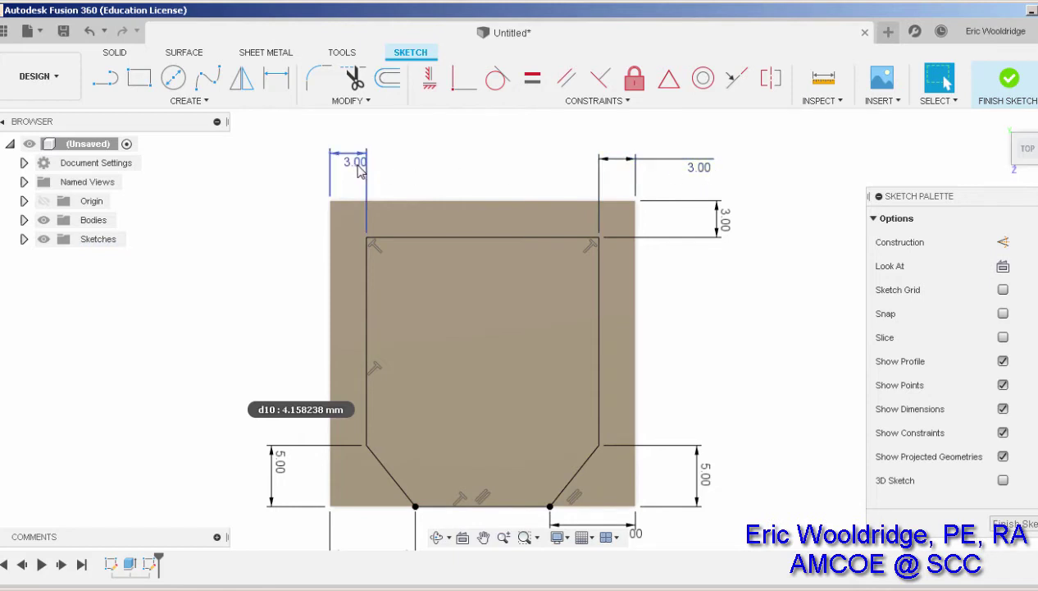
pyautogui.doubleClick(700, 167)
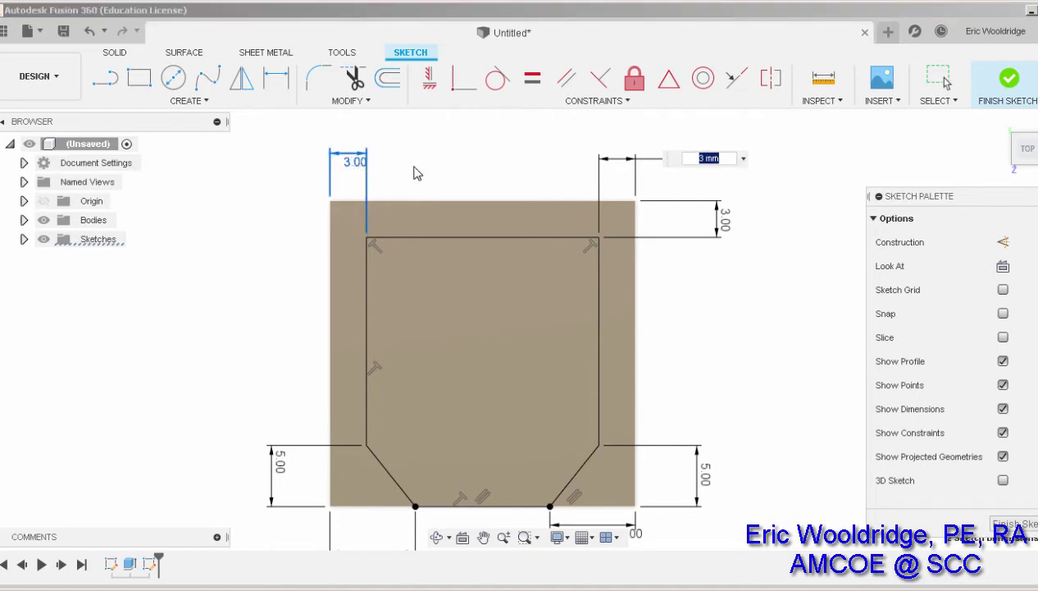
pyautogui.press('Return')
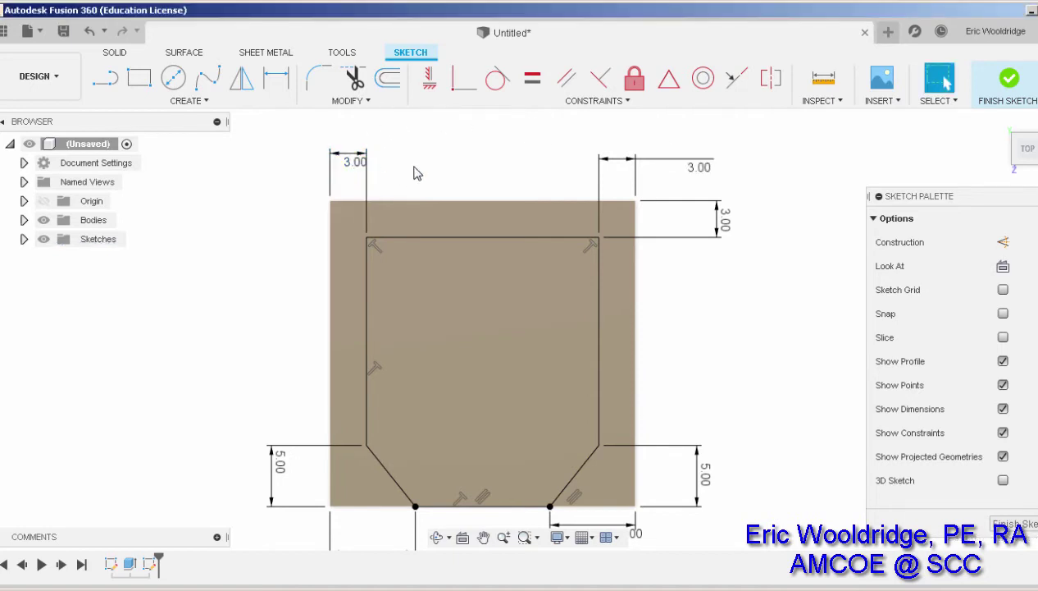
pyautogui.doubleClick(356, 164)
pyautogui.click(694, 170)
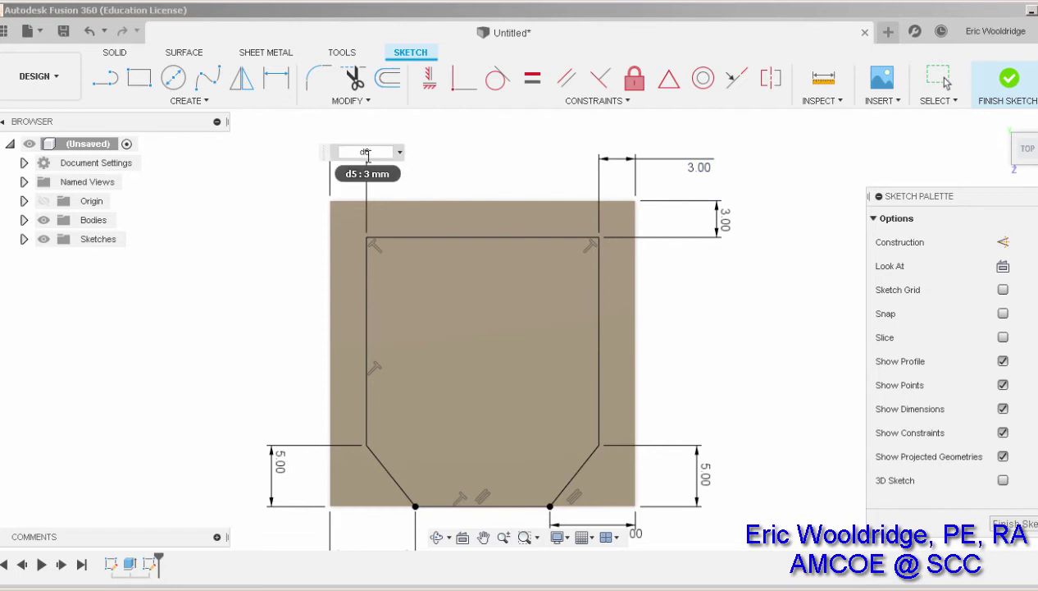
pyautogui.press('Return')
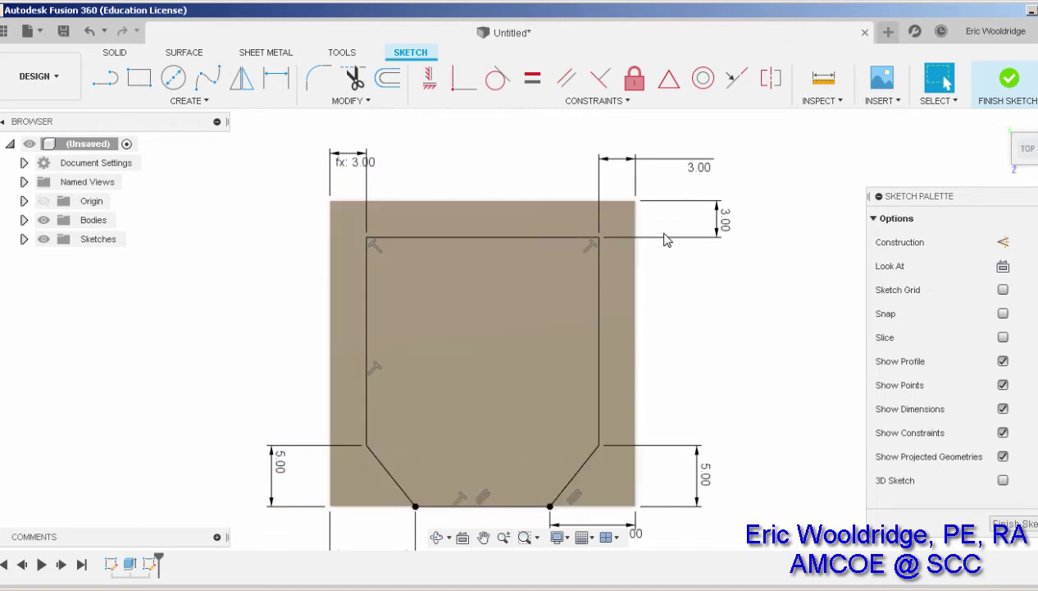
# Link the right slanted line's height dimension to the left one, and the left base-line offset to the right one.
pyautogui.doubleClick(709, 478)
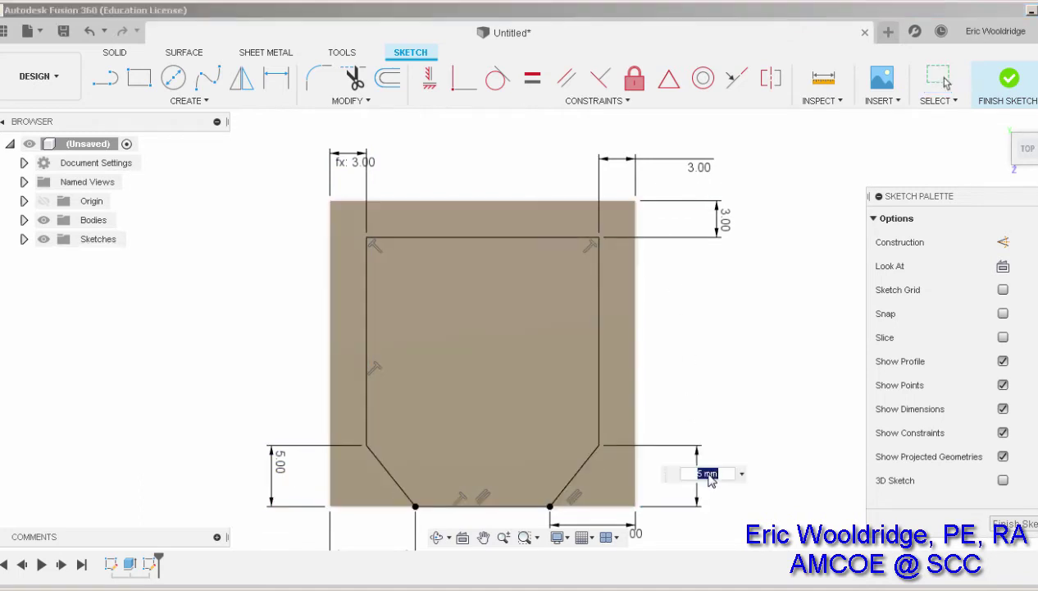
pyautogui.click(281, 478)
pyautogui.press('Return')
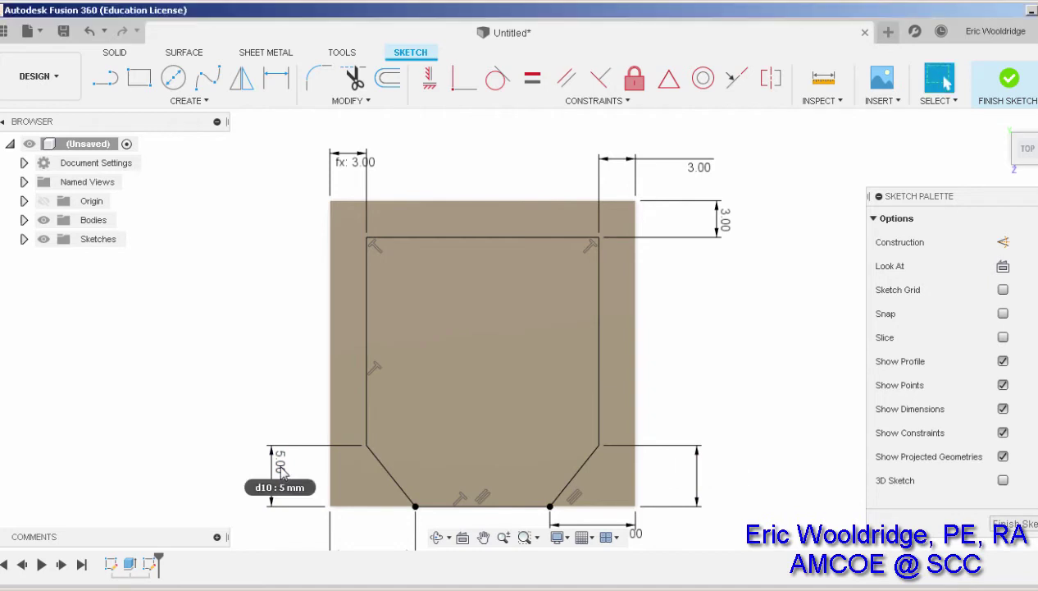
pyautogui.moveTo(714, 343); pyautogui.dragTo(698, 297, button='middle')
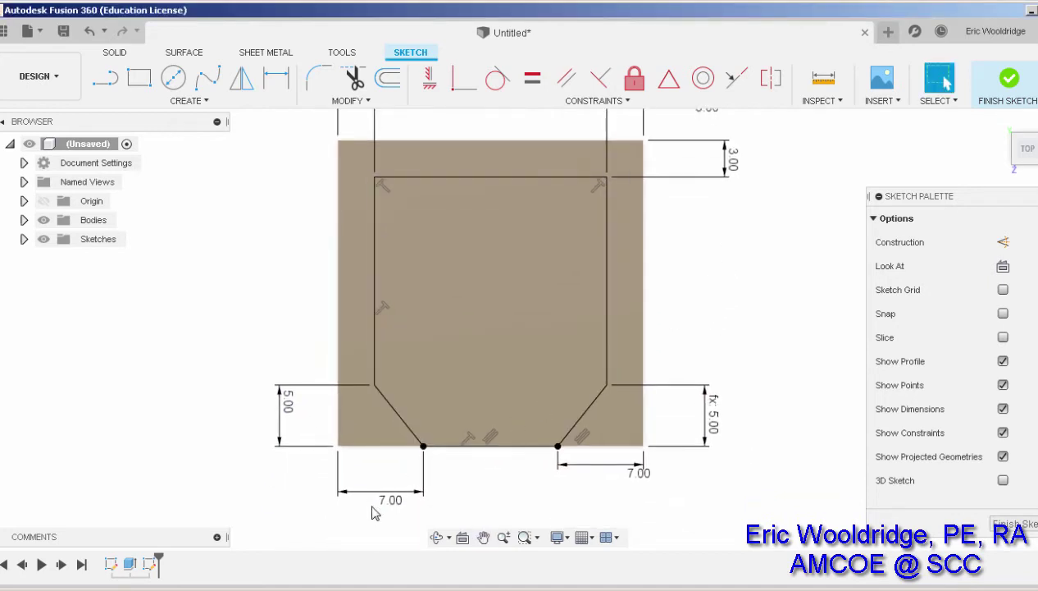
pyautogui.doubleClick(390, 507)
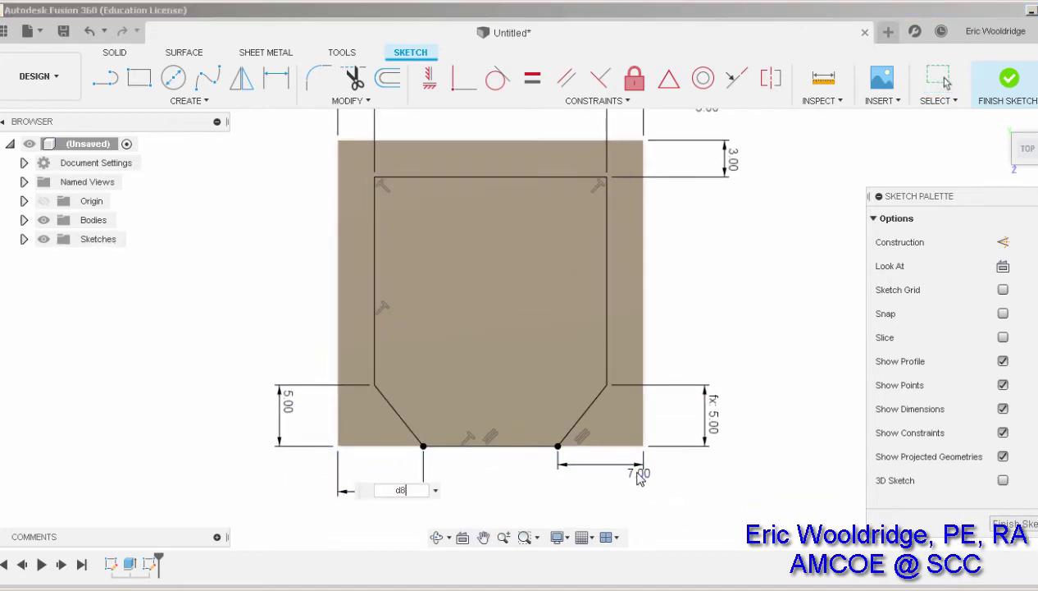
pyautogui.press('Return')
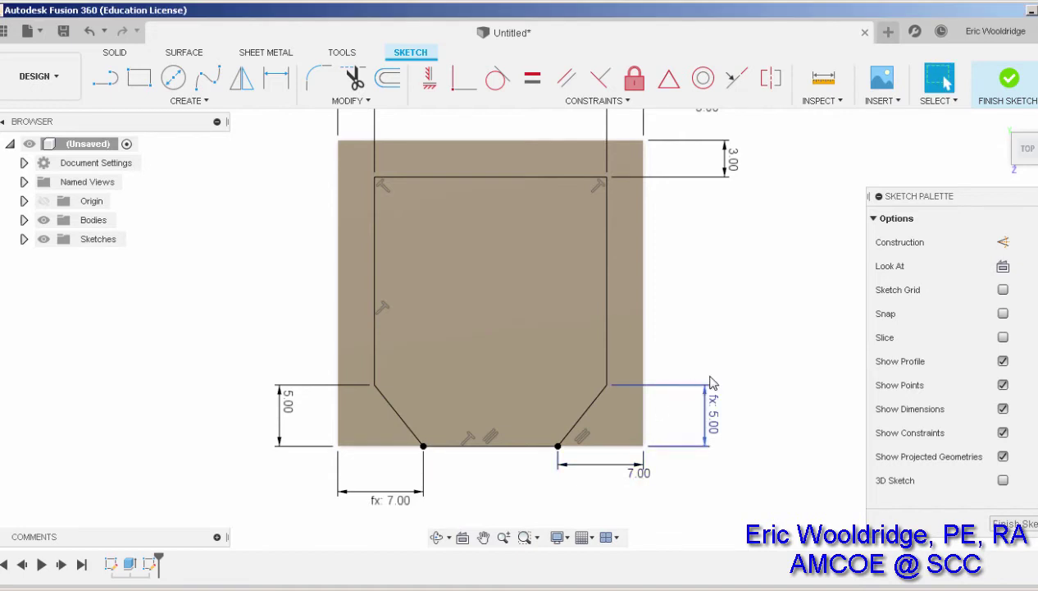
# Check the top view in the bracket drawing and set the base line's right corner offset to 5 mm.
pyautogui.moveTo(722, 362); pyautogui.dragTo(706, 366, button='middle')
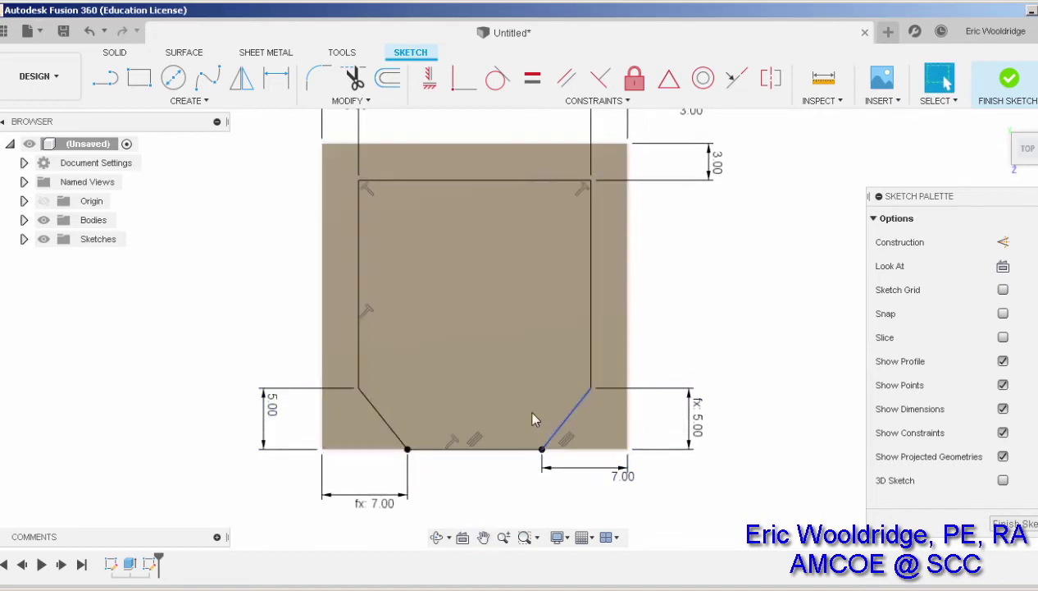
pyautogui.moveTo(690, 286)
pyautogui.mouseDown(button='middle')
pyautogui.moveTo(673, 306)
pyautogui.moveTo(673, 271)
pyautogui.mouseUp(button='middle')
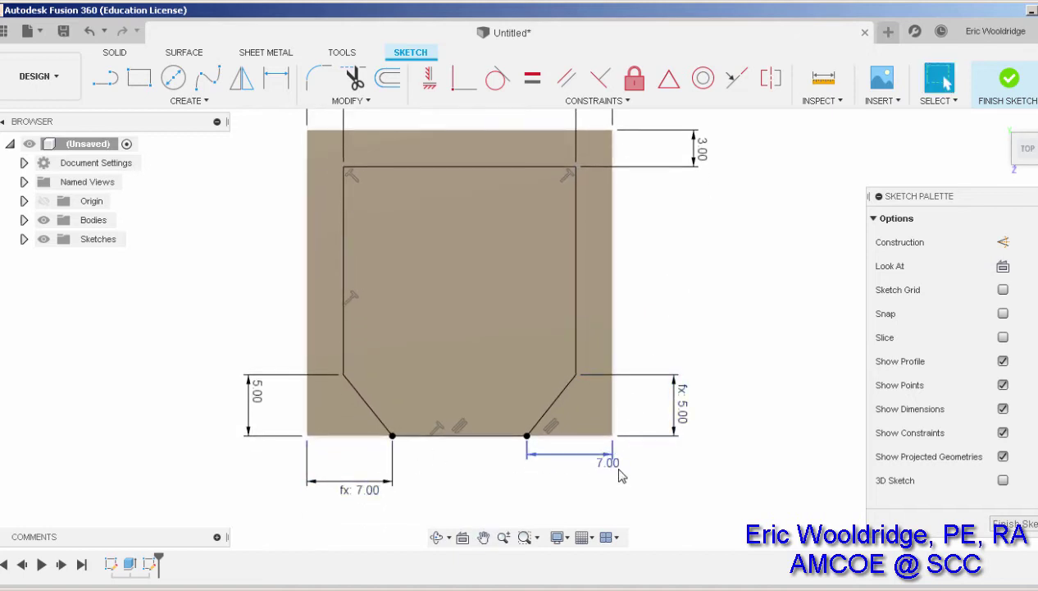
pyautogui.moveTo(720, 302)
pyautogui.mouseDown(button='middle')
pyautogui.moveTo(710, 345)
pyautogui.moveTo(703, 337)
pyautogui.mouseUp(button='middle')
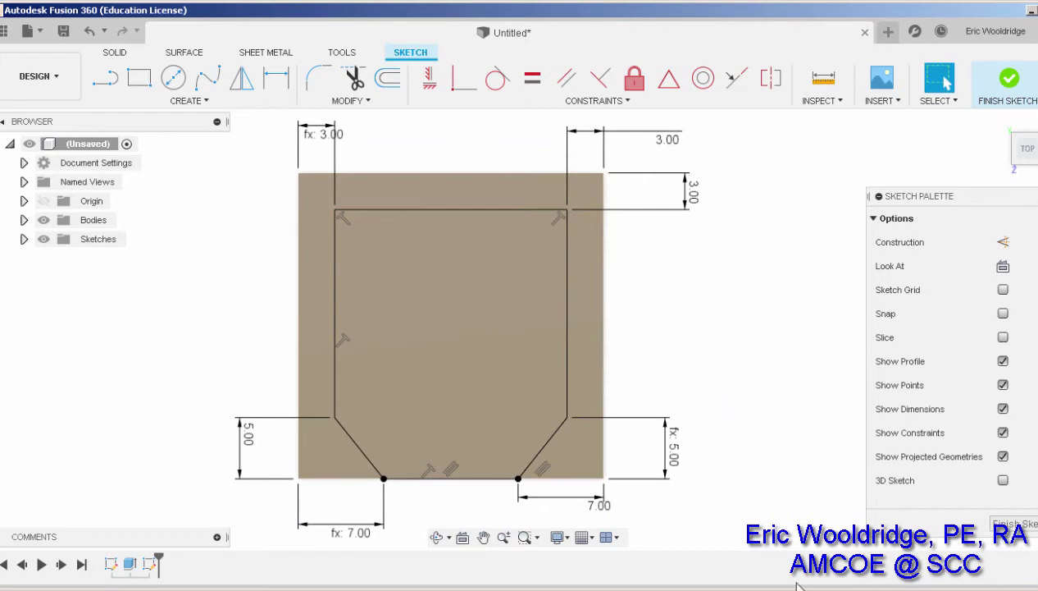
pyautogui.click(797, 584)
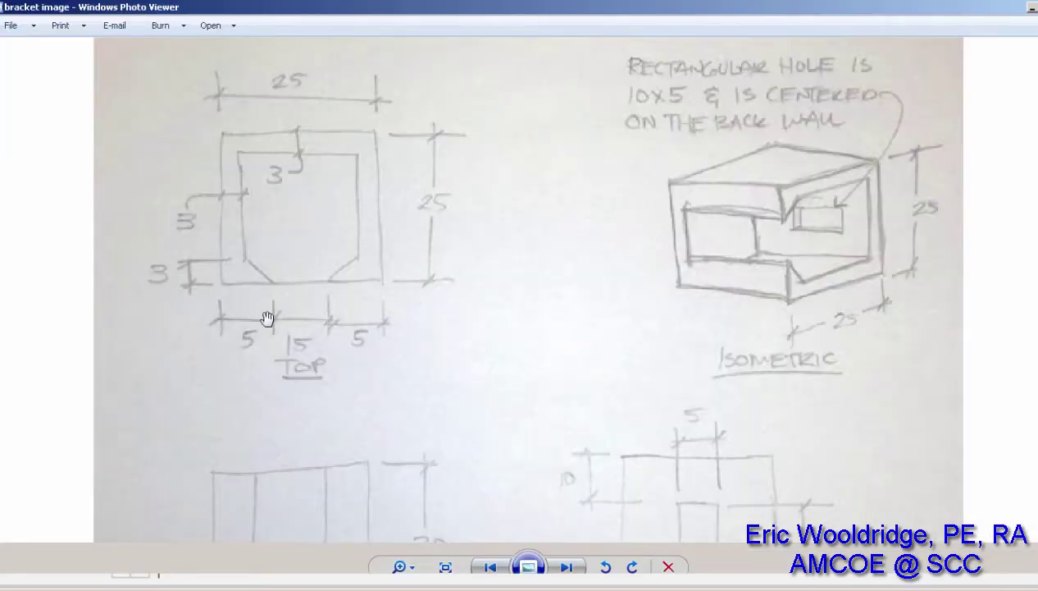
pyautogui.scroll(1, 242, 213)
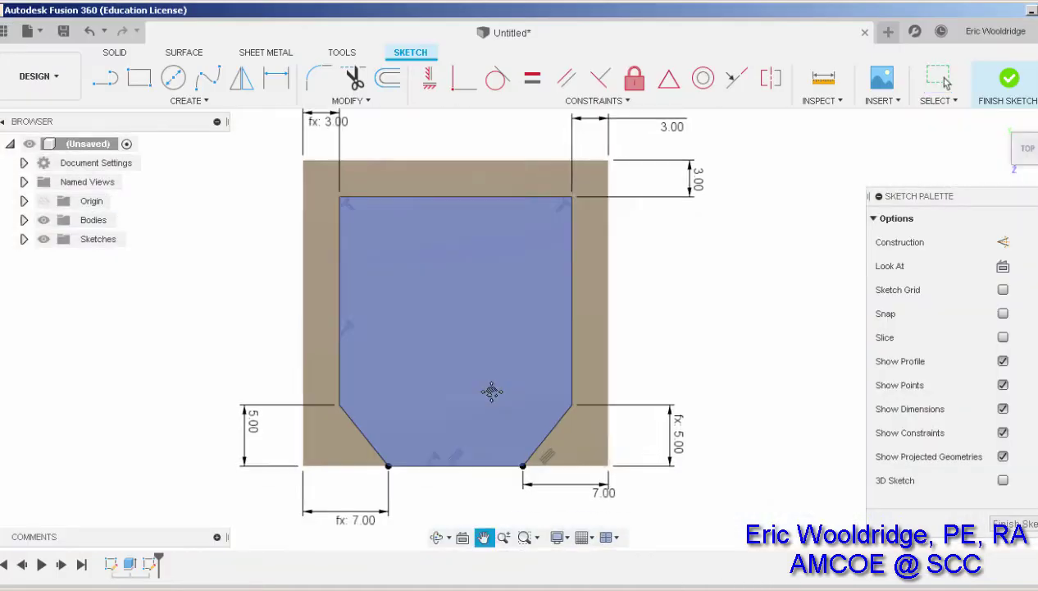
pyautogui.scroll(1, 457, 447)
pyautogui.moveTo(557, 423); pyautogui.dragTo(632, 432)
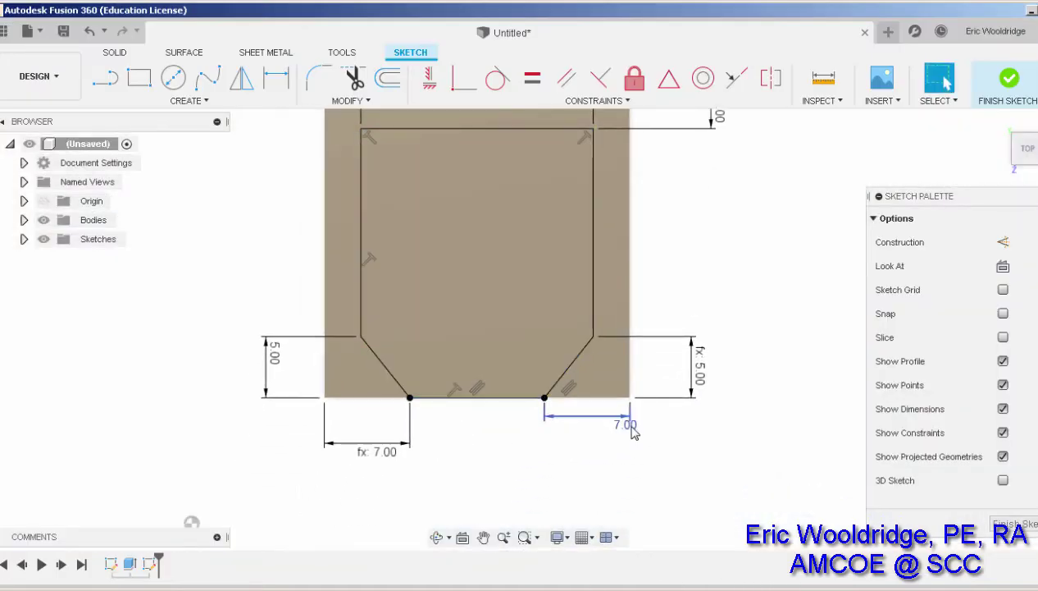
pyautogui.doubleClick(632, 426)
pyautogui.press('Return')
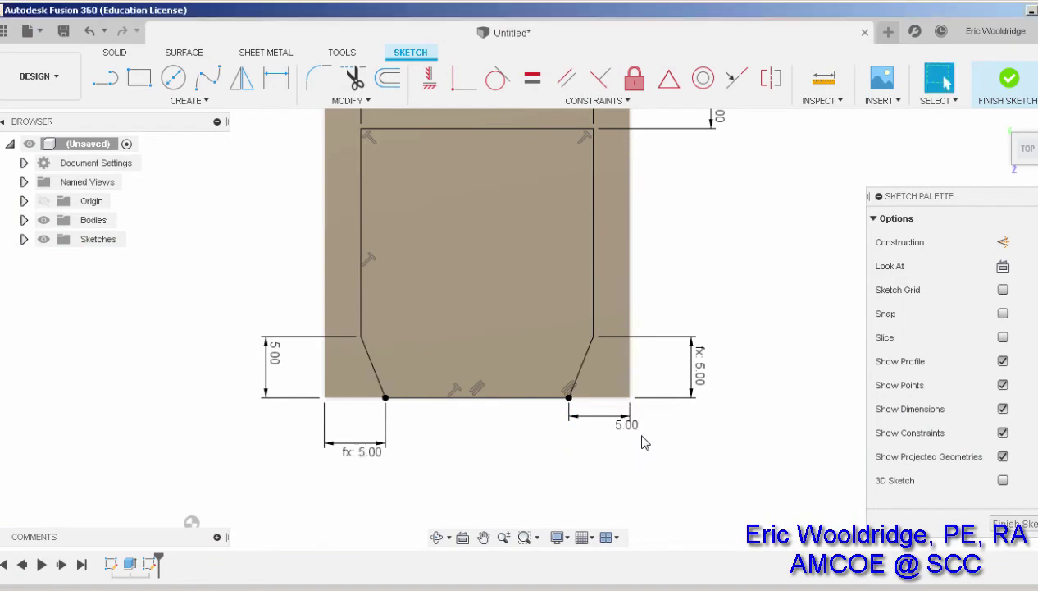
# Set the height of the left slanted line's upper end to 3 mm.
pyautogui.doubleClick(277, 359)
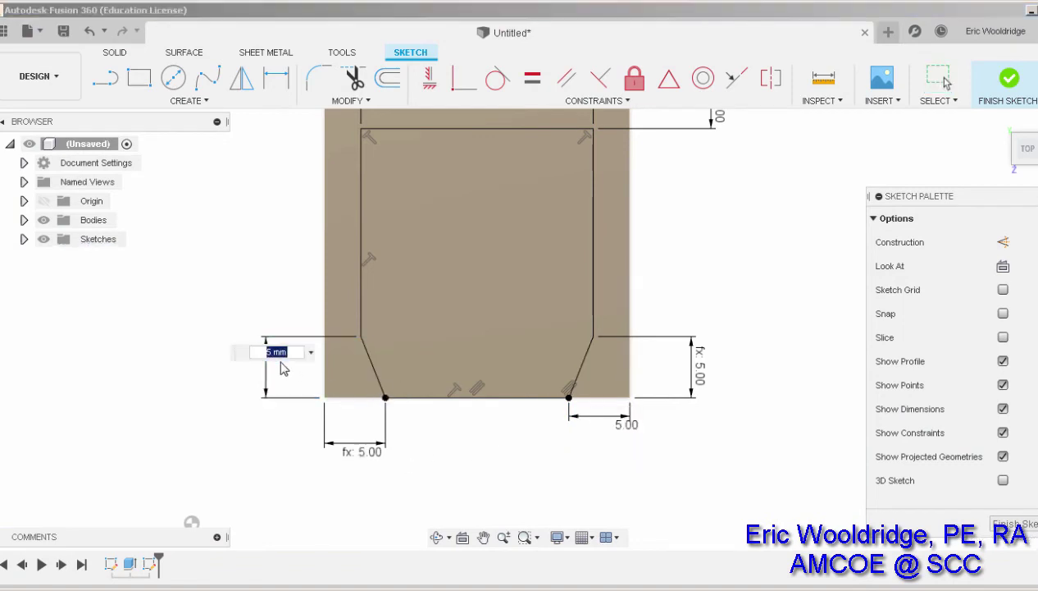
pyautogui.write('3')
pyautogui.press('Return')
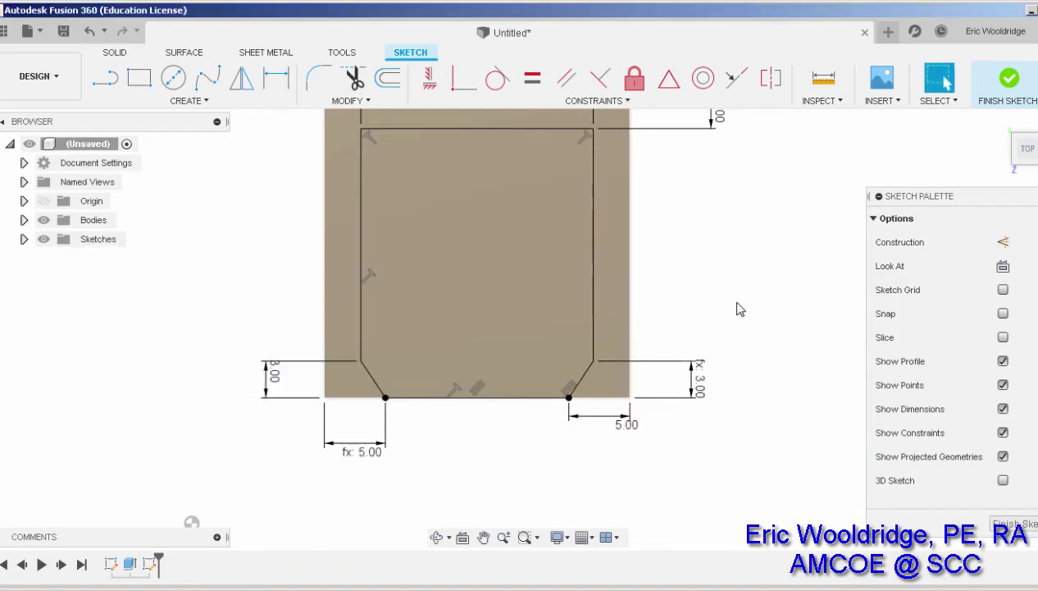
# Compare the profile with the top view in the bracket image and examine the front view for the floor thickness.
pyautogui.moveTo(736, 313); pyautogui.dragTo(702, 340, button='middle')
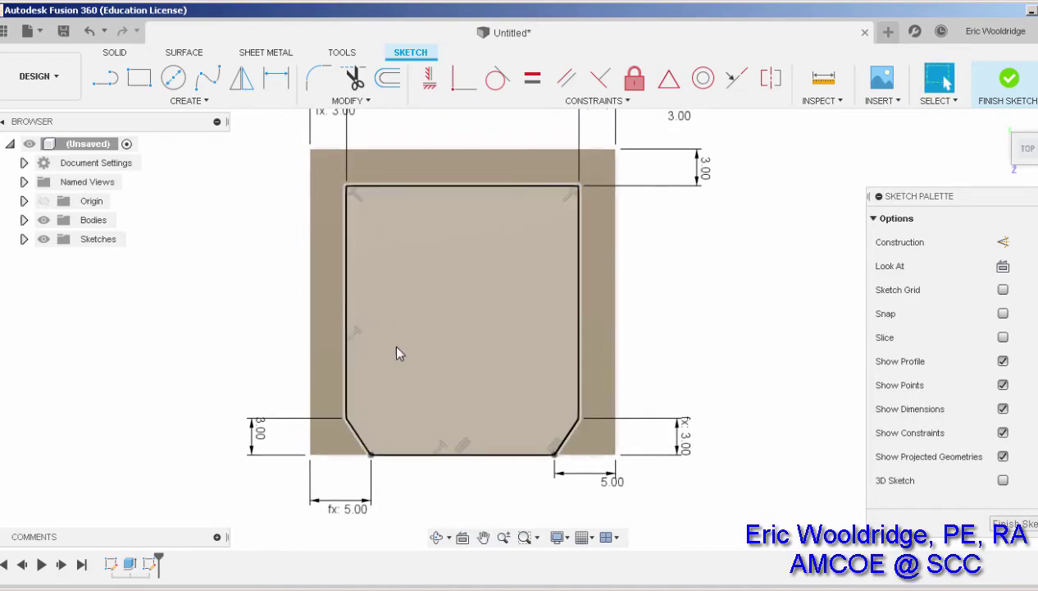
pyautogui.click(826, 588)
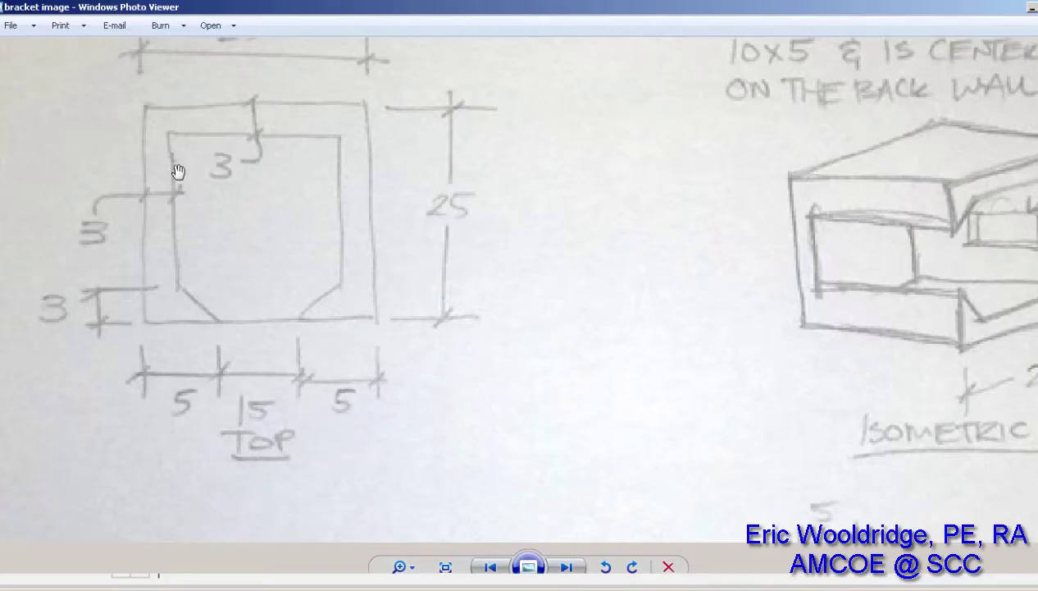
pyautogui.scroll(-3, 551, 364)
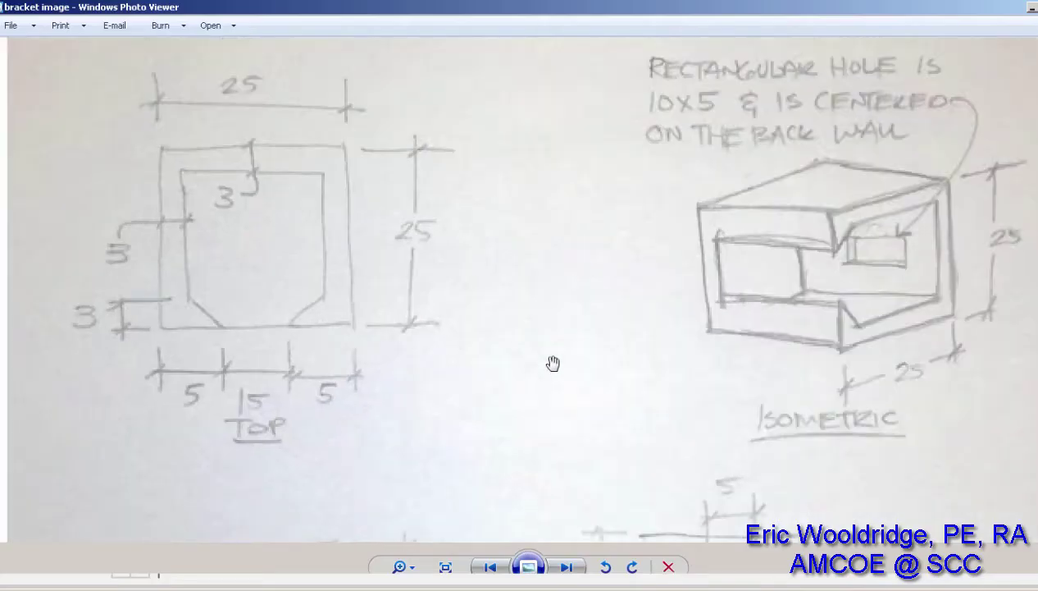
pyautogui.moveTo(557, 397); pyautogui.dragTo(579, 201)
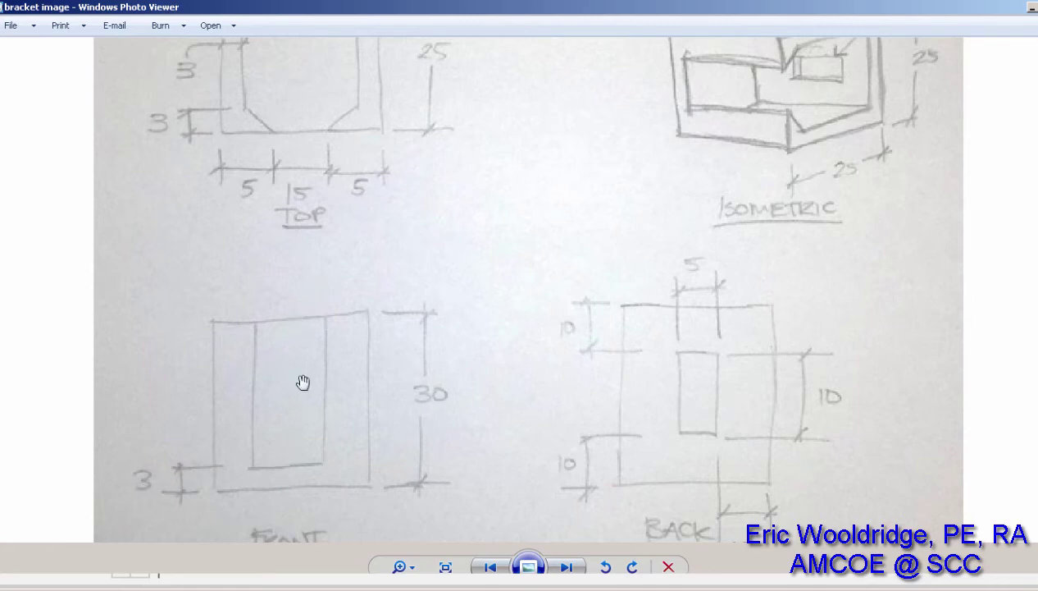
pyautogui.hotkey('alt', 'Tab')
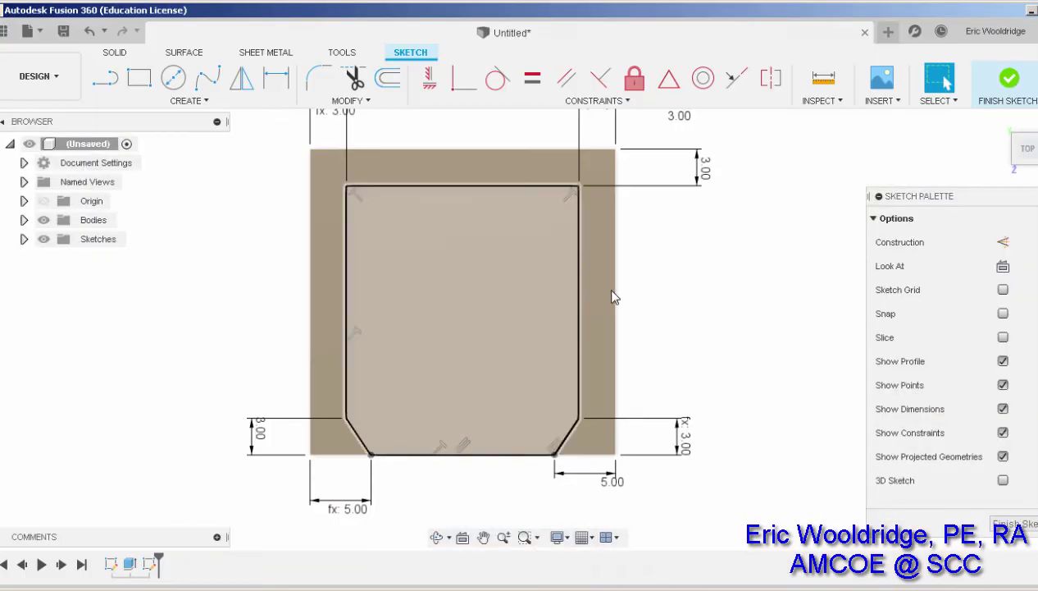
# Finish the sketch and extrude the inner profile by -27 mm as a cut into the block.
pyautogui.click(1007, 82)
pyautogui.keyDown('shift'); pyautogui.moveTo(668, 384); pyautogui.dragTo(673, 326, button='middle'); pyautogui.keyUp('shift')
pyautogui.scroll(-2, 695, 321)
pyautogui.click(140, 79)
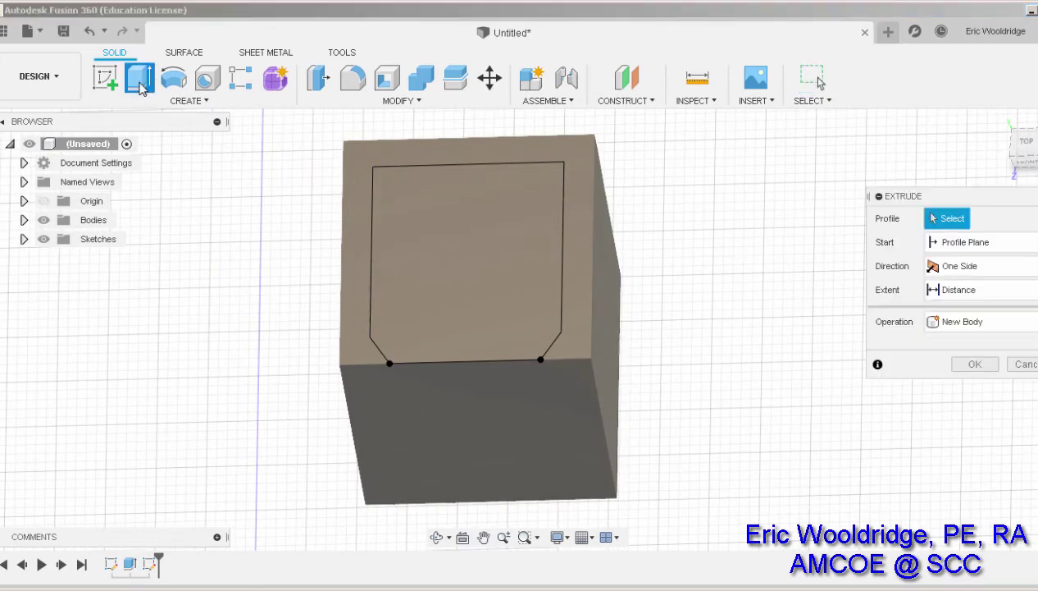
pyautogui.click(428, 233)
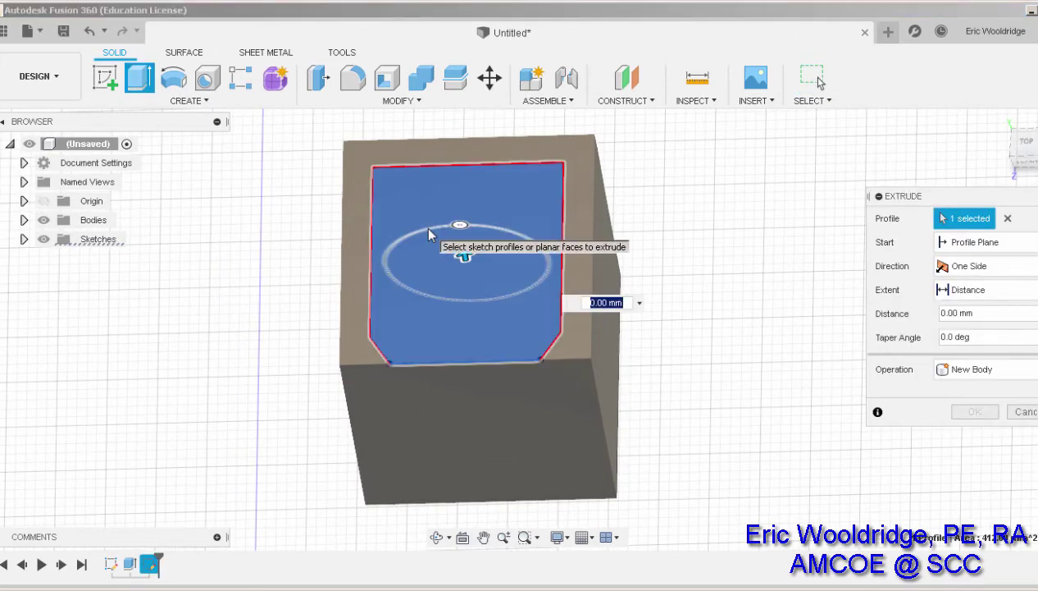
pyautogui.write('-27')
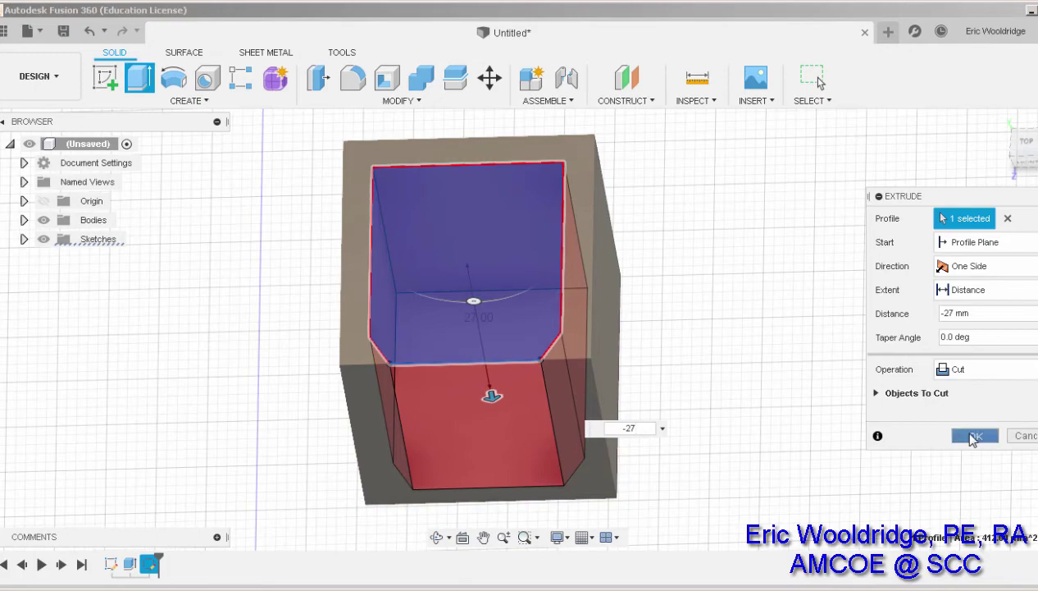
pyautogui.click(973, 437)
pyautogui.keyDown('shift'); pyautogui.moveTo(656, 323); pyautogui.dragTo(637, 367, button='middle'); pyautogui.keyUp('shift')
# Examine the back view in the bracket image for the rectangular hole's size and position.
pyautogui.click(796, 582)
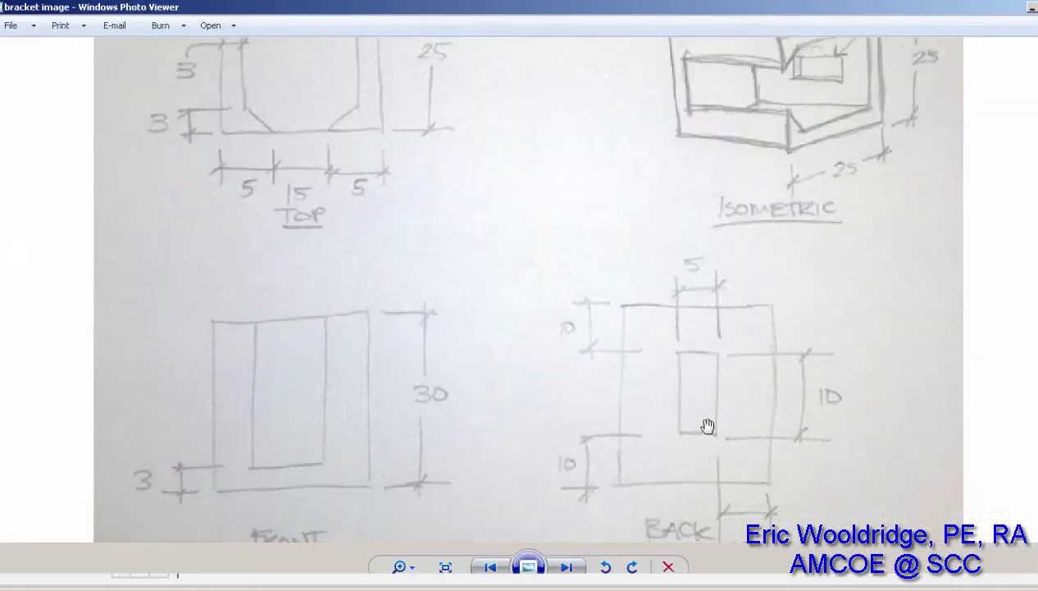
pyautogui.scroll(1, 708, 426)
pyautogui.scroll(-1, 708, 426)
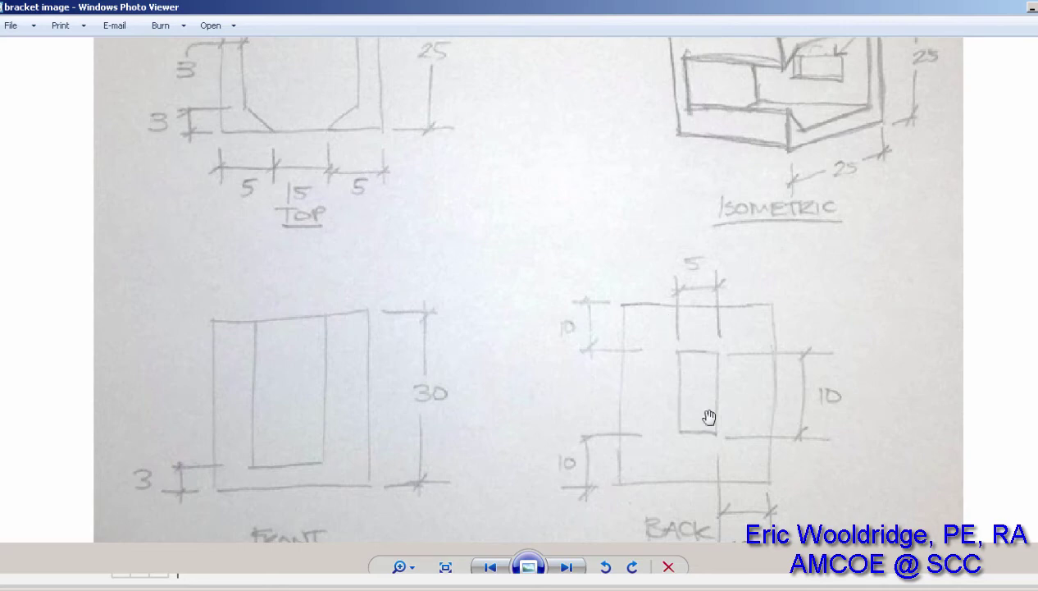
pyautogui.scroll(-1, 709, 417)
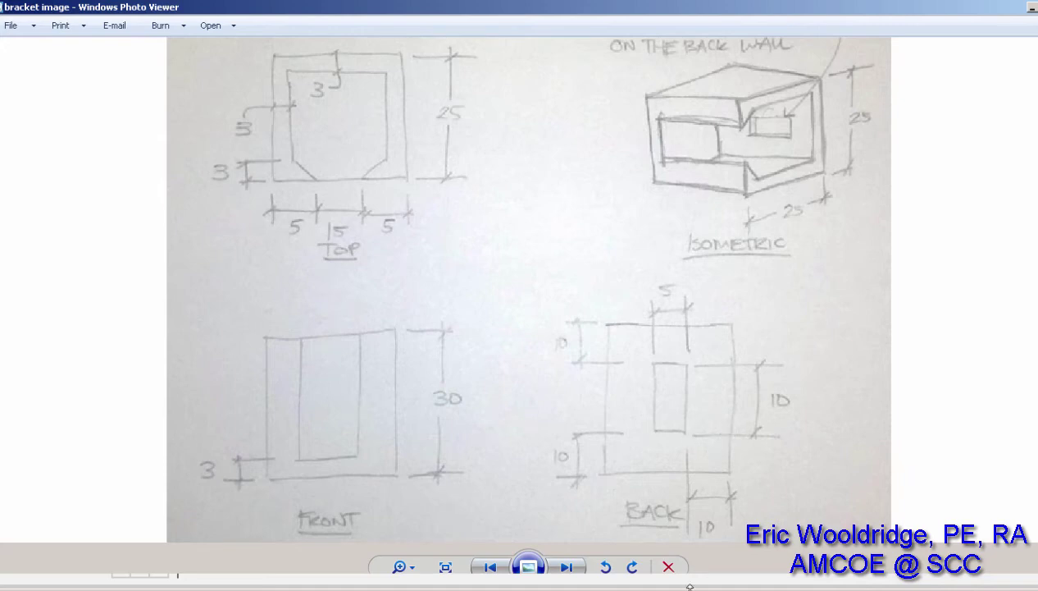
pyautogui.click(623, 570)
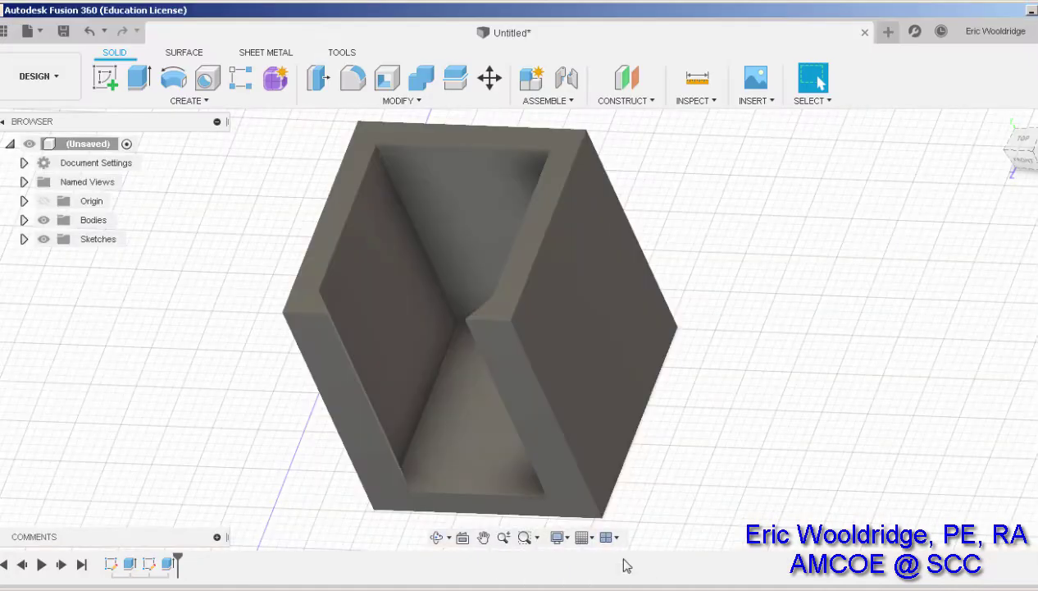
# Start a sketch on the block's back face and draw a vertical rectangle near its middle.
pyautogui.keyDown('shift'); pyautogui.moveTo(705, 193); pyautogui.dragTo(499, 258, button='middle'); pyautogui.keyUp('shift')
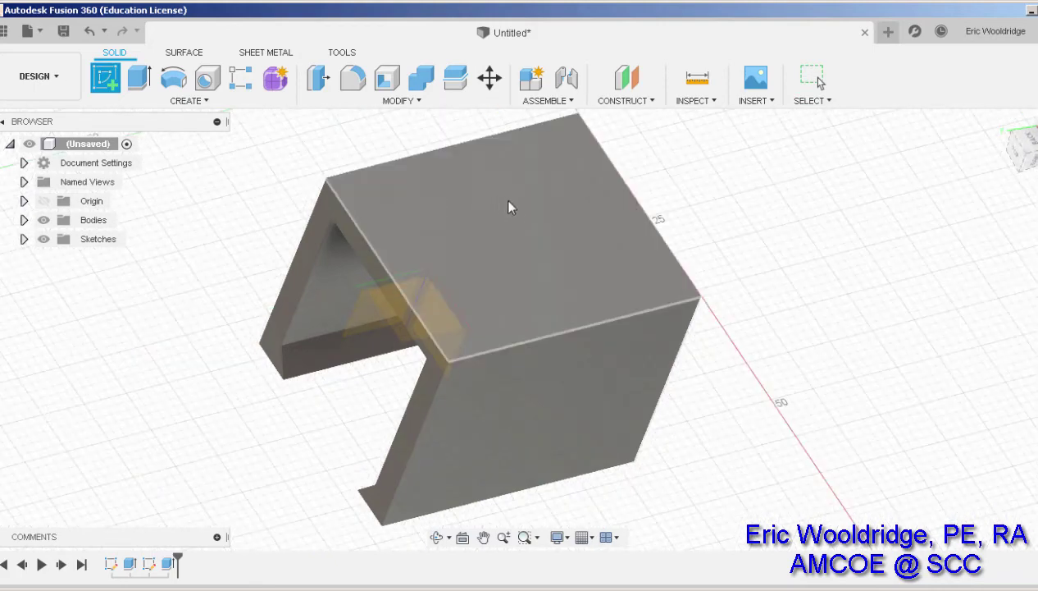
pyautogui.click(513, 206)
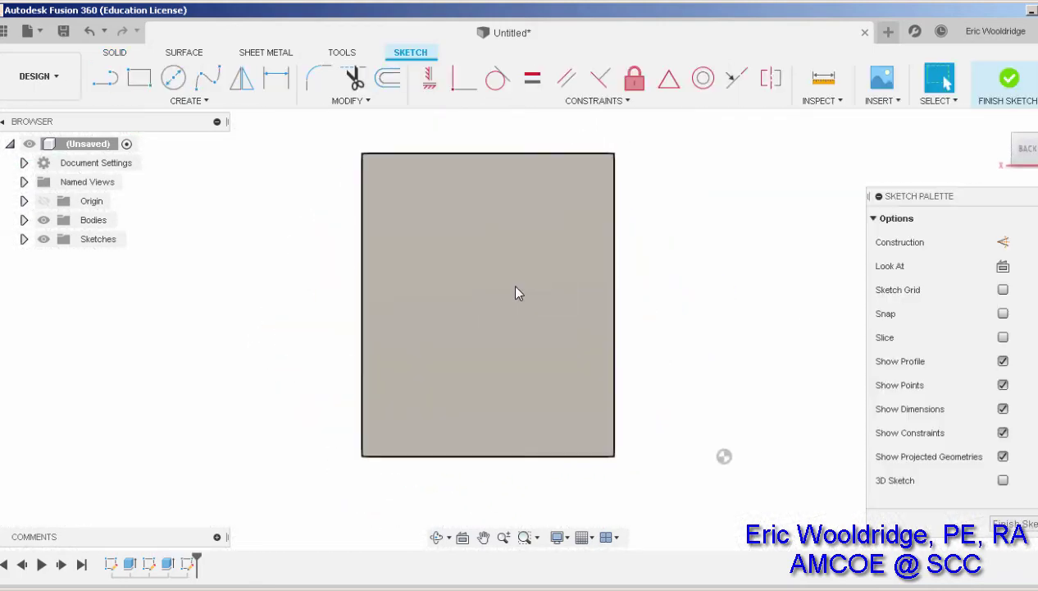
pyautogui.click(139, 77)
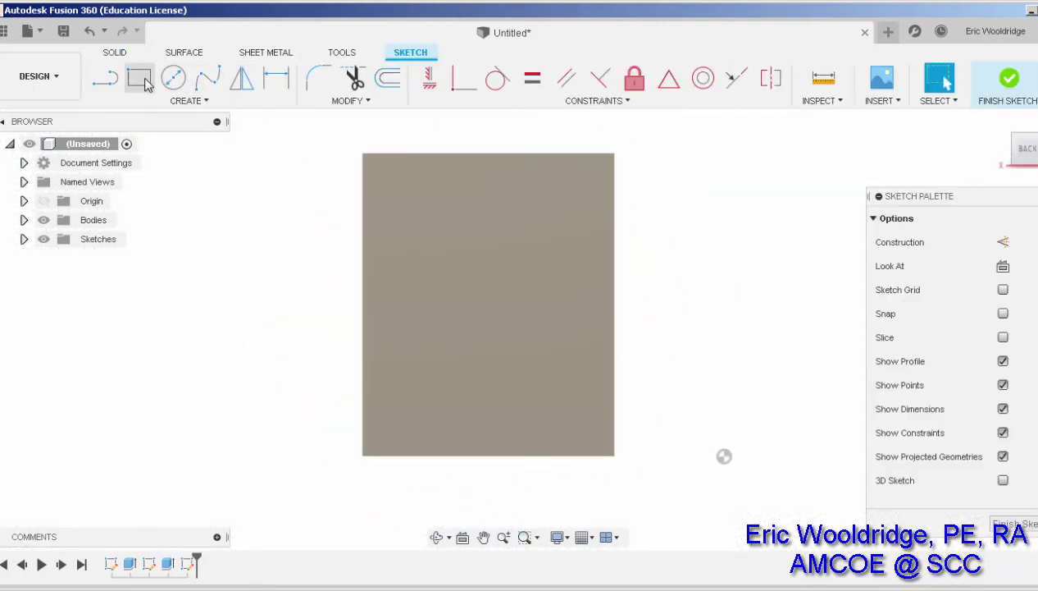
pyautogui.click(461, 235)
pyautogui.click(529, 370)
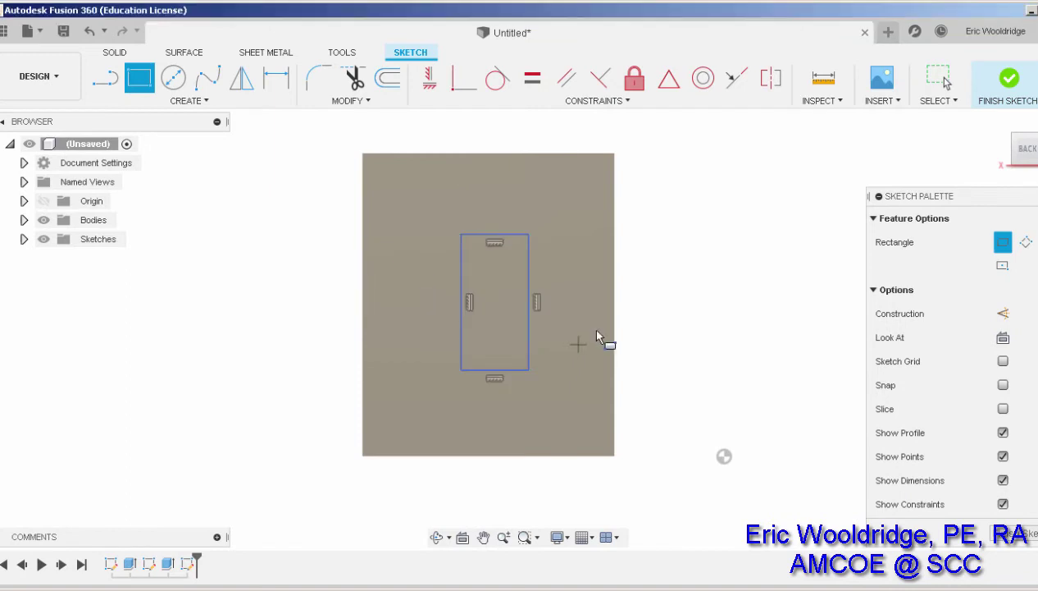
pyautogui.scroll(2, 492, 257)
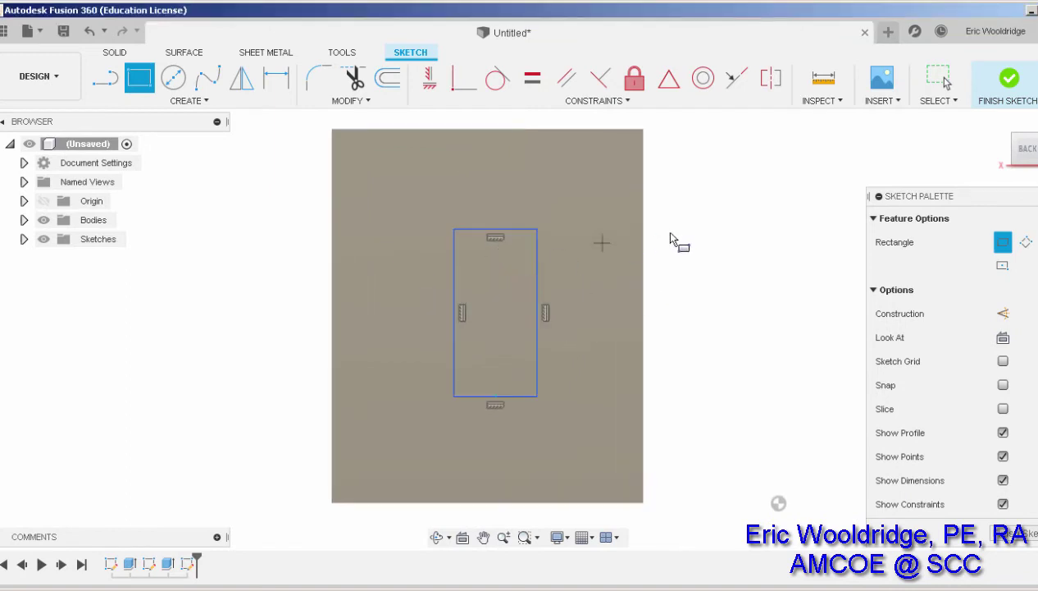
# Set the horizontal distance from the back face's left edge to the rectangle's left side to 10 mm.
pyautogui.click(276, 77)
pyautogui.click(331, 129)
pyautogui.click(455, 229)
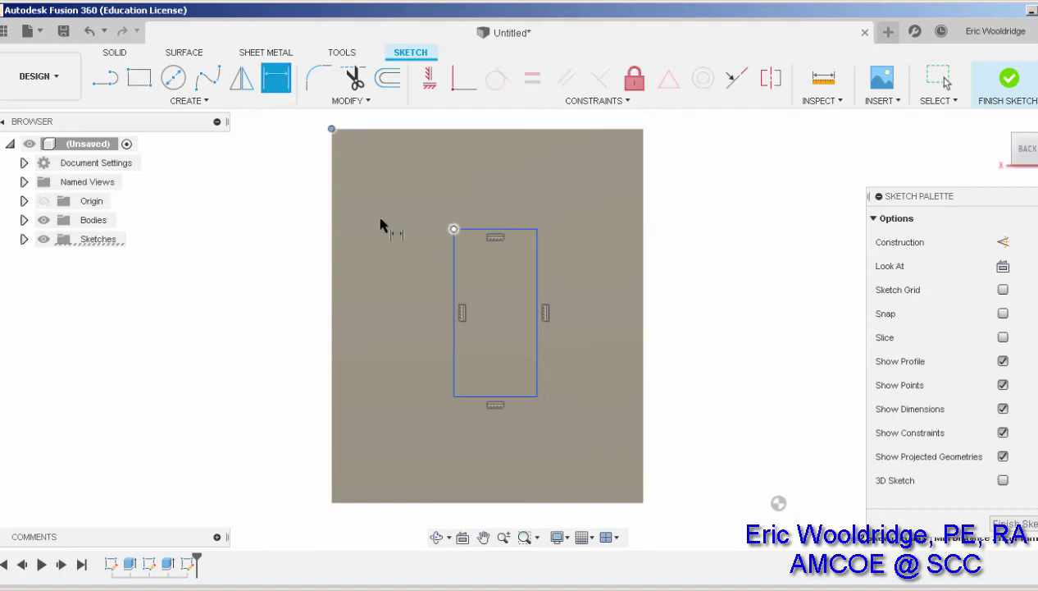
pyautogui.click(382, 536)
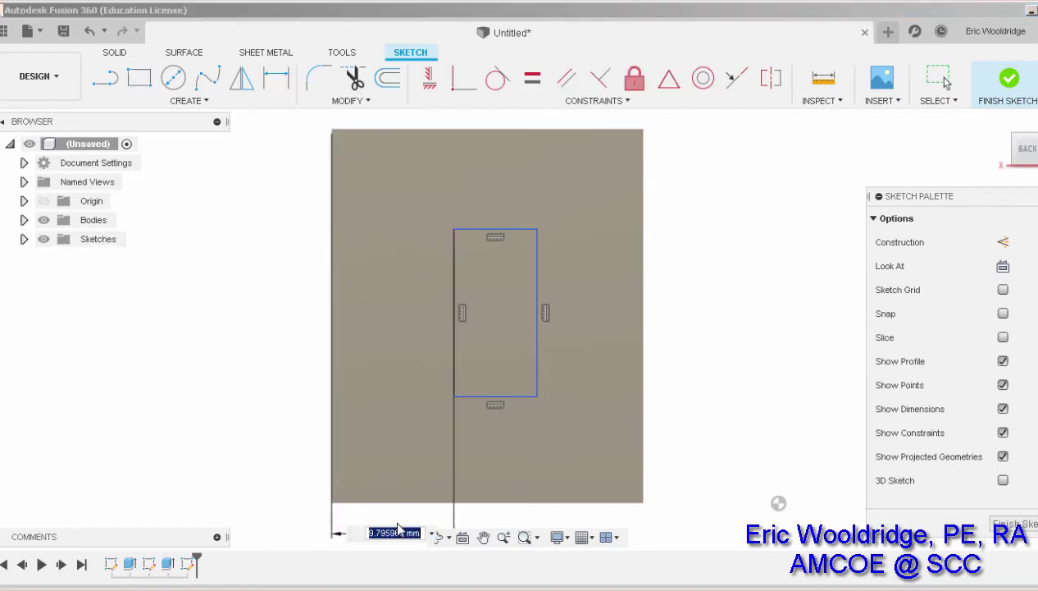
pyautogui.write('10')
pyautogui.press('Return')
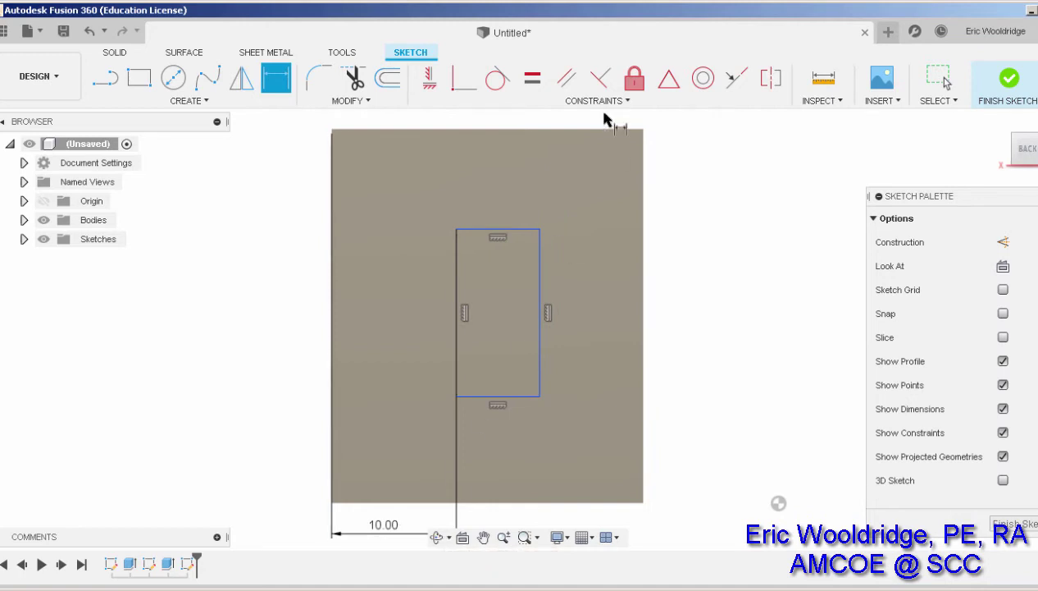
# Set the distance from the rectangle's right side to the face's right edge to 10 mm and move the dimension text outside the block.
pyautogui.click(539, 229)
pyautogui.click(643, 130)
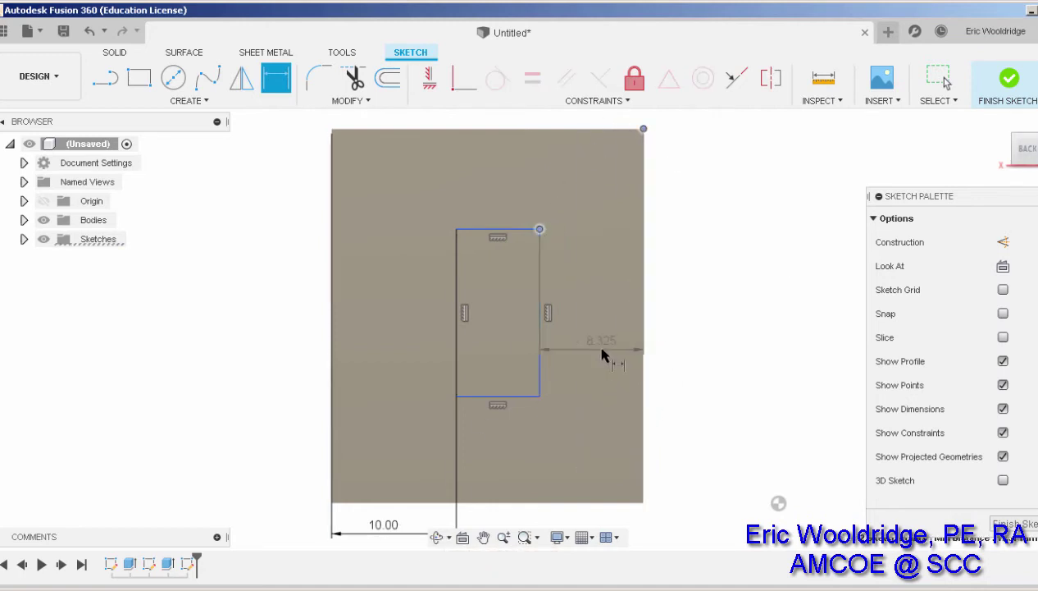
pyautogui.click(604, 354)
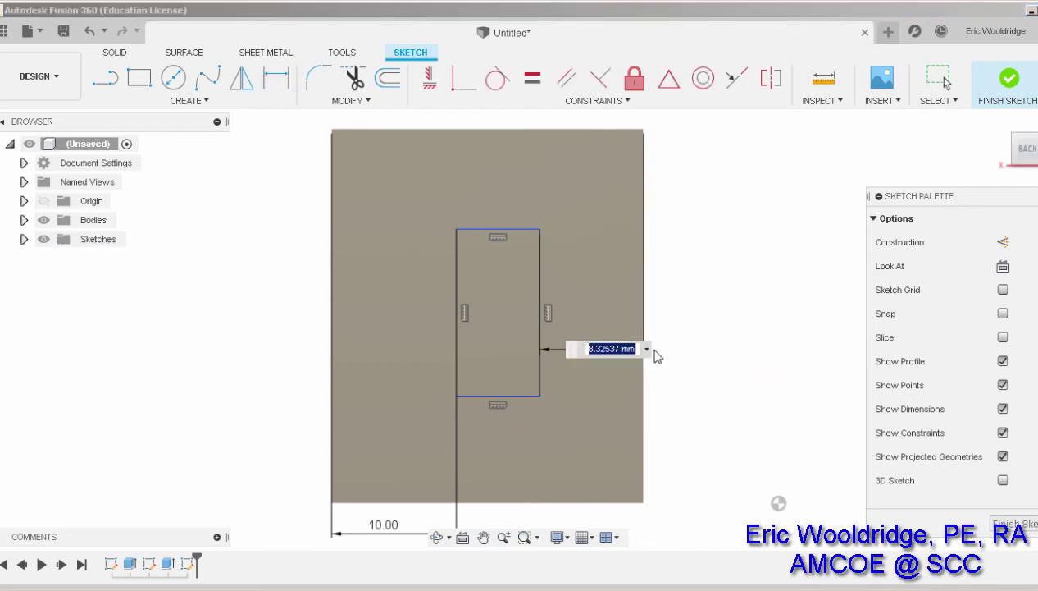
pyautogui.write('10')
pyautogui.press('Return')
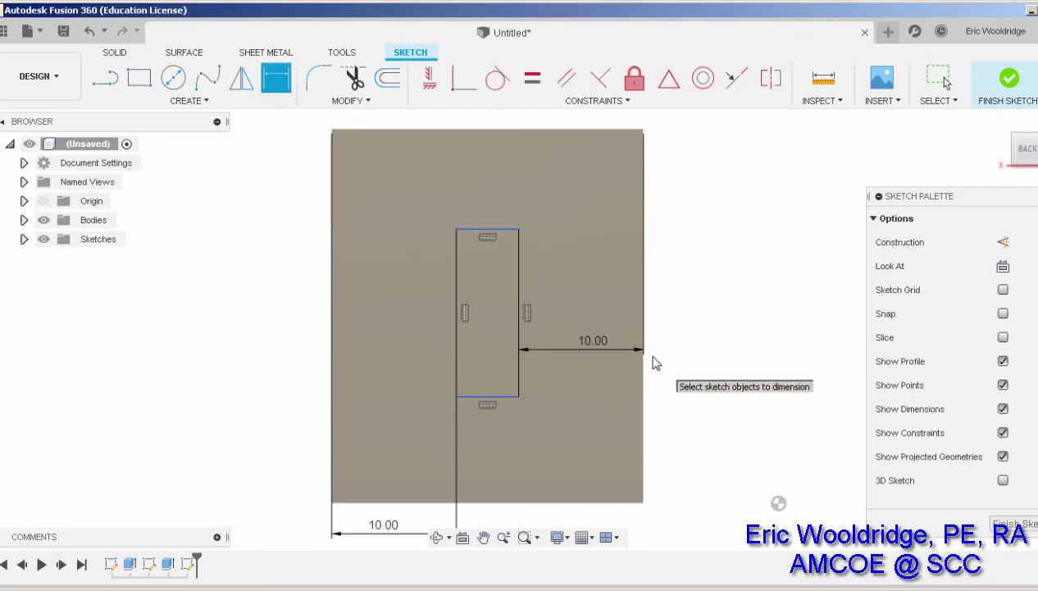
pyautogui.moveTo(610, 351); pyautogui.dragTo(741, 345)
# Add a driven dimension for the rectangle's width and place it above the block.
pyautogui.press('d')
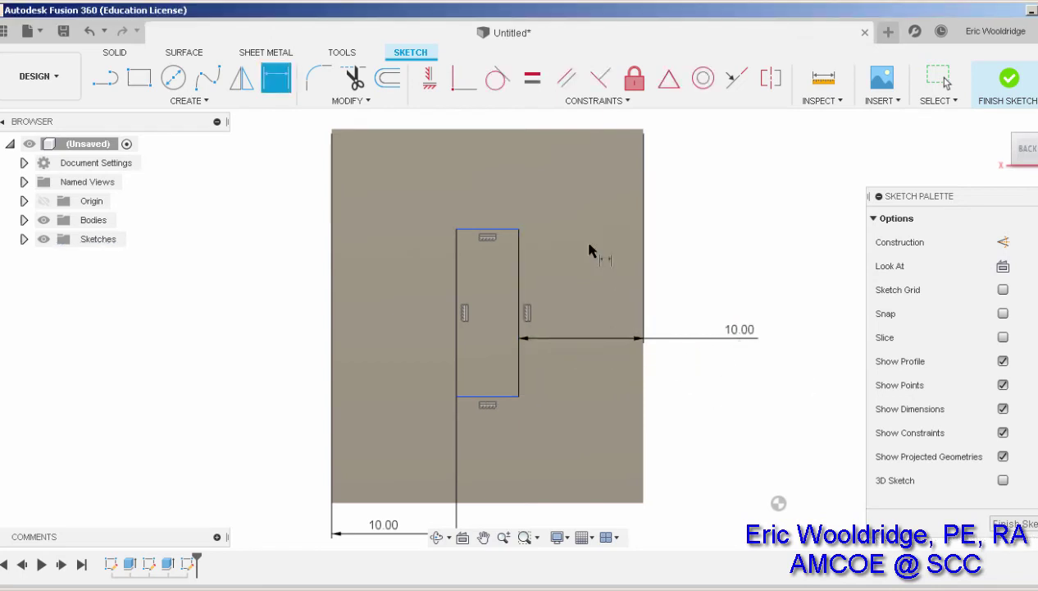
pyautogui.click(468, 230)
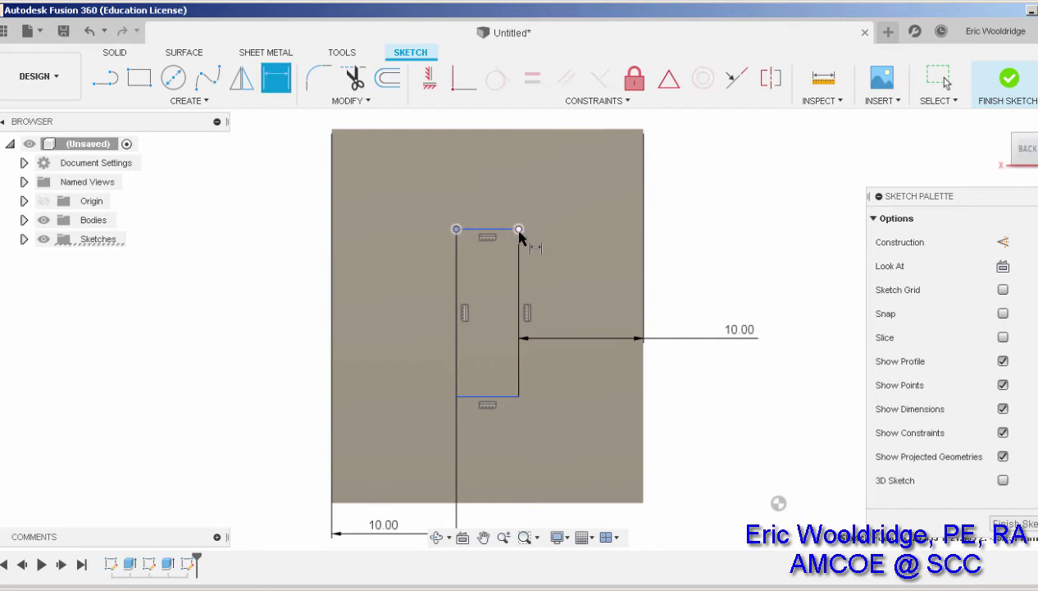
pyautogui.click(497, 155)
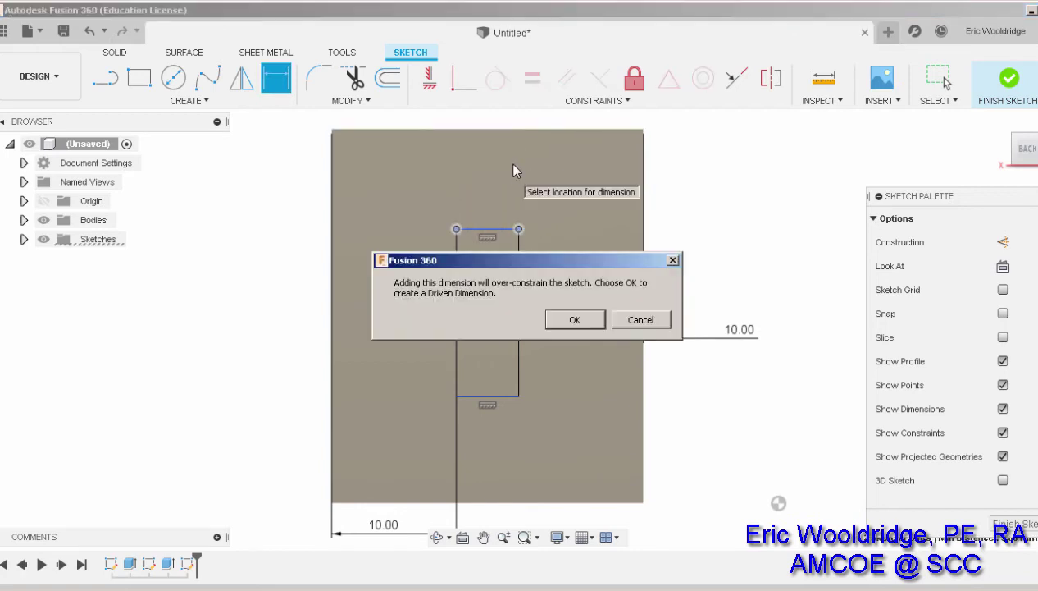
pyautogui.click(572, 321)
pyautogui.press('Escape')
pyautogui.moveTo(607, 189); pyautogui.dragTo(601, 243, button='middle')
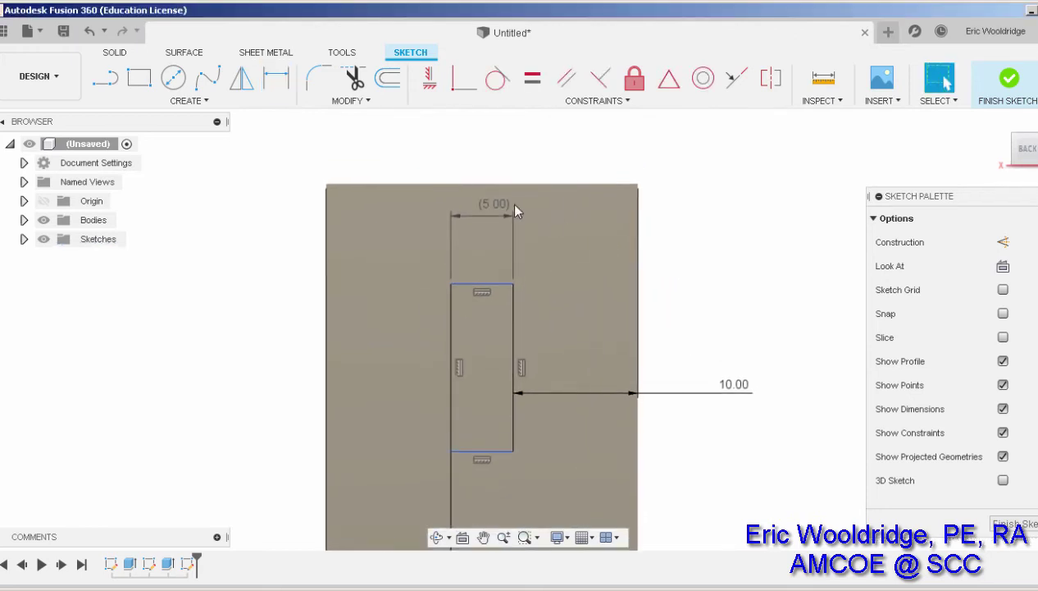
pyautogui.moveTo(497, 203); pyautogui.dragTo(504, 155)
pyautogui.scroll(-1, 674, 300)
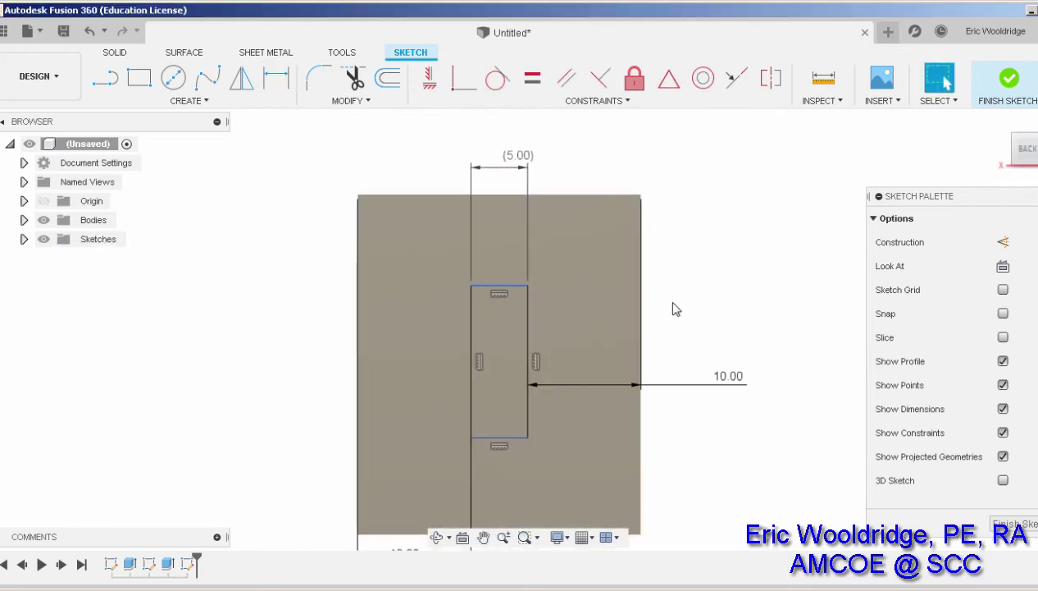
# Set the vertical distance from the back face's upper edge to the rectangle's upper side to 10 mm.
pyautogui.moveTo(670, 281); pyautogui.dragTo(654, 230, button='middle')
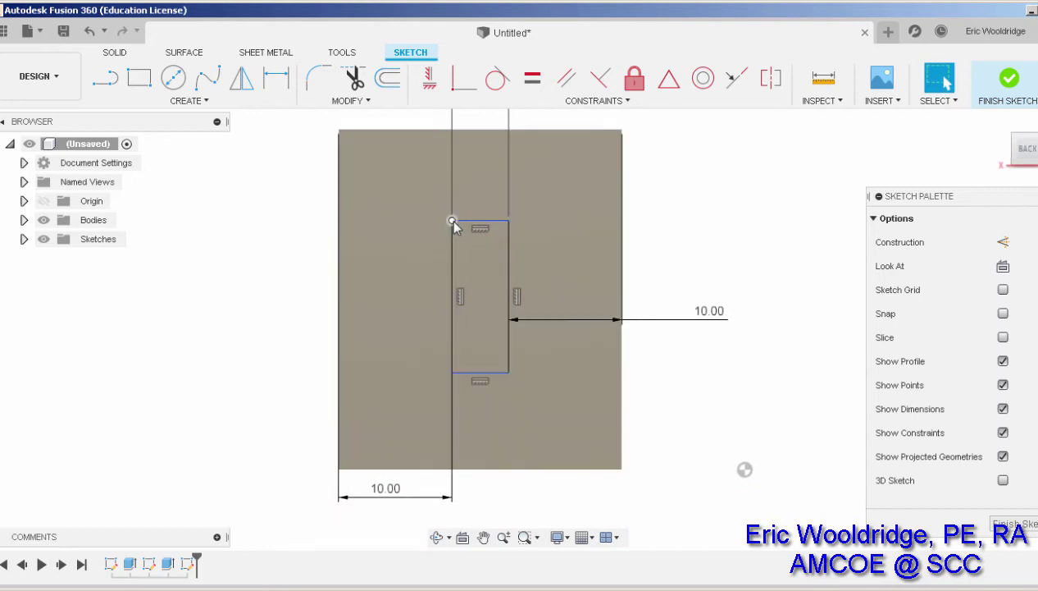
pyautogui.click(452, 220)
pyautogui.click(338, 130)
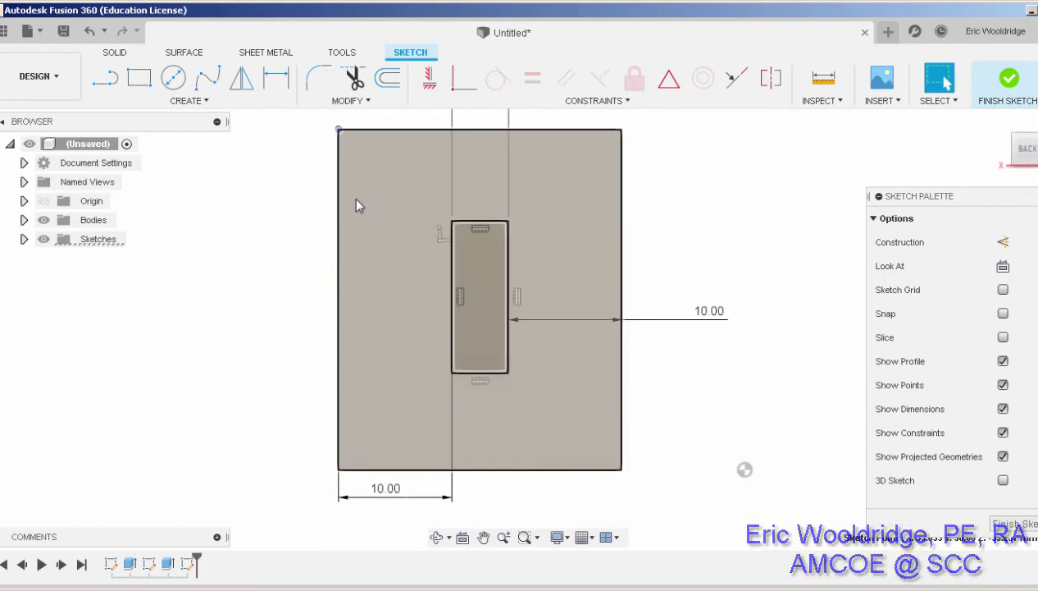
pyautogui.moveTo(385, 225); pyautogui.dragTo(415, 256, button='middle')
pyautogui.press('d')
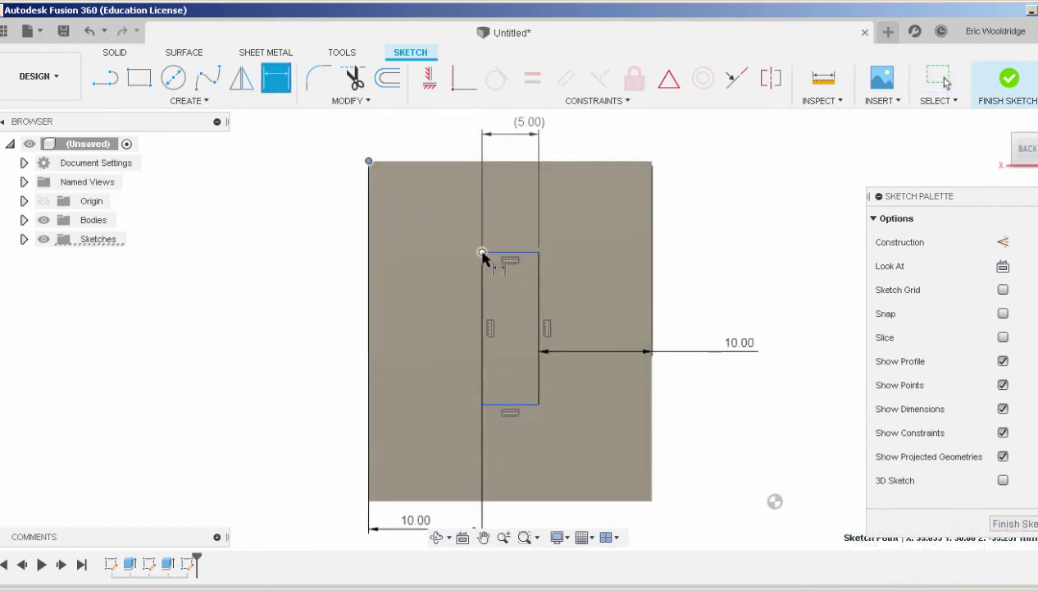
pyautogui.click(483, 254)
pyautogui.click(370, 162)
pyautogui.click(287, 211)
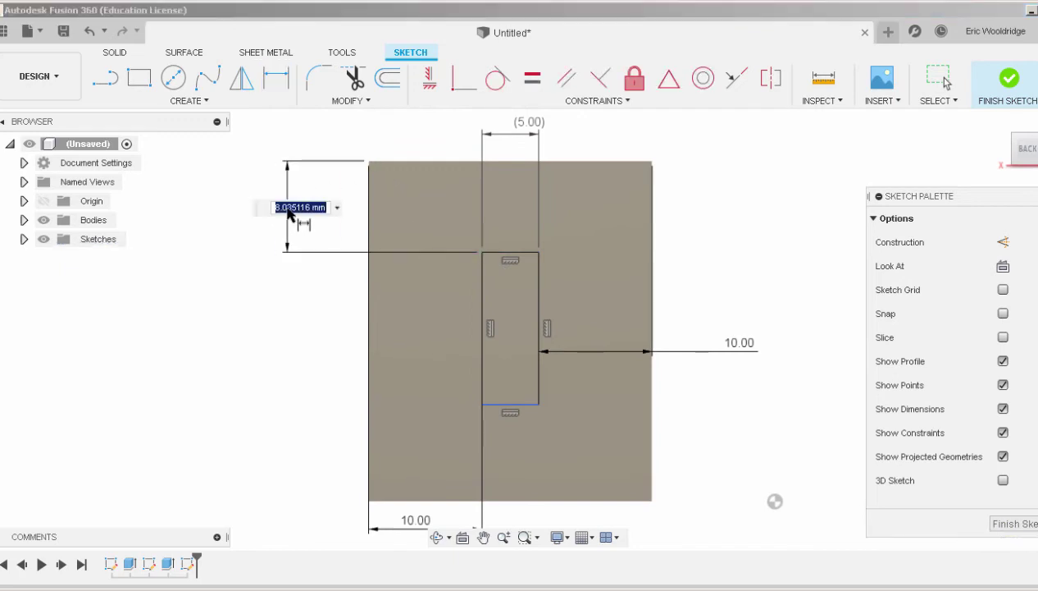
pyautogui.write('10')
pyautogui.press('Return')
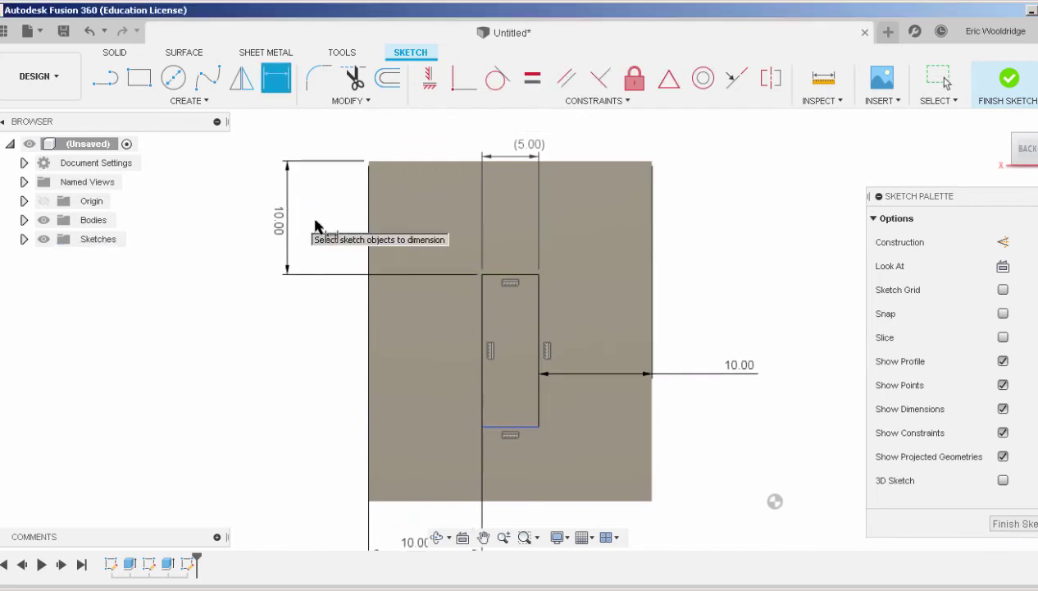
# Set the vertical distance from the rectangle's lower side to the back face's lower edge to 10 mm.
pyautogui.click(539, 428)
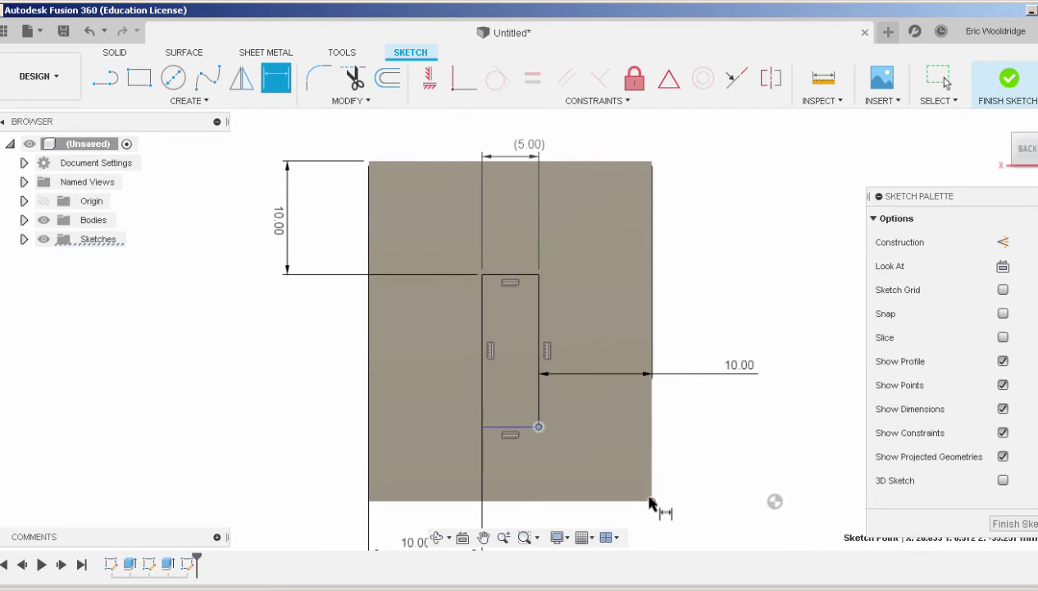
pyautogui.click(649, 499)
pyautogui.click(719, 465)
pyautogui.write('10')
pyautogui.press('Return')
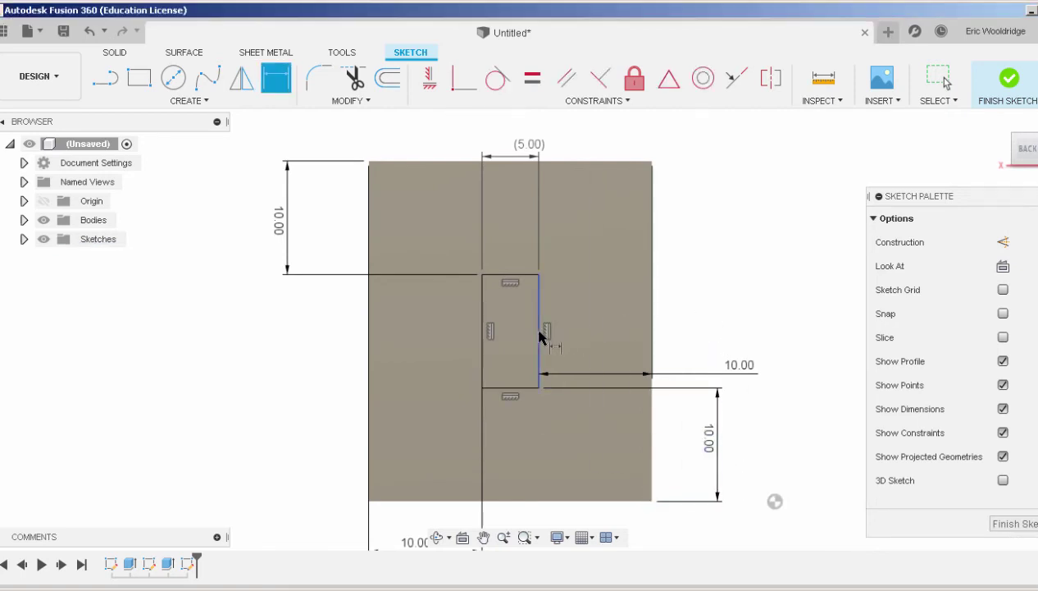
# Add a driven dimension for the rectangle's height and compare the sketch with the back view in the bracket image.
pyautogui.click(540, 332)
pyautogui.click(693, 327)
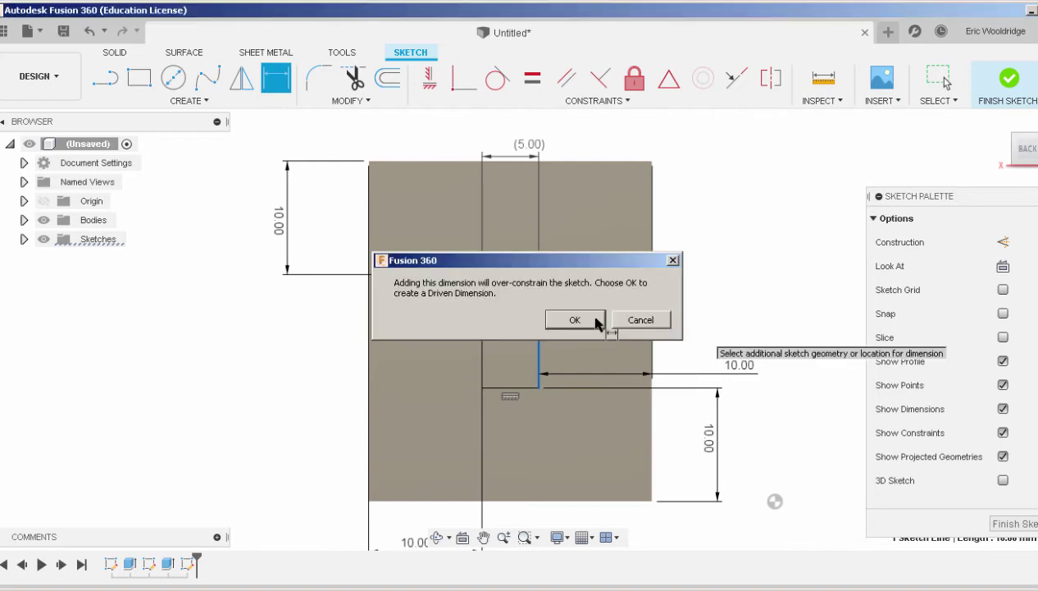
pyautogui.click(596, 322)
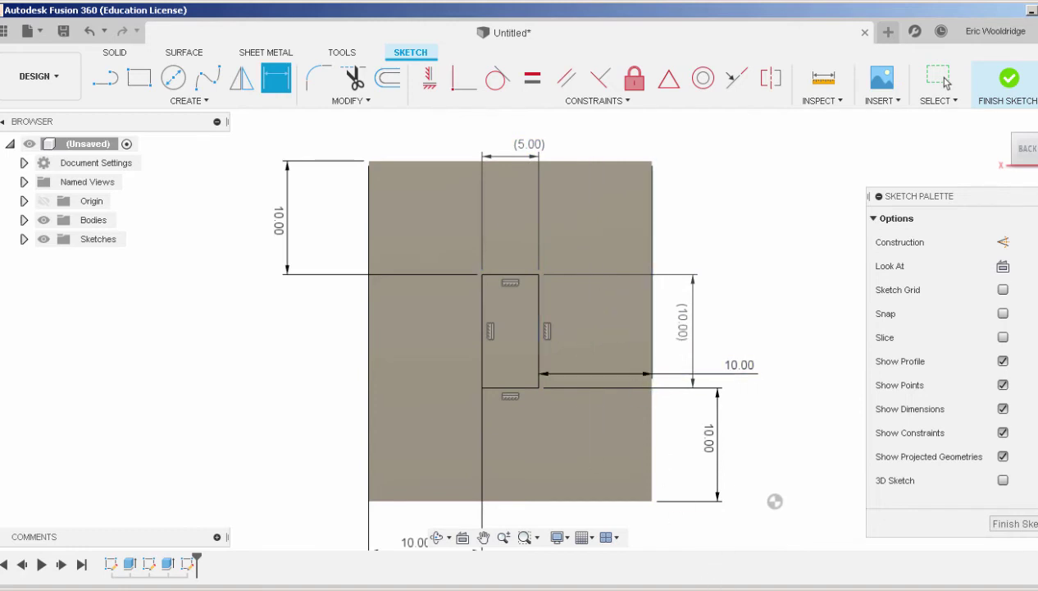
pyautogui.hotkey('alt', 'Tab')
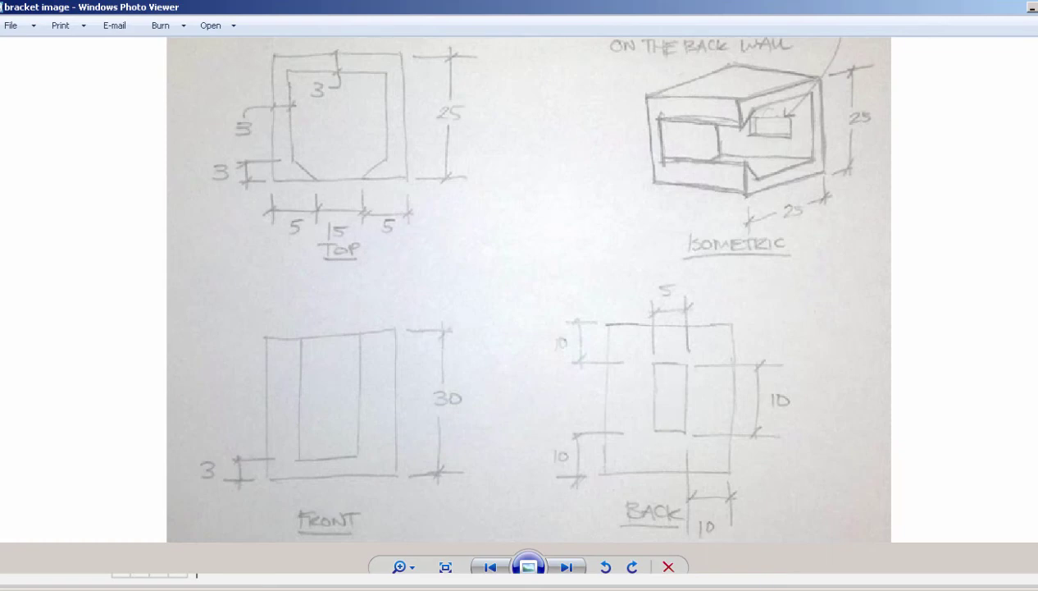
pyautogui.hotkey('alt', 'Tab')
# Finish the sketch and extrude the rectangle by -64 mm as a cut through the back wall.
pyautogui.click(1011, 522)
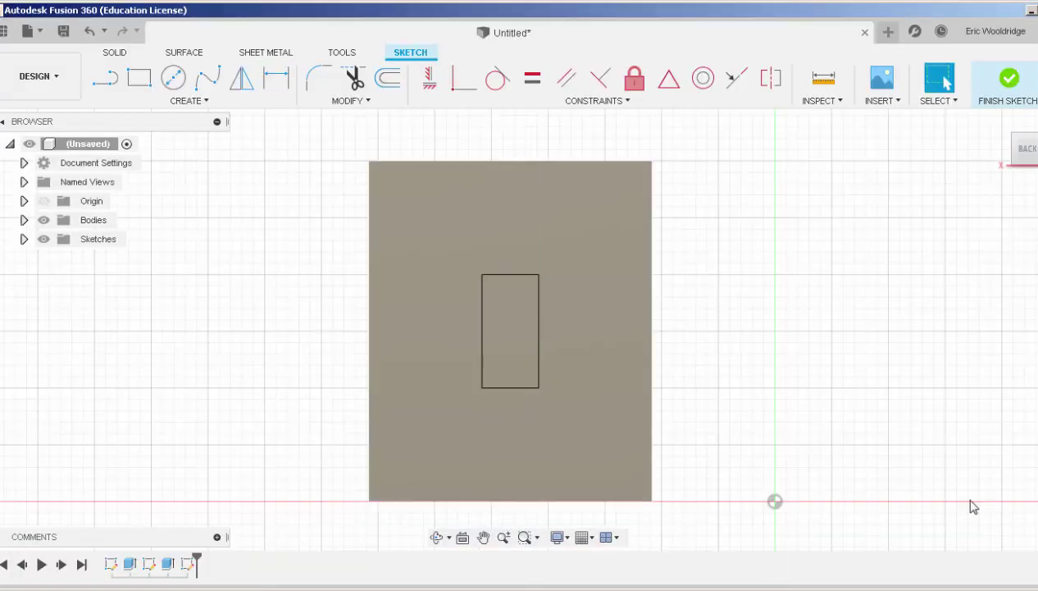
pyautogui.moveTo(438, 362)
pyautogui.keyDown('shift'); pyautogui.mouseDown(button='middle')
pyautogui.moveTo(485, 375)
pyautogui.moveTo(489, 392)
pyautogui.mouseUp(button='middle'); pyautogui.keyUp('shift')
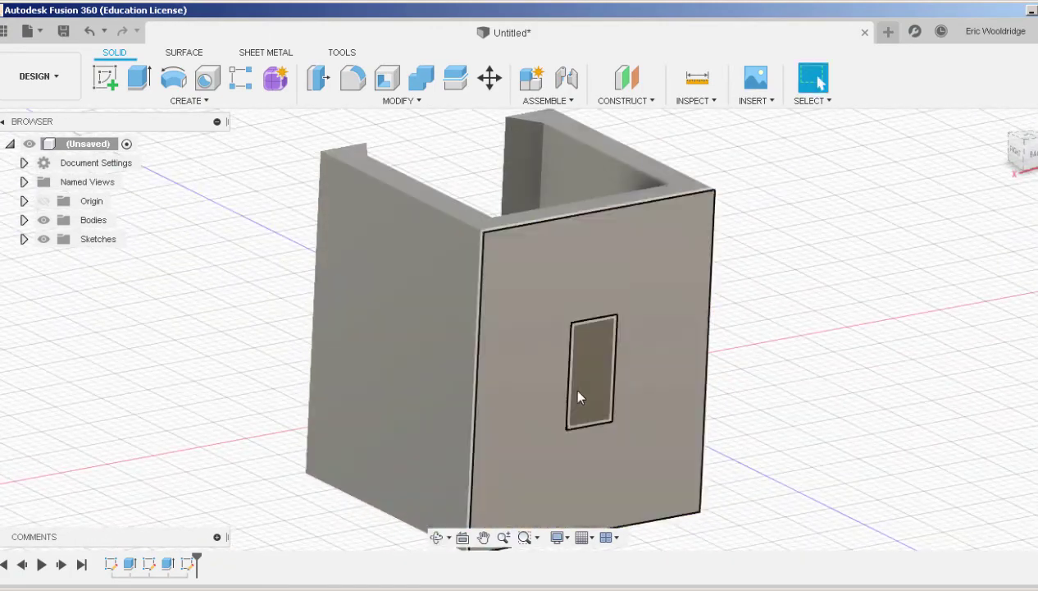
pyautogui.click(139, 77)
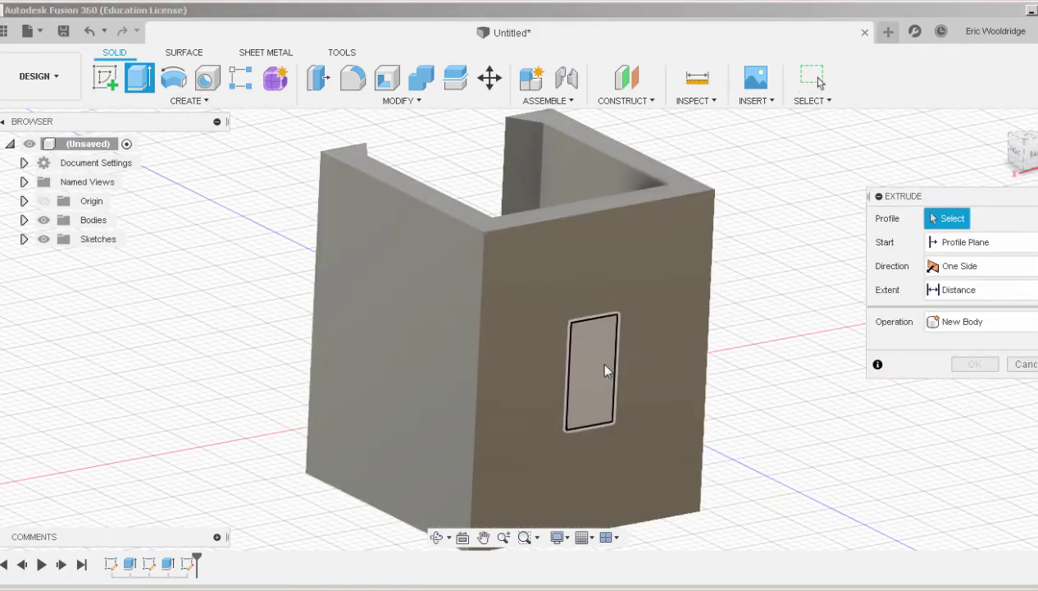
pyautogui.click(605, 370)
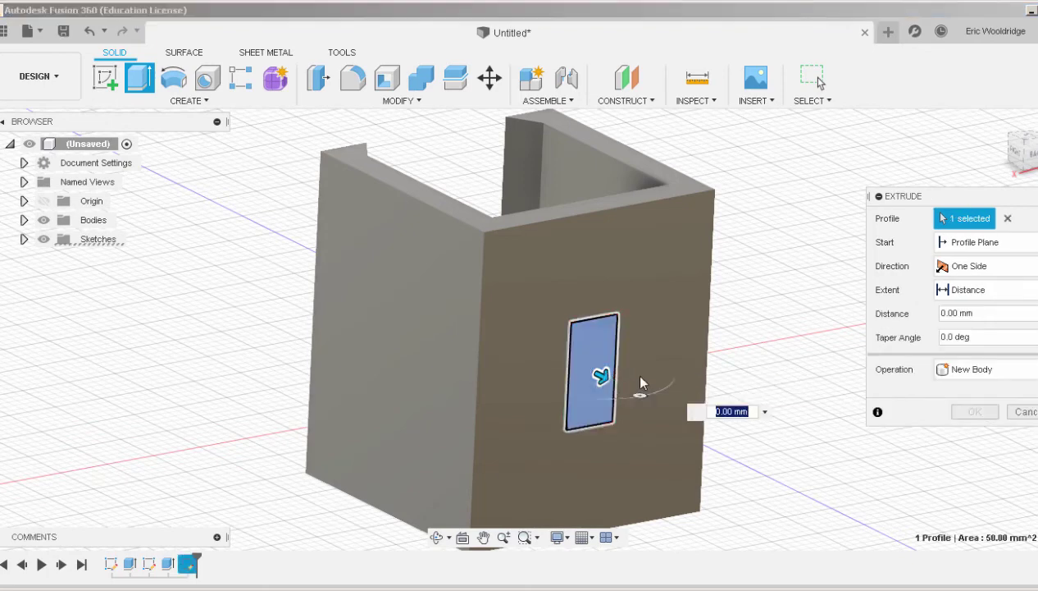
pyautogui.moveTo(601, 376); pyautogui.dragTo(259, 257)
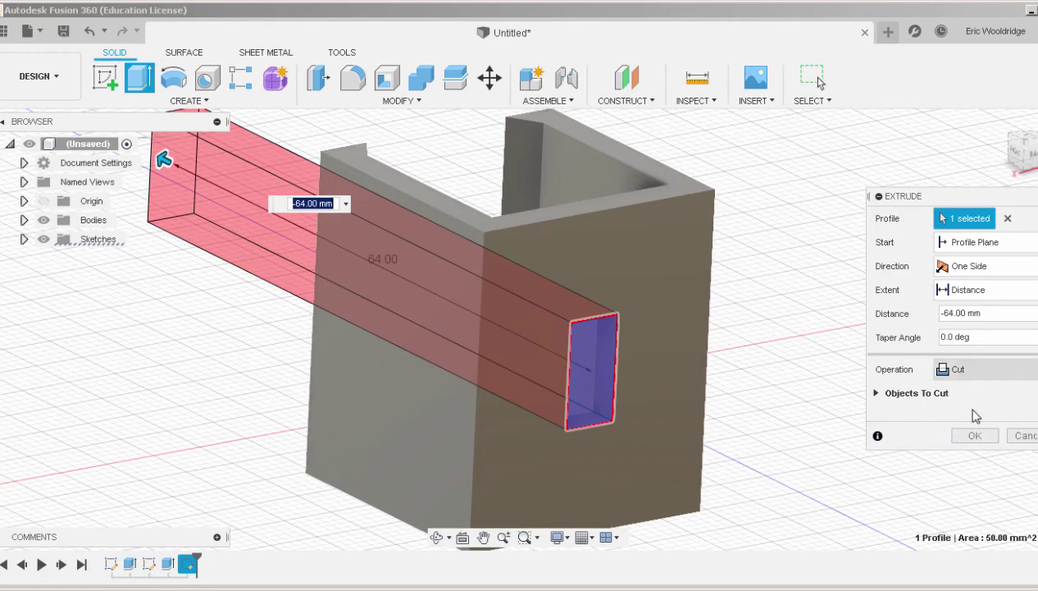
pyautogui.click(974, 435)
# Compare the finished bracket from several angles with the isometric view and hole note in the bracket image.
pyautogui.keyDown('shift'); pyautogui.moveTo(756, 400); pyautogui.dragTo(879, 416, button='middle'); pyautogui.keyUp('shift')
pyautogui.hotkey('alt', 'Tab')
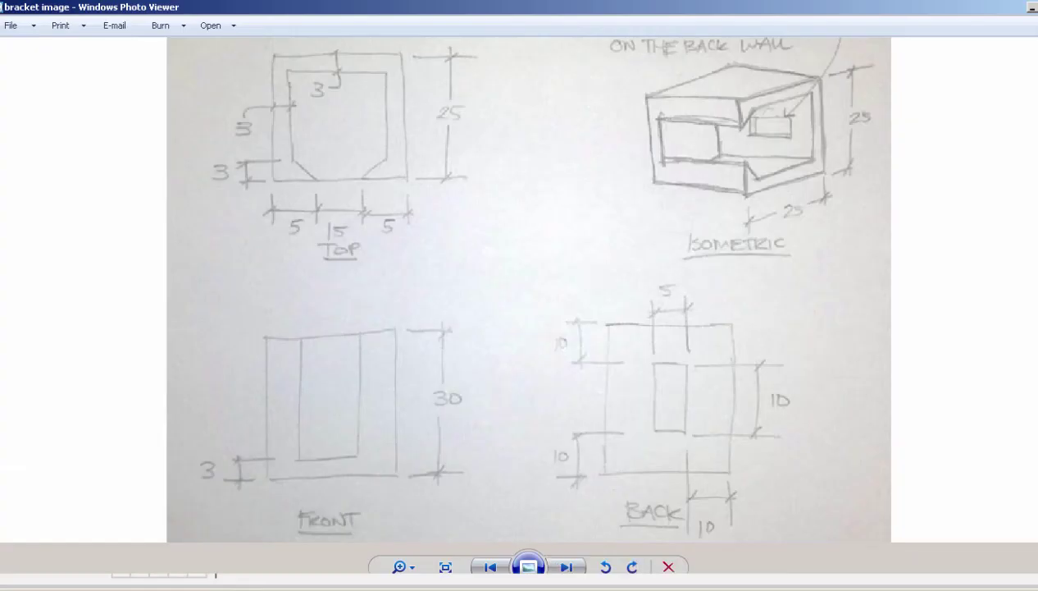
pyautogui.hotkey('alt', 'Tab')
pyautogui.moveTo(292, 259)
pyautogui.keyDown('shift'); pyautogui.mouseDown(button='middle')
pyautogui.moveTo(503, 144)
pyautogui.moveTo(441, 315)
pyautogui.moveTo(272, 283)
pyautogui.moveTo(331, 292)
pyautogui.moveTo(331, 323)
pyautogui.moveTo(737, 352)
pyautogui.moveTo(753, 283)
pyautogui.moveTo(759, 330)
pyautogui.mouseUp(button='middle'); pyautogui.keyUp('shift')
pyautogui.hotkey('alt', 'Tab')
pyautogui.scroll(4, 770, 116)
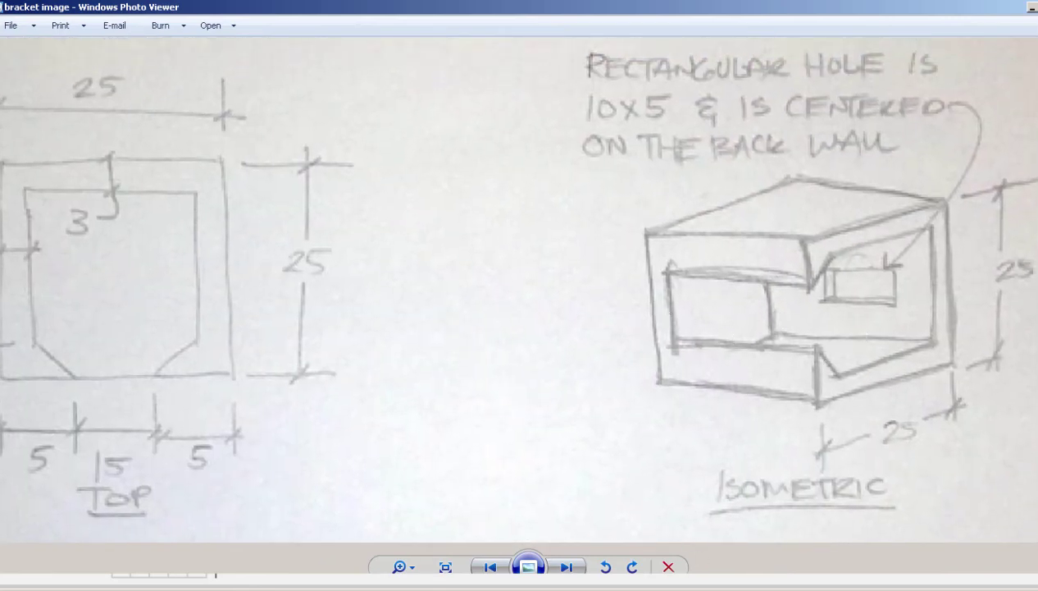
pyautogui.hotkey('alt', 'Tab')
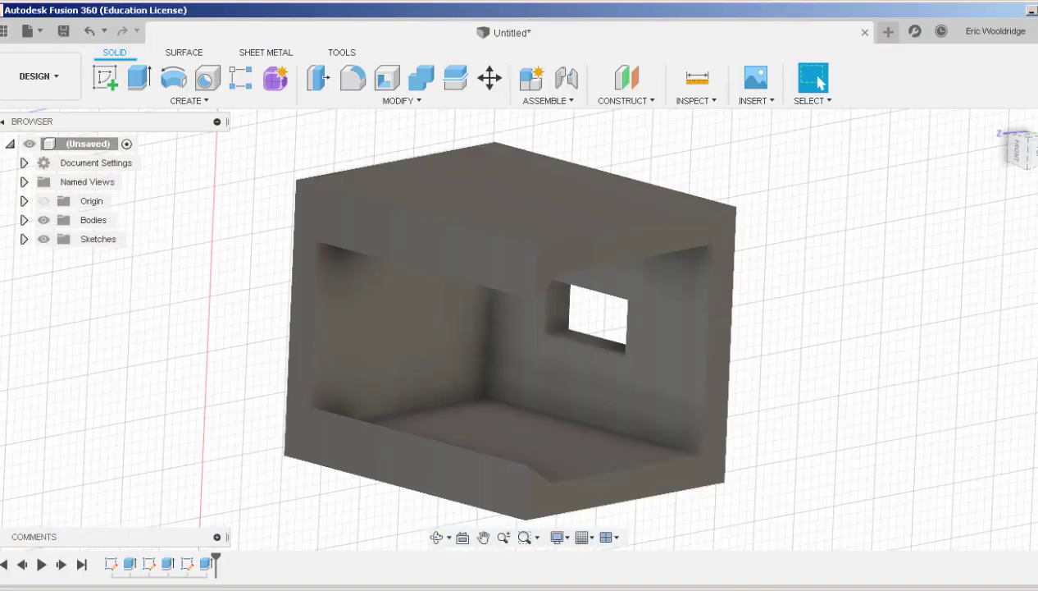
pyautogui.moveTo(674, 369)
pyautogui.keyDown('shift'); pyautogui.mouseDown(button='middle')
pyautogui.moveTo(658, 343)
pyautogui.moveTo(693, 359)
pyautogui.moveTo(687, 379)
pyautogui.moveTo(674, 364)
pyautogui.moveTo(663, 375)
pyautogui.moveTo(686, 360)
pyautogui.moveTo(677, 352)
pyautogui.moveTo(662, 371)
pyautogui.mouseUp(button='middle'); pyautogui.keyUp('shift')
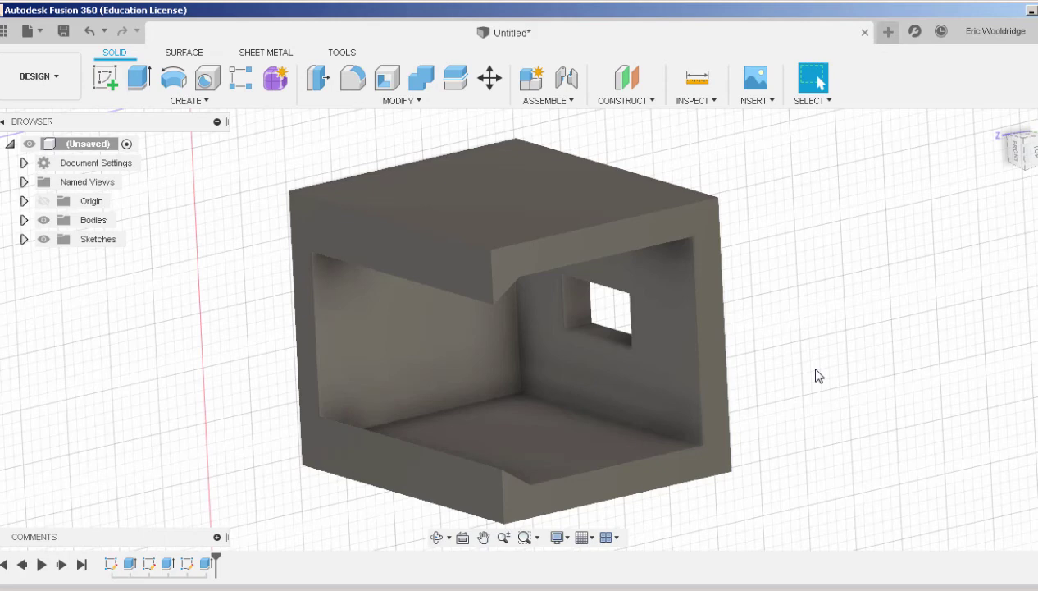
# Review the top, front, back and isometric views in the bracket image, including the top view's wall dimensions, and compare them with the model.
pyautogui.click(810, 588)
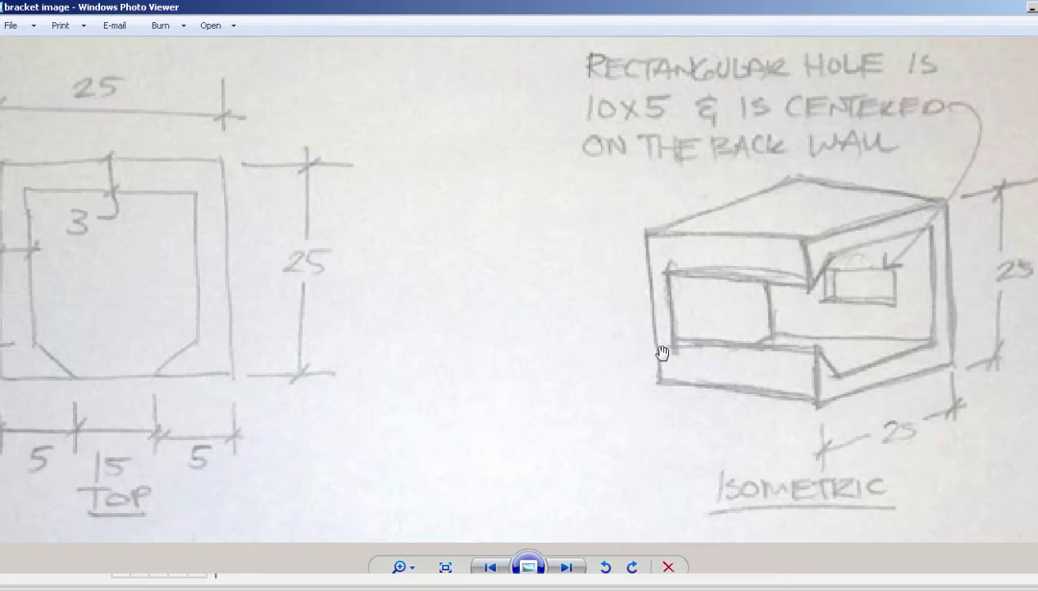
pyautogui.scroll(-2, 663, 354)
pyautogui.scroll(-1, 663, 353)
pyautogui.moveTo(635, 400)
pyautogui.mouseDown()
pyautogui.moveTo(644, 323)
pyautogui.moveTo(639, 342)
pyautogui.mouseUp()
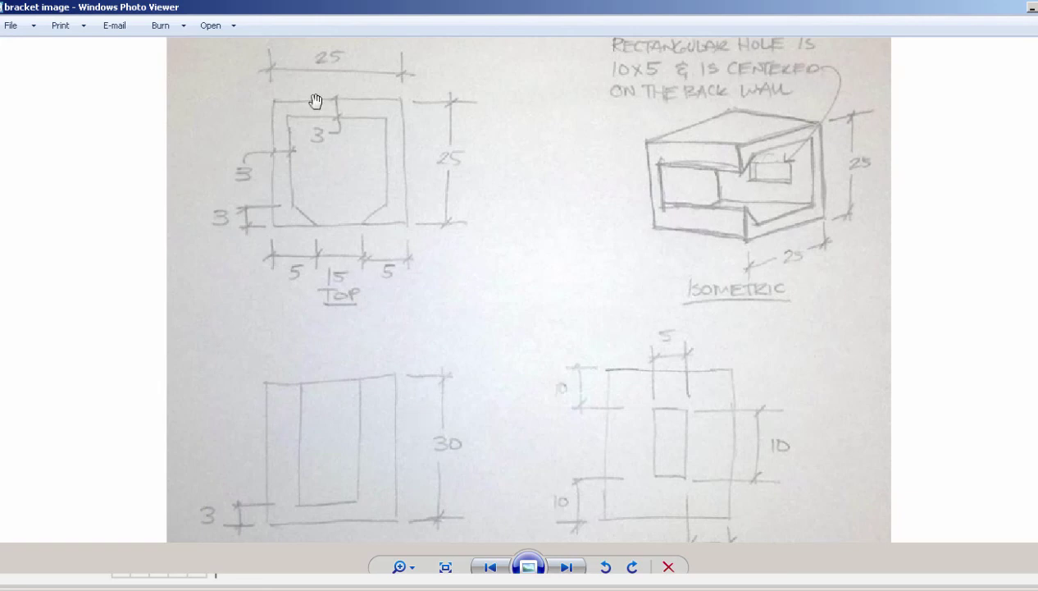
pyautogui.scroll(4, 316, 101)
pyautogui.moveTo(355, 194); pyautogui.dragTo(471, 233)
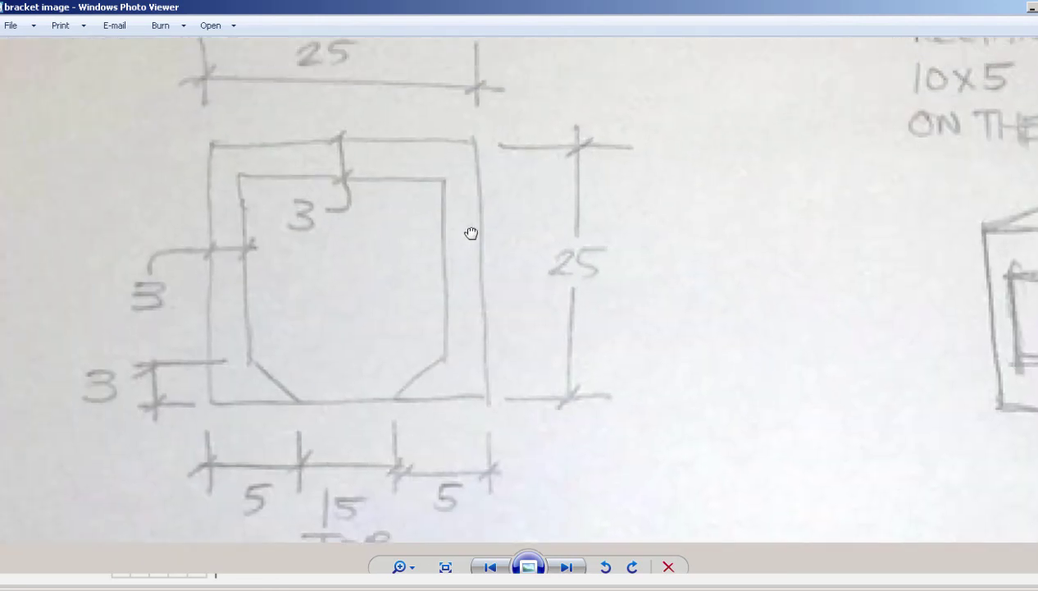
pyautogui.scroll(-4, 471, 233)
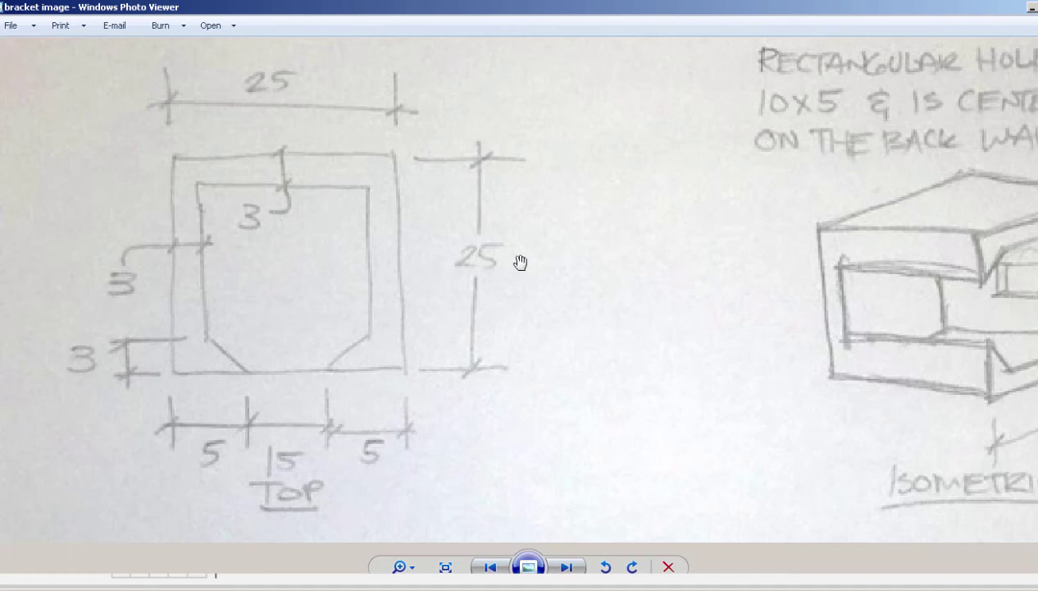
pyautogui.scroll(-1, 520, 262)
pyautogui.scroll(-1, 520, 261)
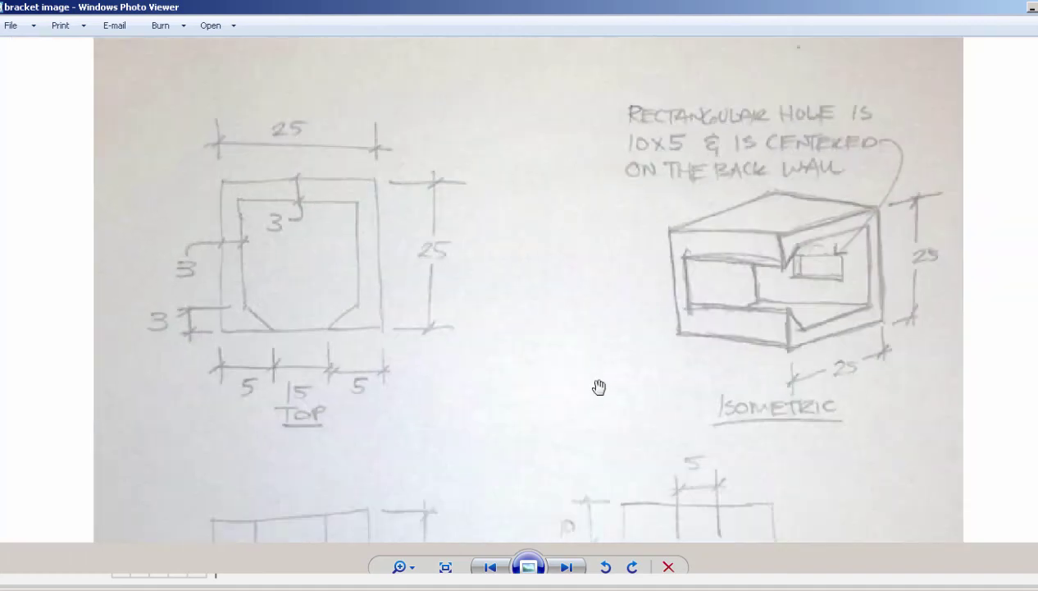
pyautogui.moveTo(597, 388); pyautogui.dragTo(595, 273)
pyautogui.scroll(-1, 600, 309)
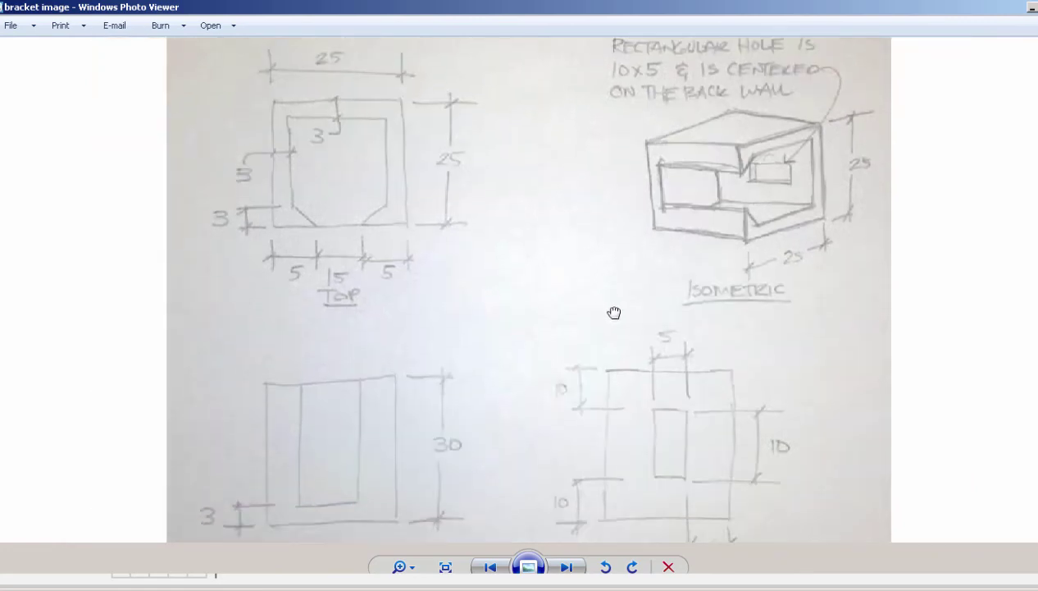
pyautogui.moveTo(614, 313)
pyautogui.mouseDown()
pyautogui.moveTo(607, 297)
pyautogui.moveTo(610, 318)
pyautogui.mouseUp()
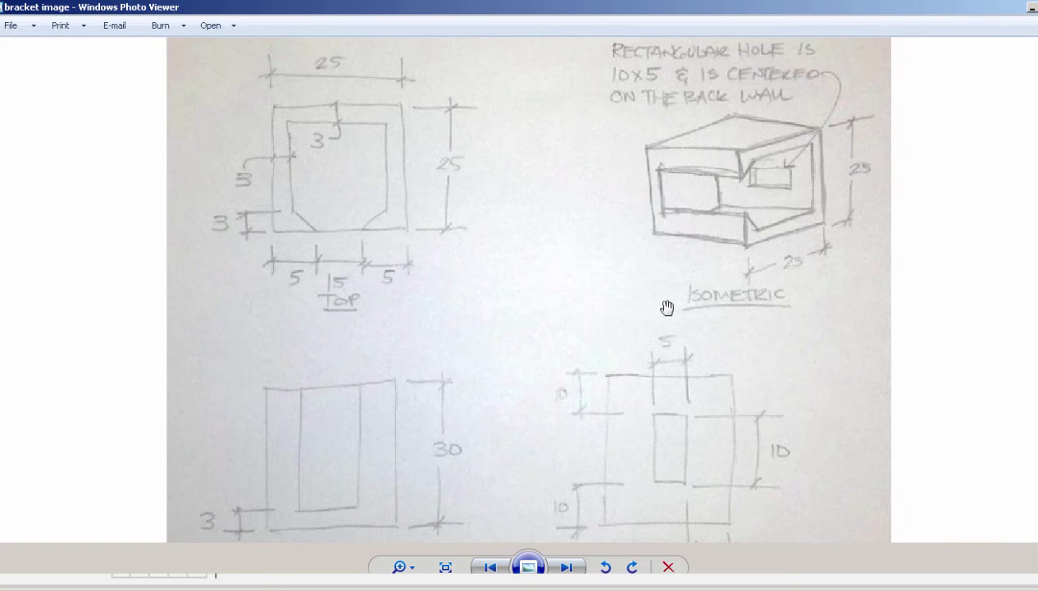
pyautogui.scroll(-1, 666, 307)
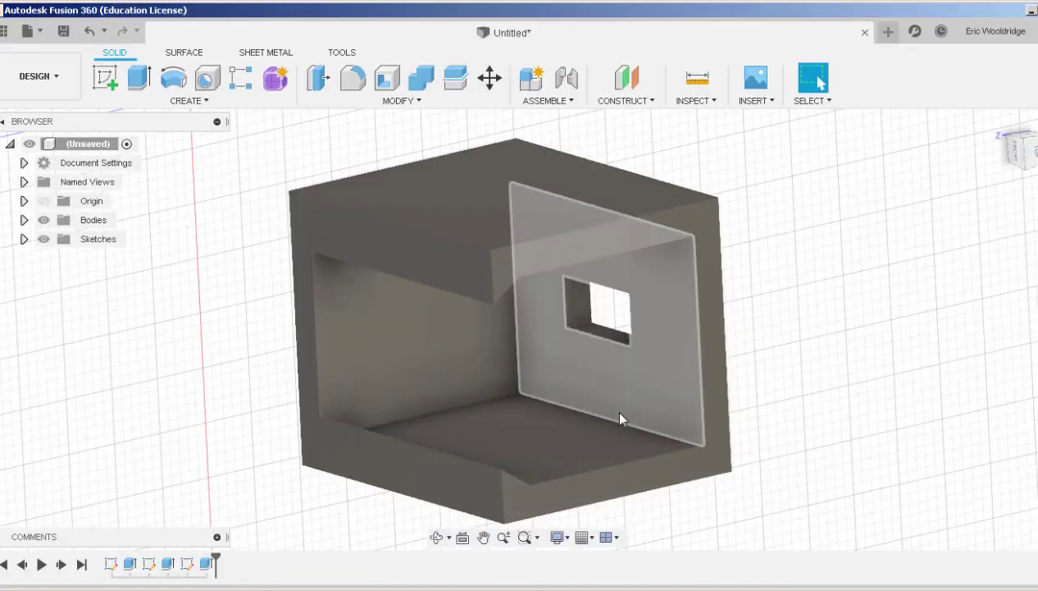
pyautogui.keyDown('shift'); pyautogui.moveTo(619, 419); pyautogui.dragTo(762, 392, button='middle'); pyautogui.keyUp('shift')
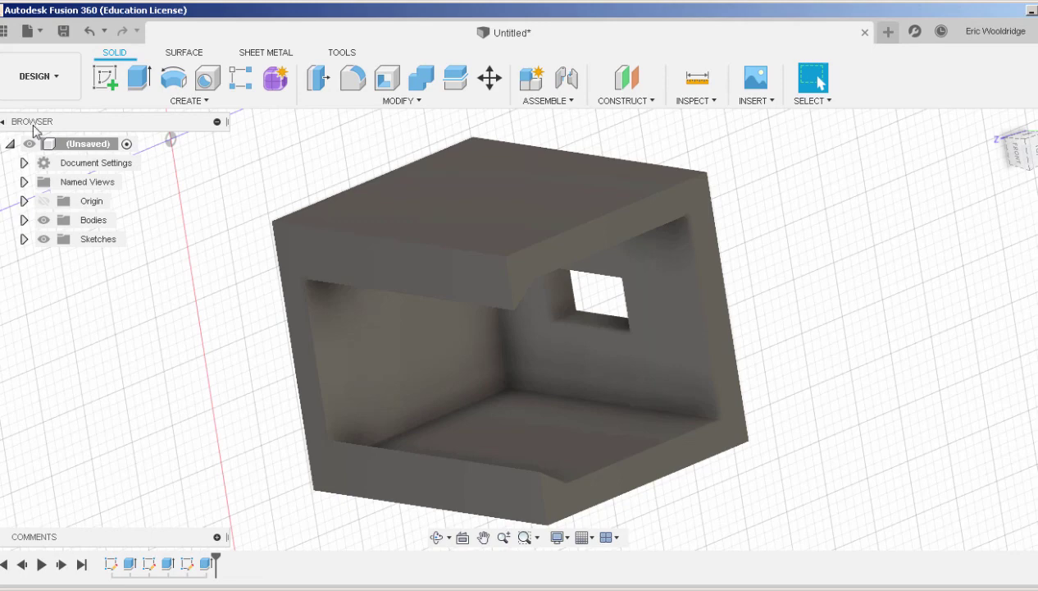
# Open the Save As STL settings for the bracket body and reselect that body as the one to export.
pyautogui.click(24, 220)
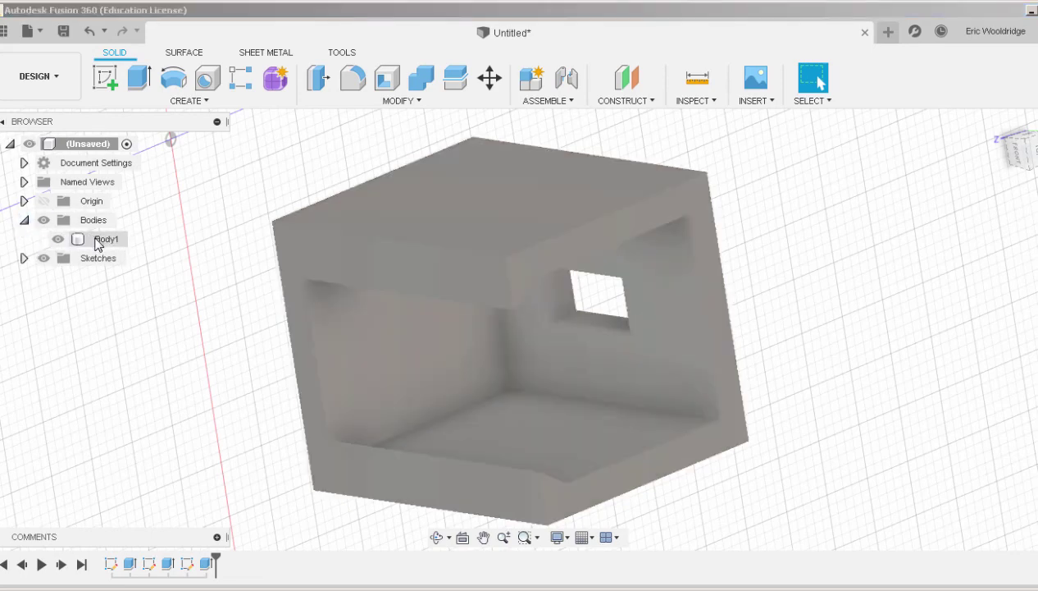
pyautogui.rightClick(99, 240)
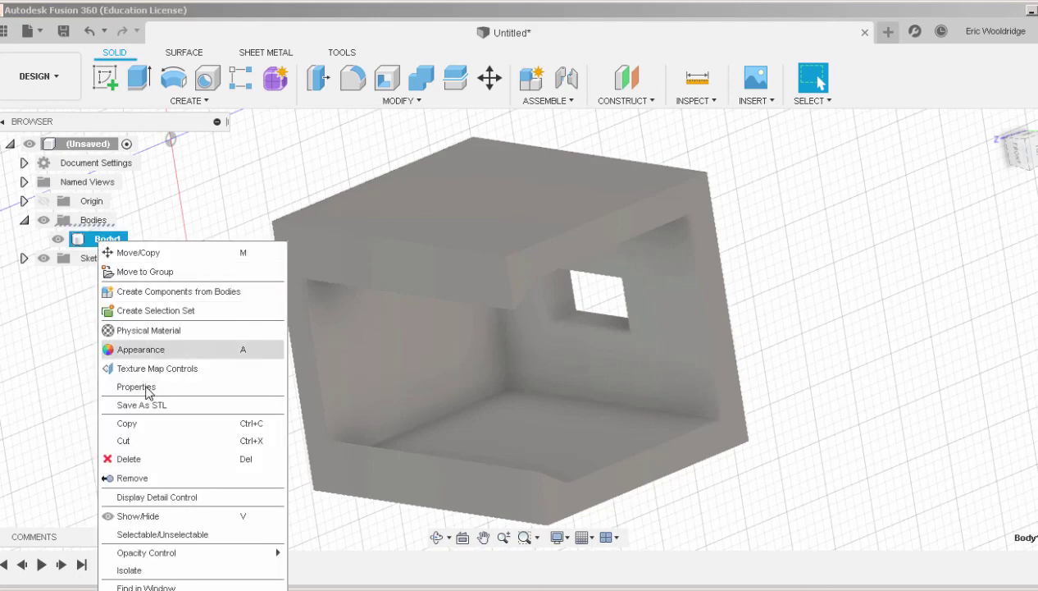
pyautogui.click(148, 402)
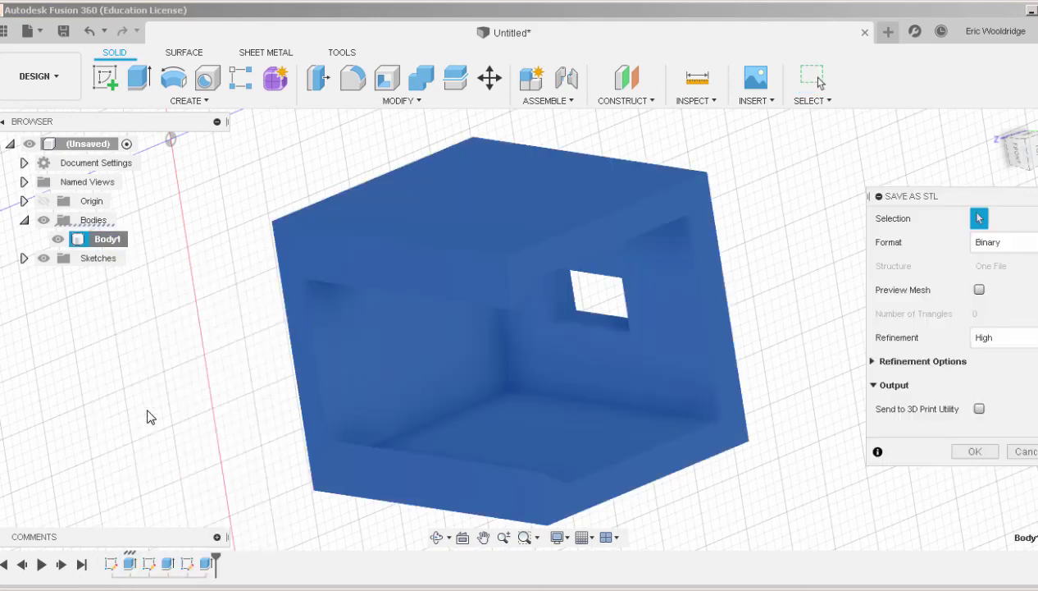
pyautogui.click(518, 216)
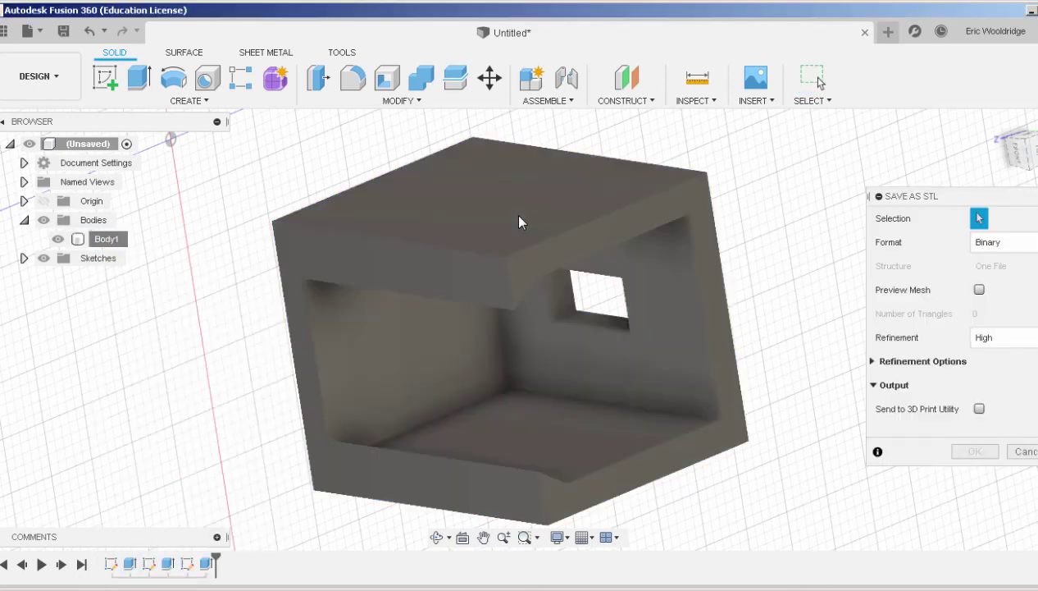
pyautogui.click(520, 220)
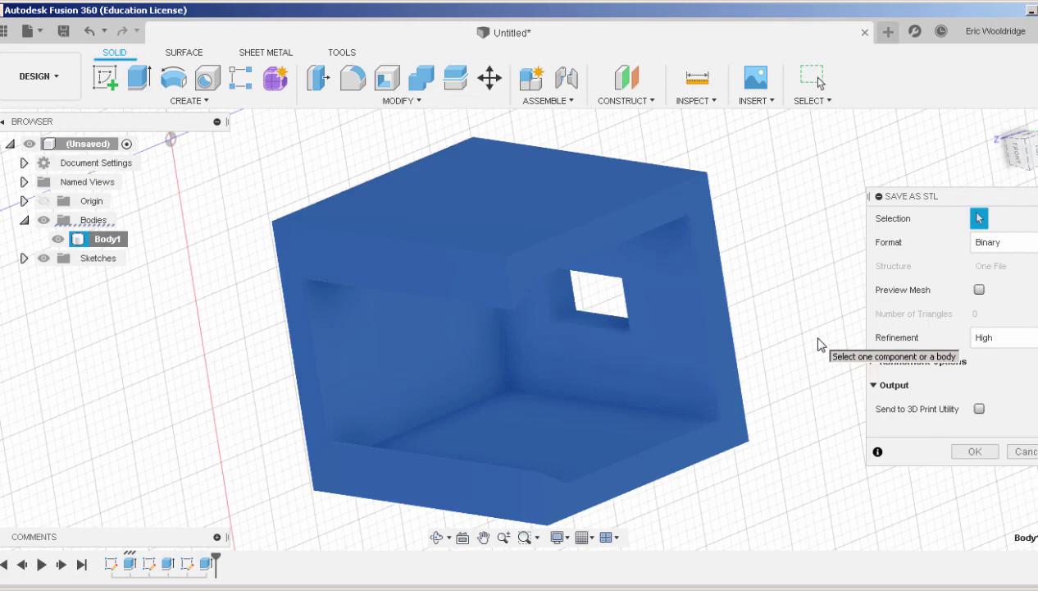
pyautogui.keyDown('shift'); pyautogui.moveTo(821, 343); pyautogui.dragTo(792, 325, button='middle'); pyautogui.keyUp('shift')
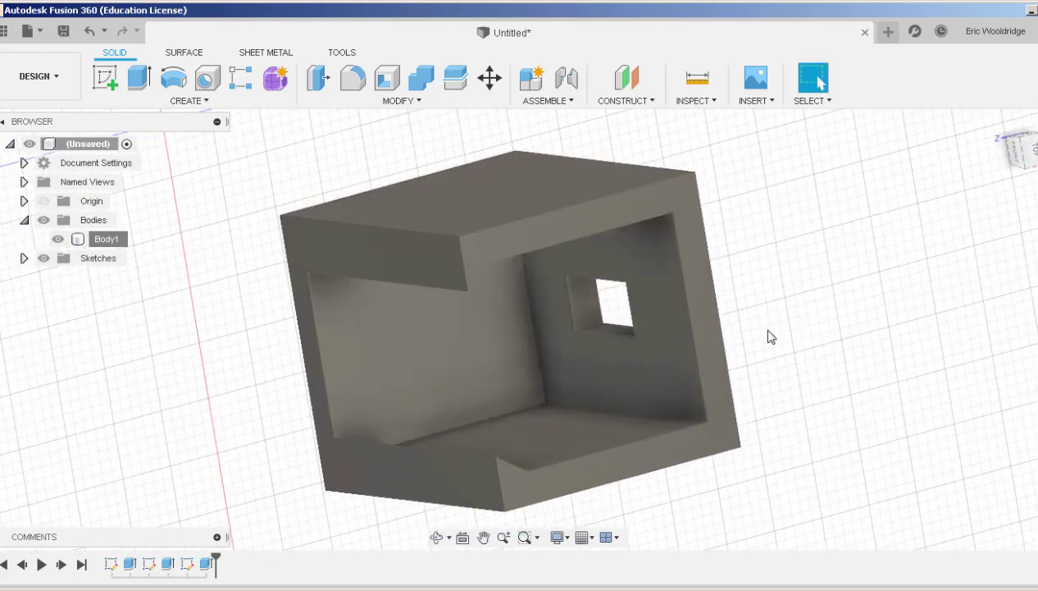